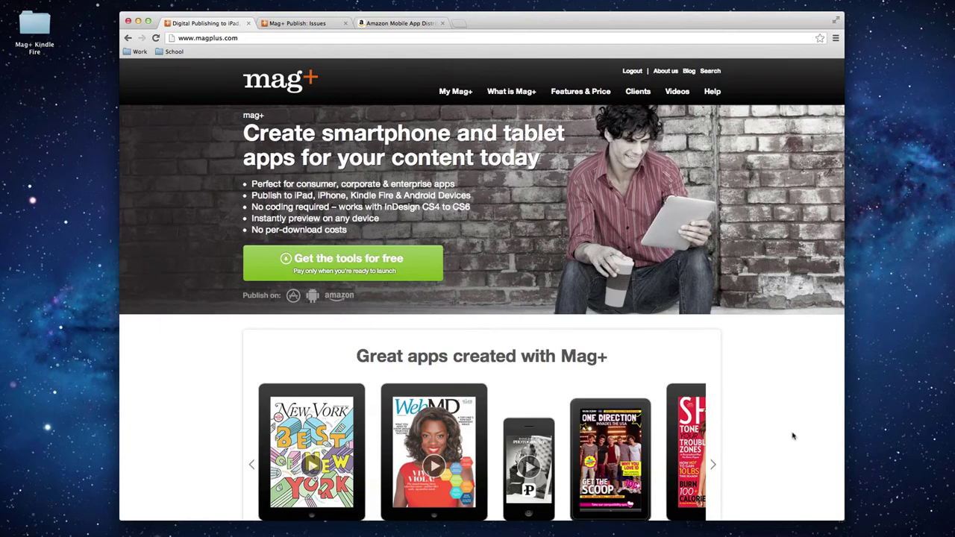
Browse the homepage's 'This is how it works' section, then go to the Videos gallery
scroll(794, 437, "down", 5)
scroll(793, 437, "down", 8)
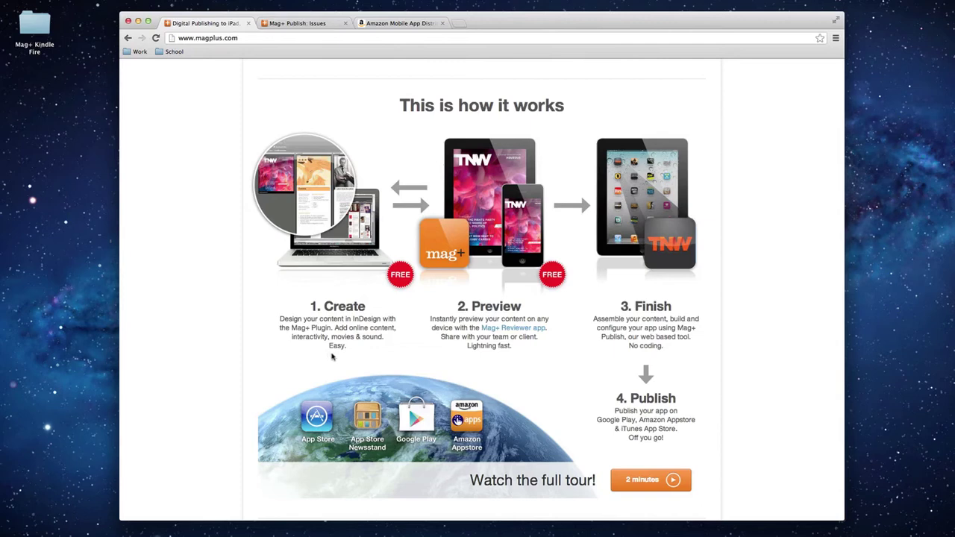
scroll(761, 351, "up", 10)
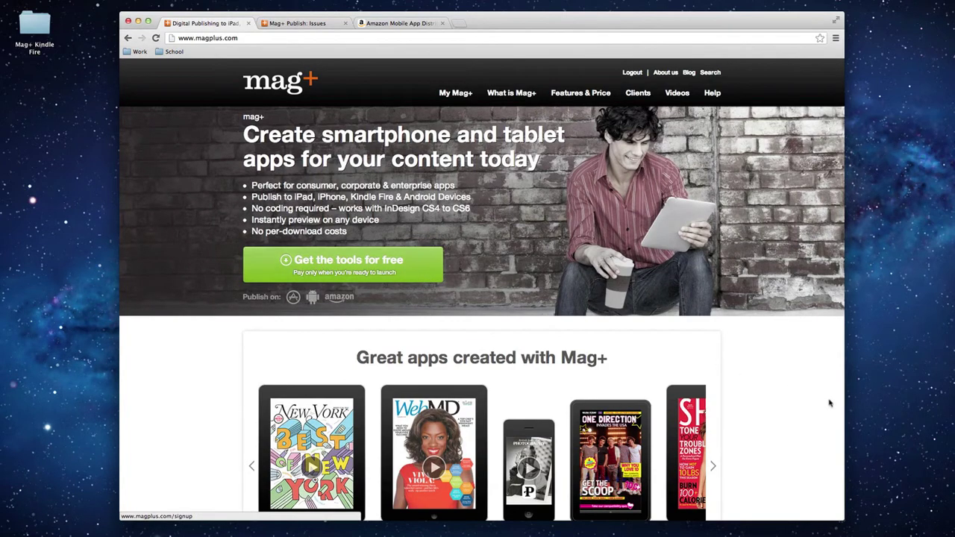
scroll(780, 433, "down", 5)
scroll(781, 431, "down", 3)
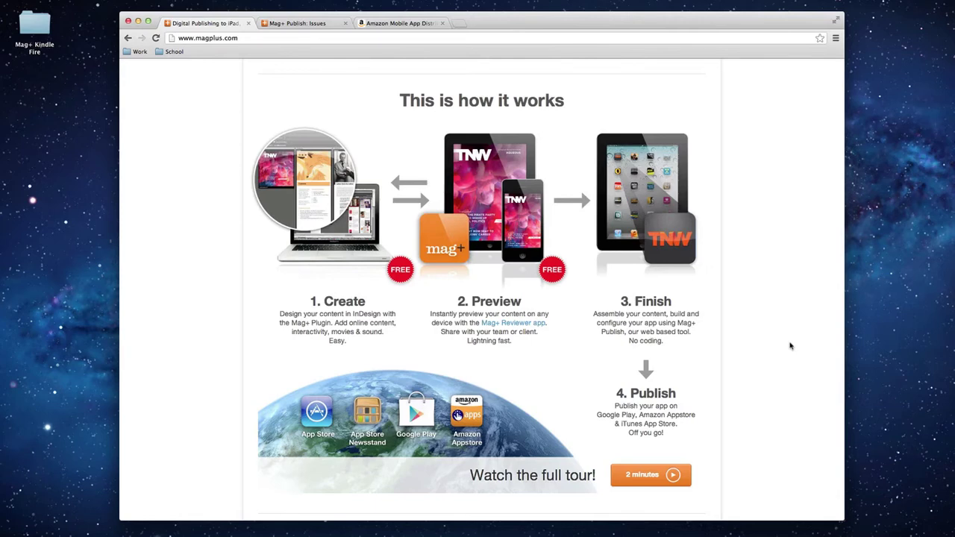
scroll(791, 345, "up", 10)
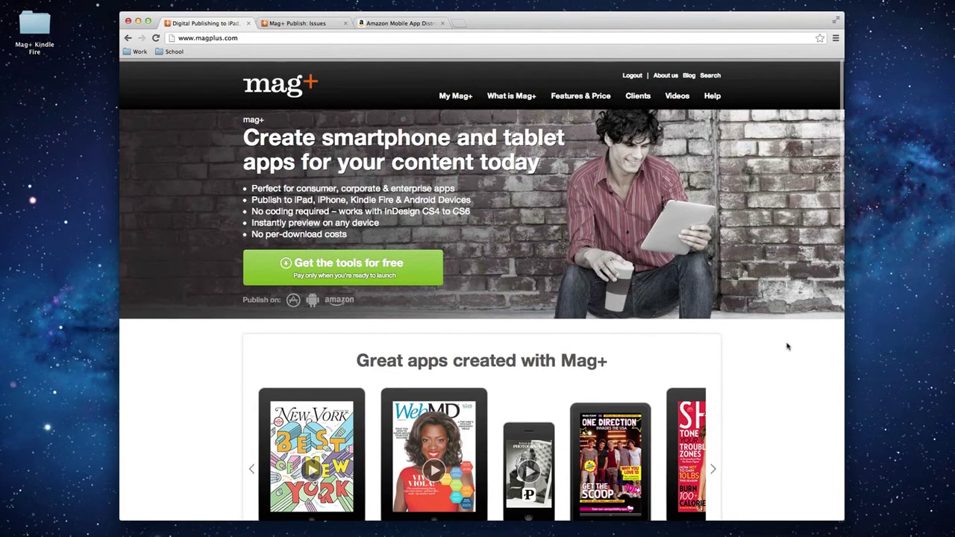
left_click(680, 94)
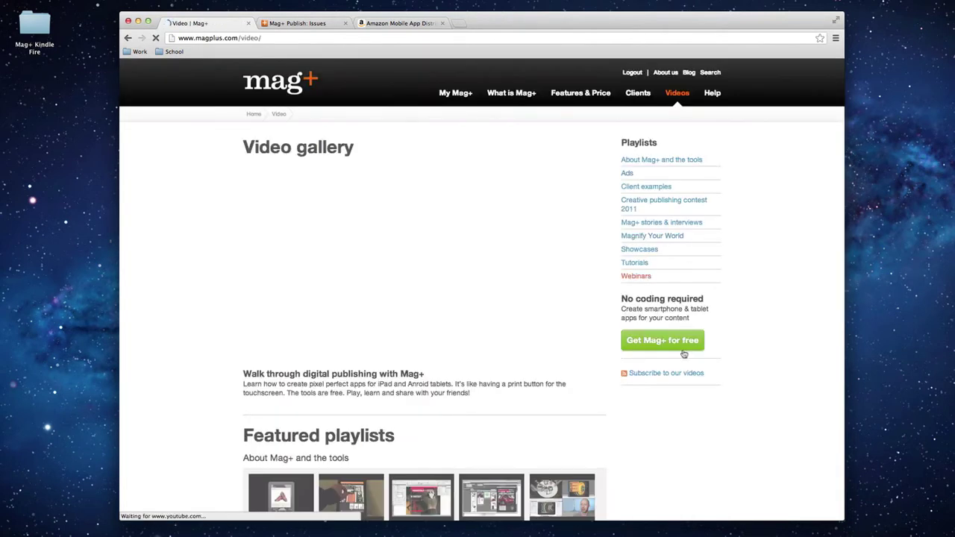
Scroll past the Video gallery's featured playlists and open the Tutorials playlist
scroll(702, 440, "down", 5)
scroll(702, 440, "down", 15)
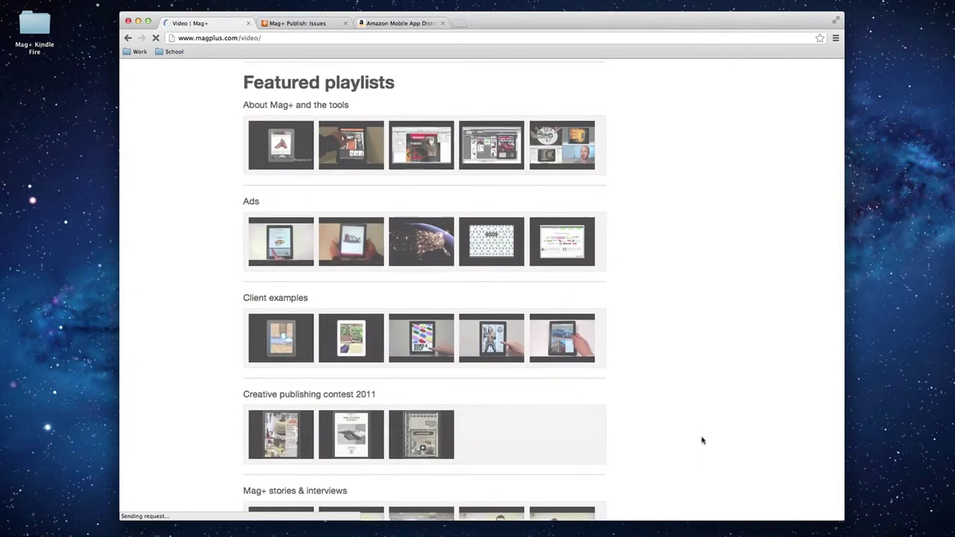
scroll(702, 440, "down", 5)
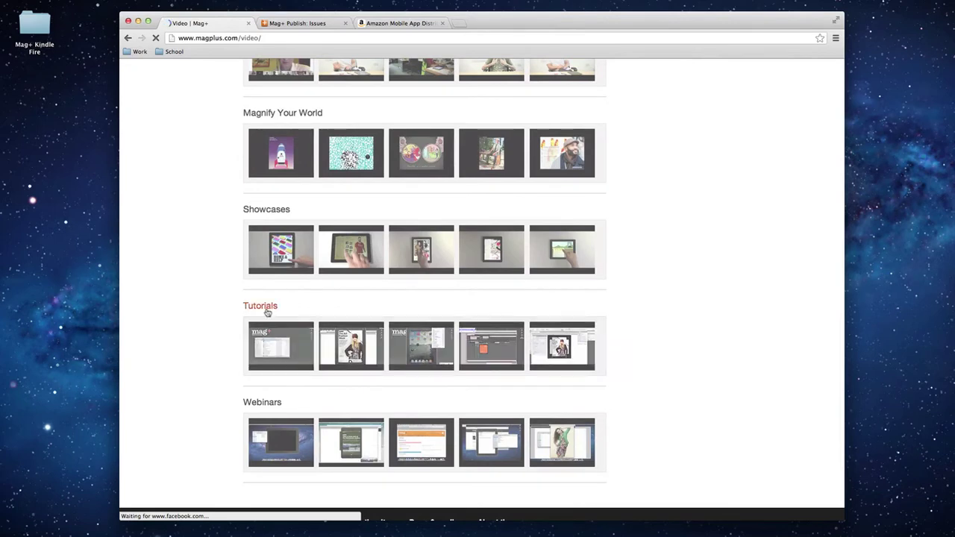
left_click(267, 309)
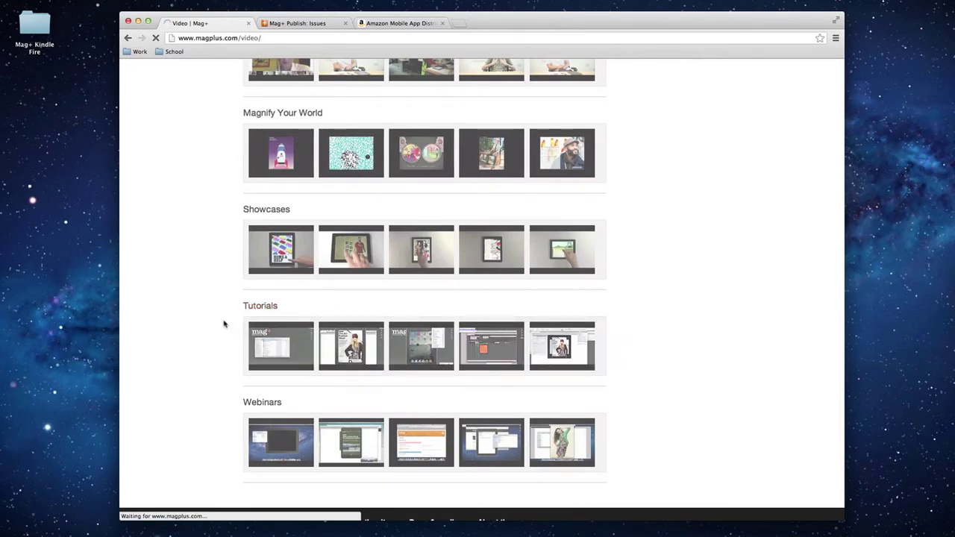
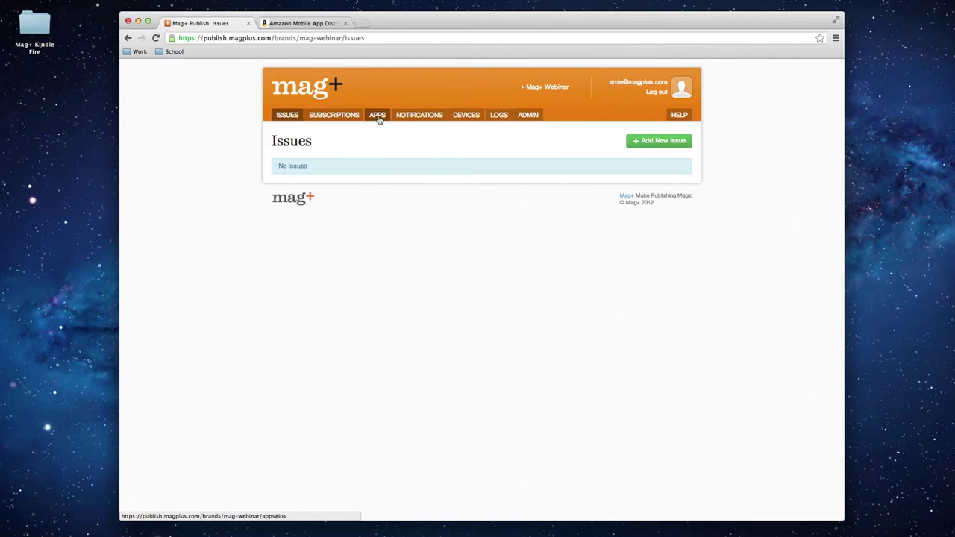
Go to the brand's Apps page and show the Kindle Fire app settings
left_click(377, 116)
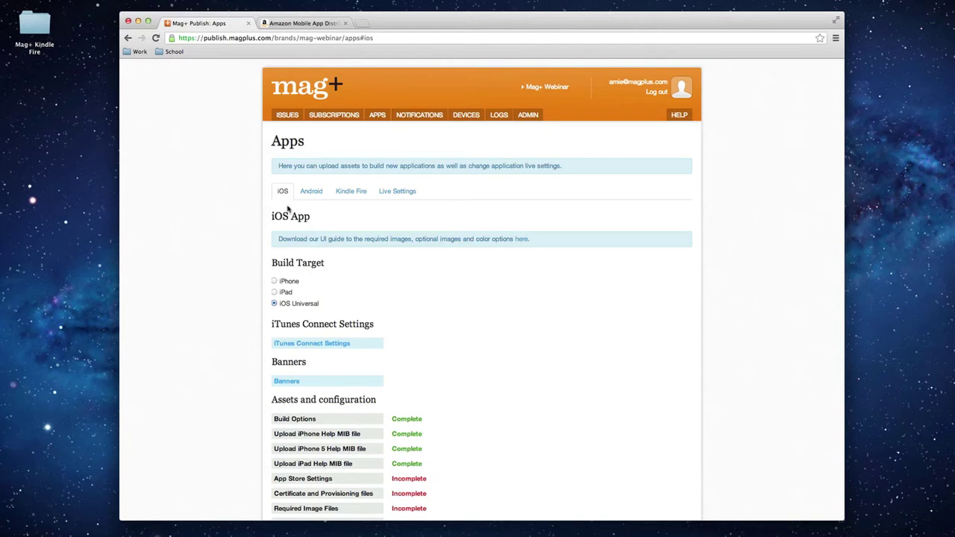
left_click(351, 192)
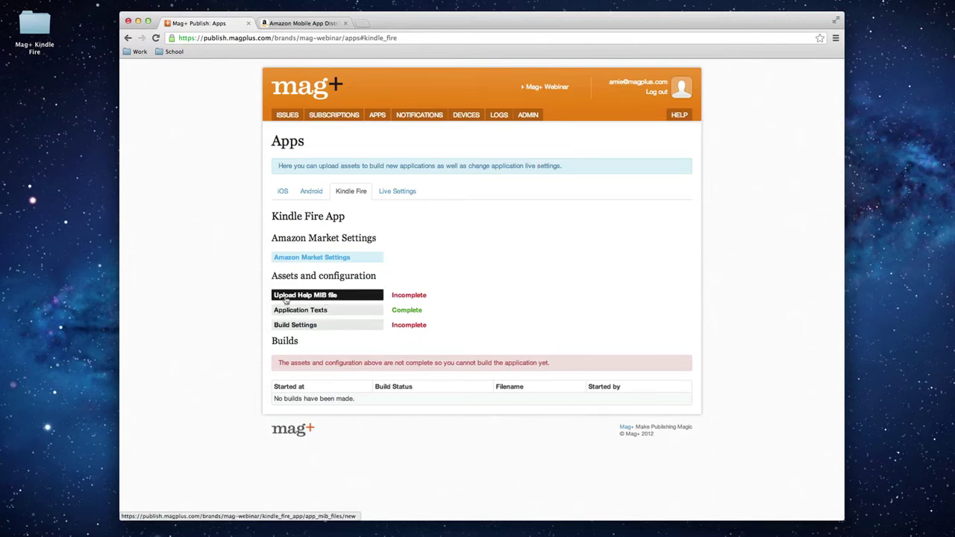
Open the Kindle Fire Upload Help MIB file page and select the Mag+ Kindle Fire folder in Finder
left_click(323, 299)
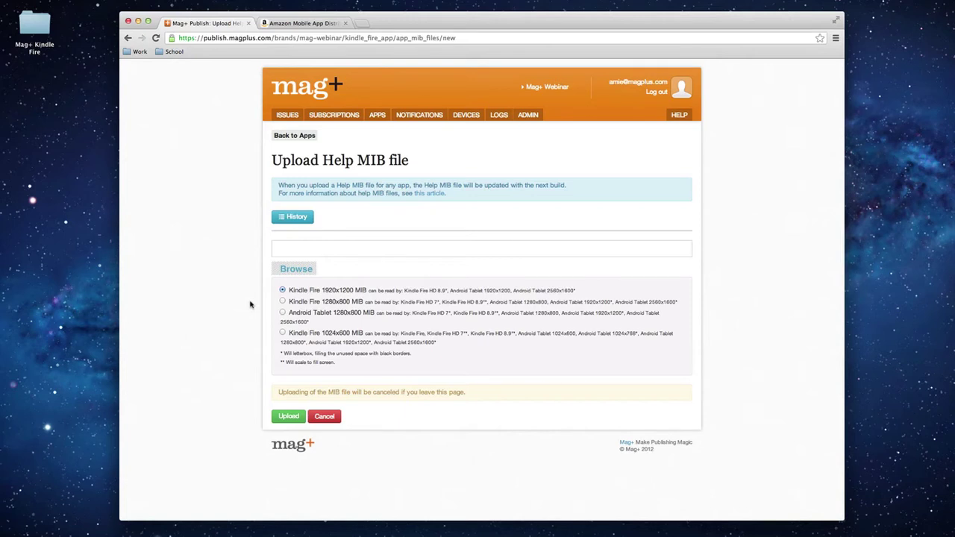
left_click(39, 28)
Find test.Help.1.mib in the Mag+ Kindle Fire folder, preview it in Quick Look, then return to the browser
double_click(39, 27)
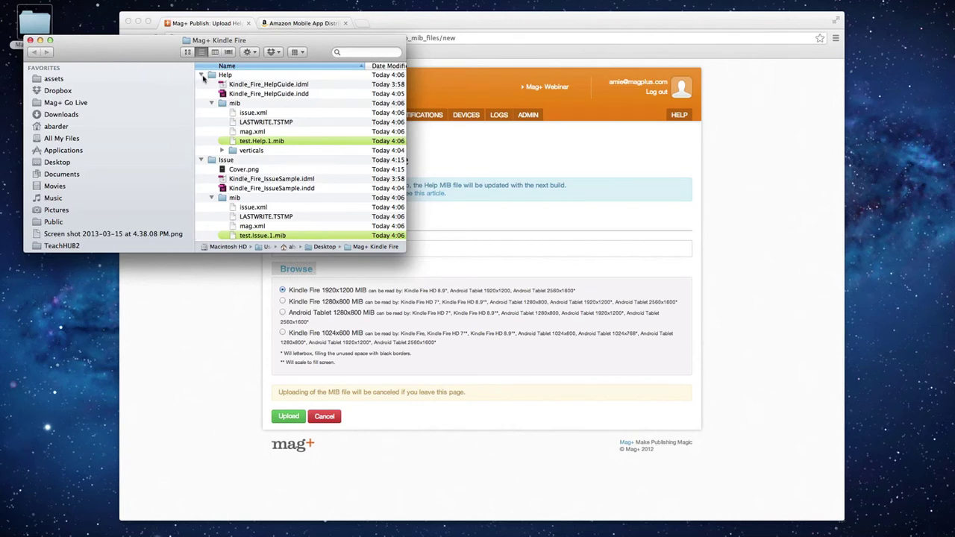
left_click(201, 161)
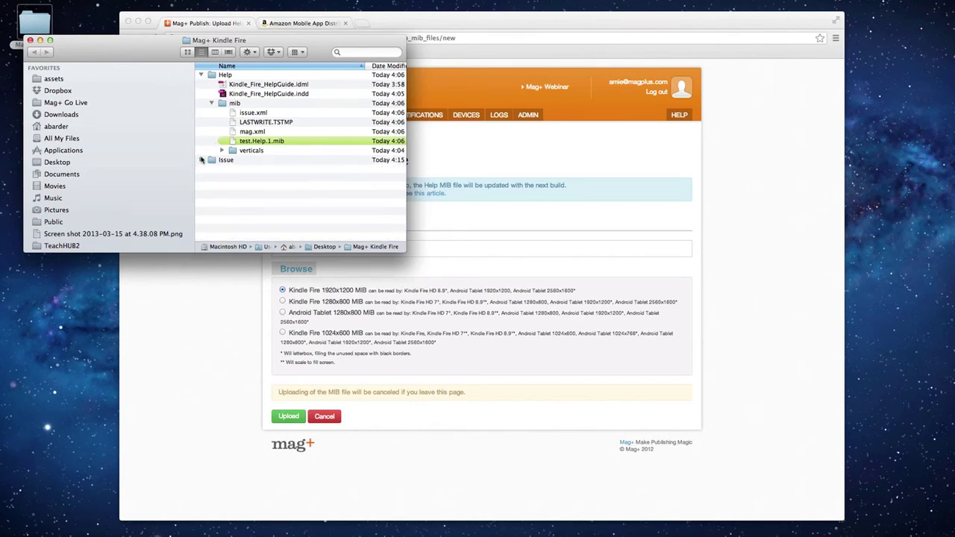
left_click(282, 143)
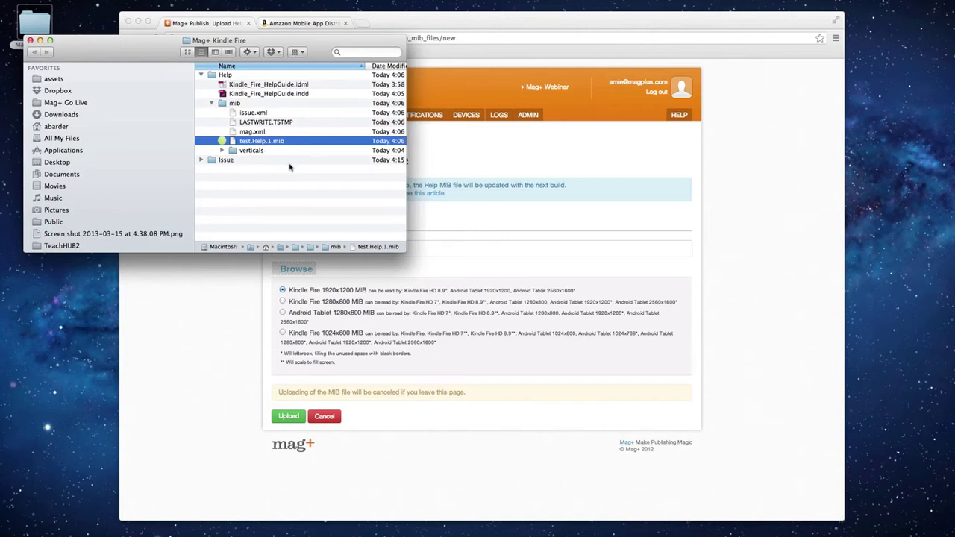
key("space")
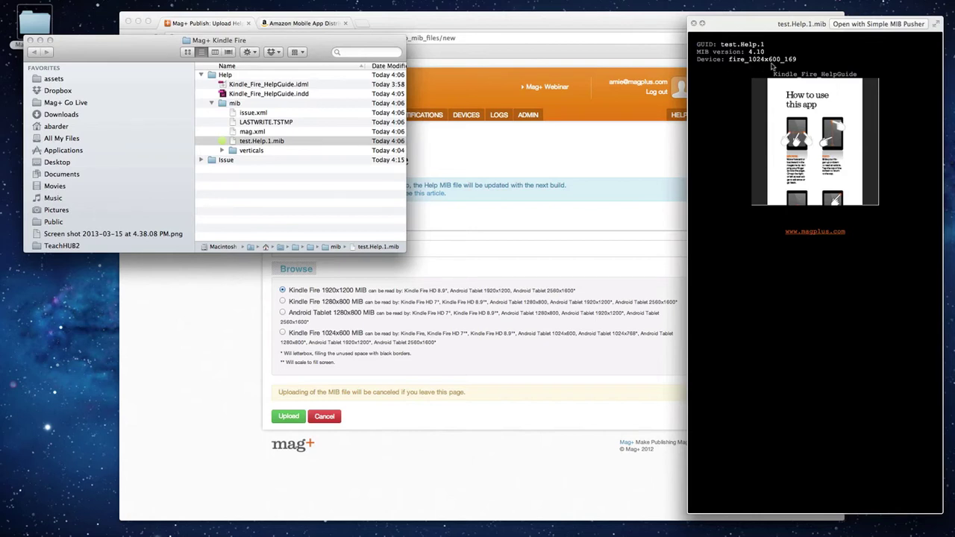
left_click(695, 26)
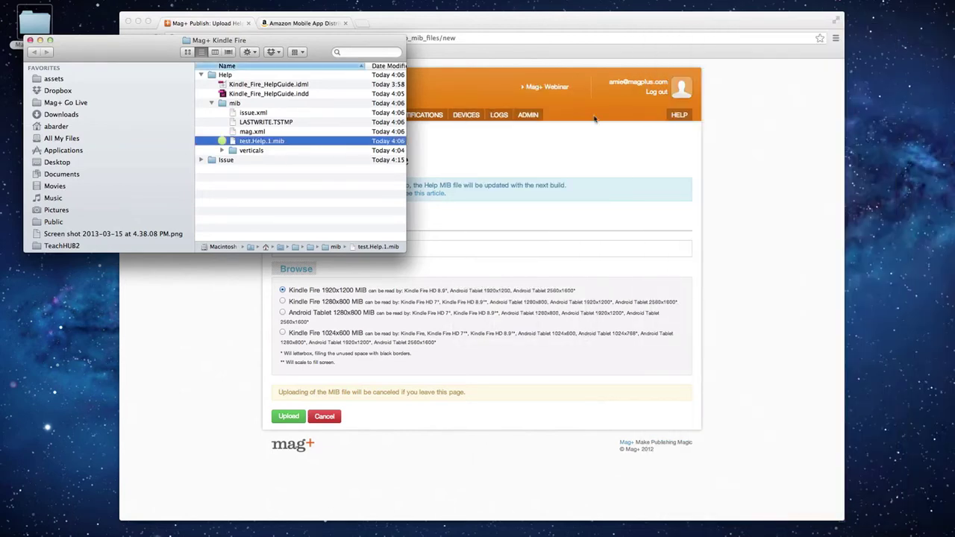
left_click(228, 374)
left_click_drag(462, 16, 491, 16)
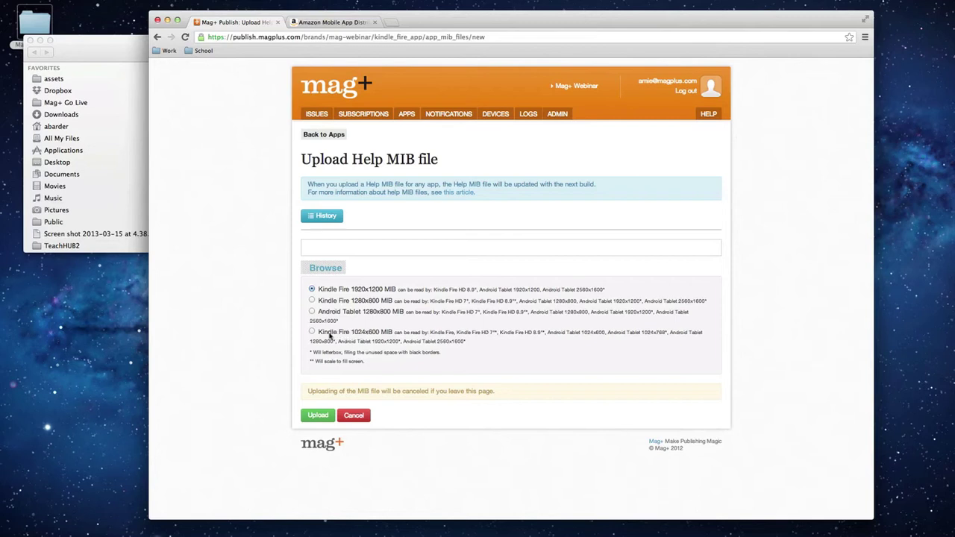
Upload test.Help.1.mib from the Mag+ Kindle Fire folder as a Kindle Fire 1024x600 MIB
left_click(311, 332)
left_click(314, 273)
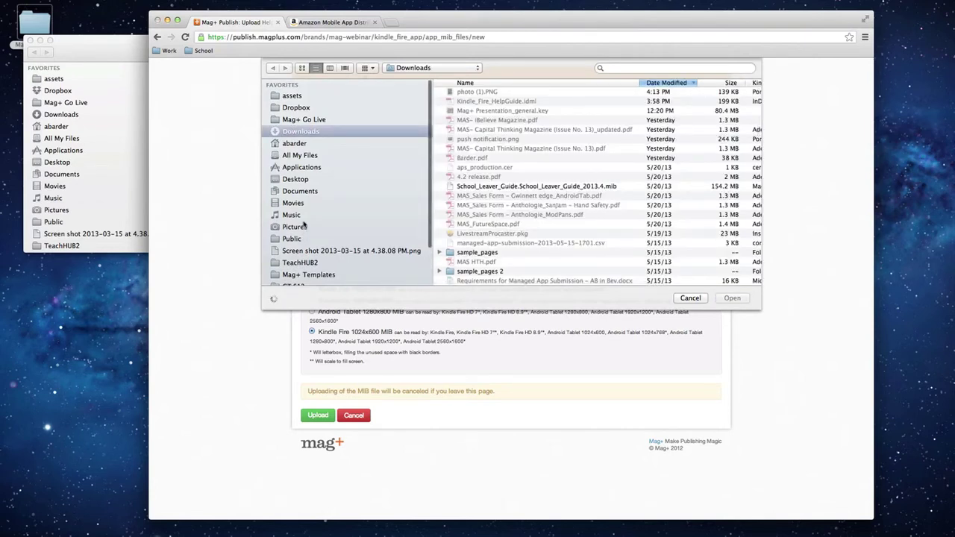
left_click(300, 180)
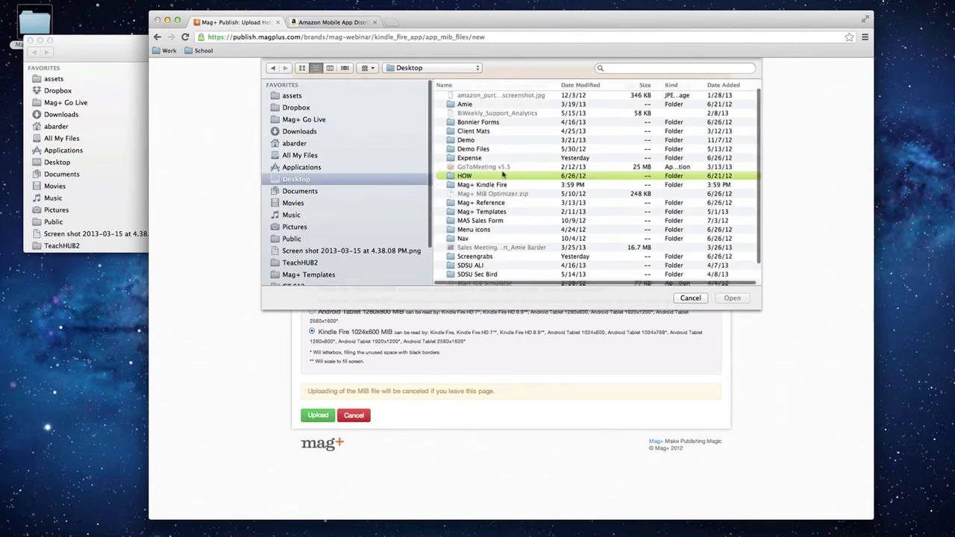
left_click(496, 185)
double_click(496, 184)
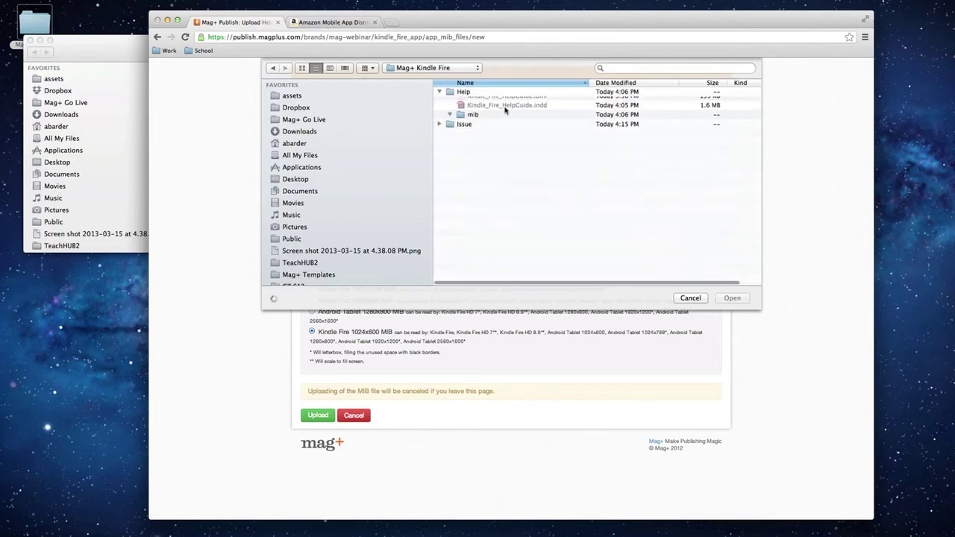
left_click(485, 159)
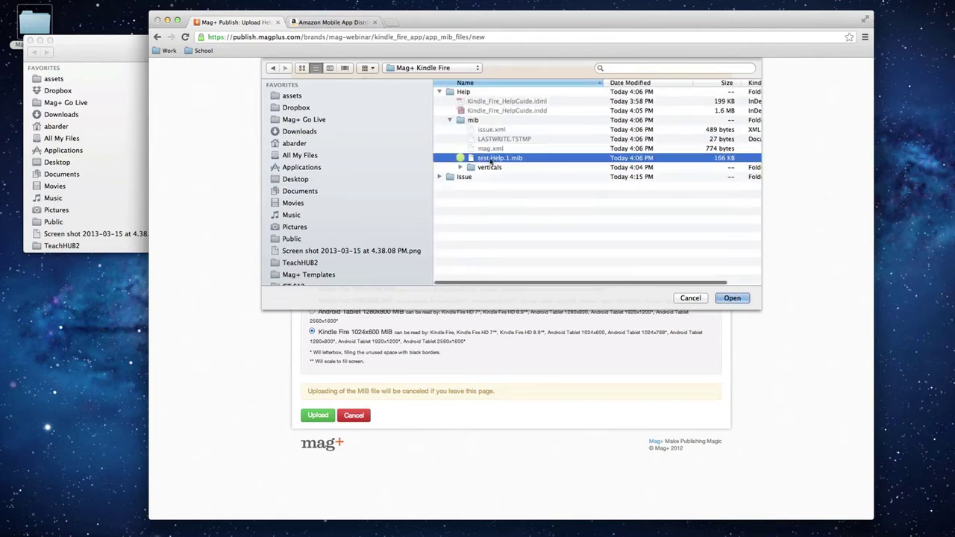
left_click(732, 299)
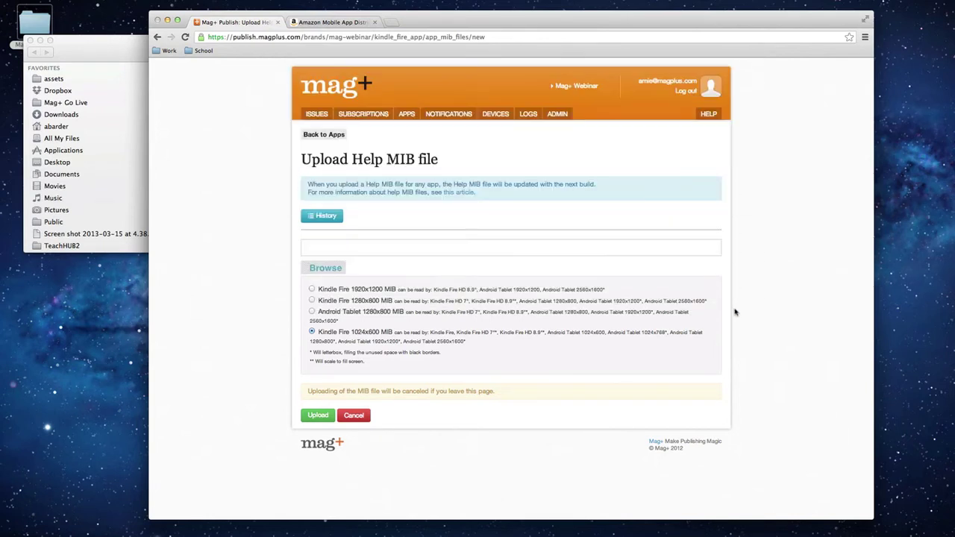
left_click(326, 437)
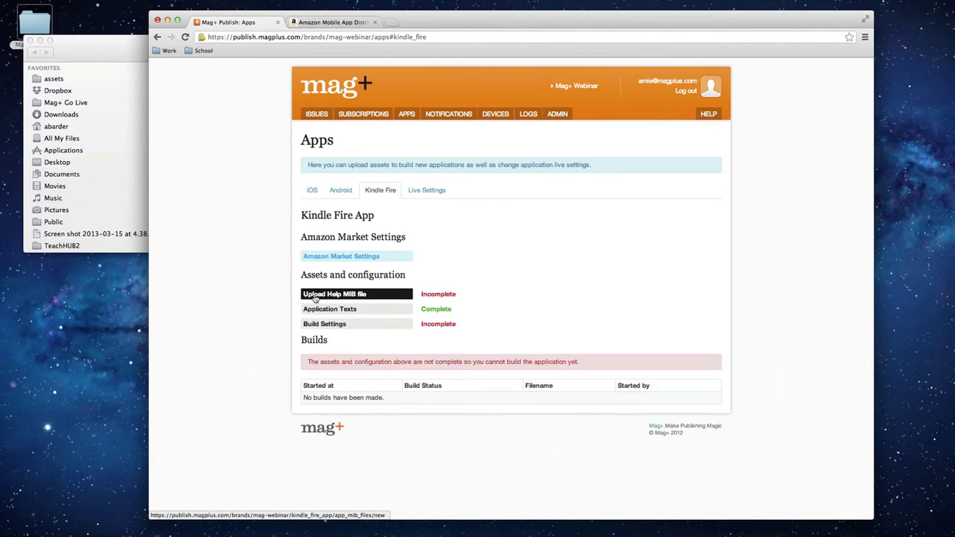
Confirm in the upload History that test.Help.1 is Valid and the Help MIB step reads Complete
left_click(315, 295)
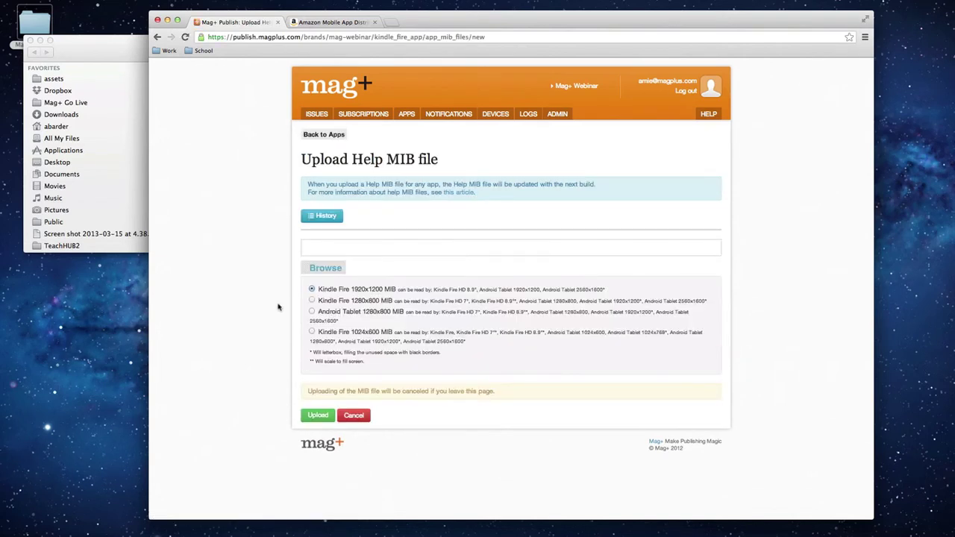
left_click(315, 219)
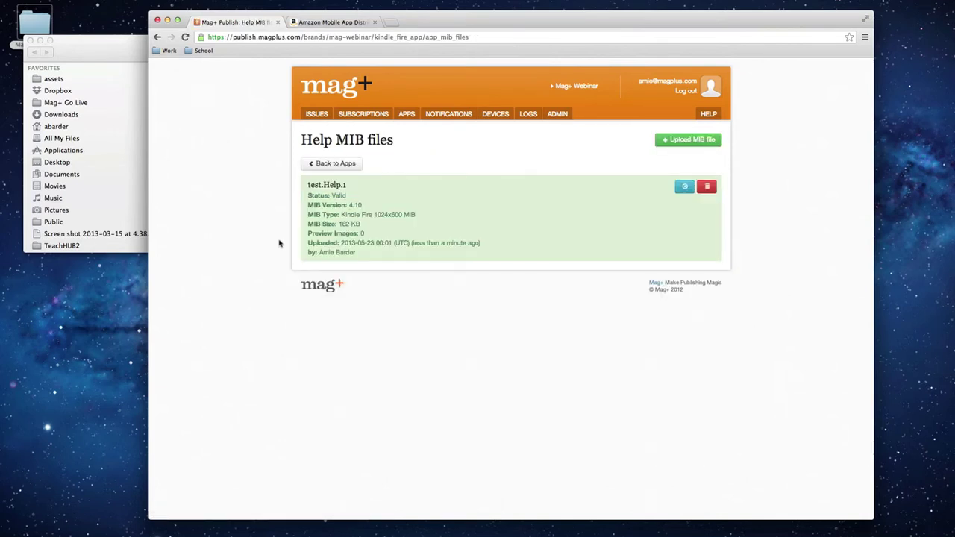
left_click_drag(308, 196, 351, 198)
left_click(345, 165)
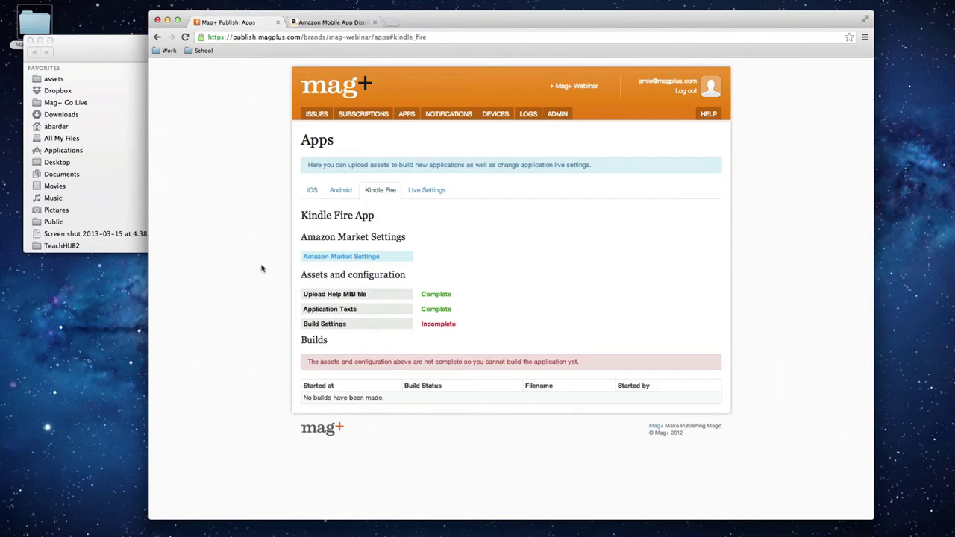
left_click_drag(458, 296, 421, 295)
Edit and save the Kindle Fire 'Update Needed' application text, then go back to Apps
left_click(288, 314)
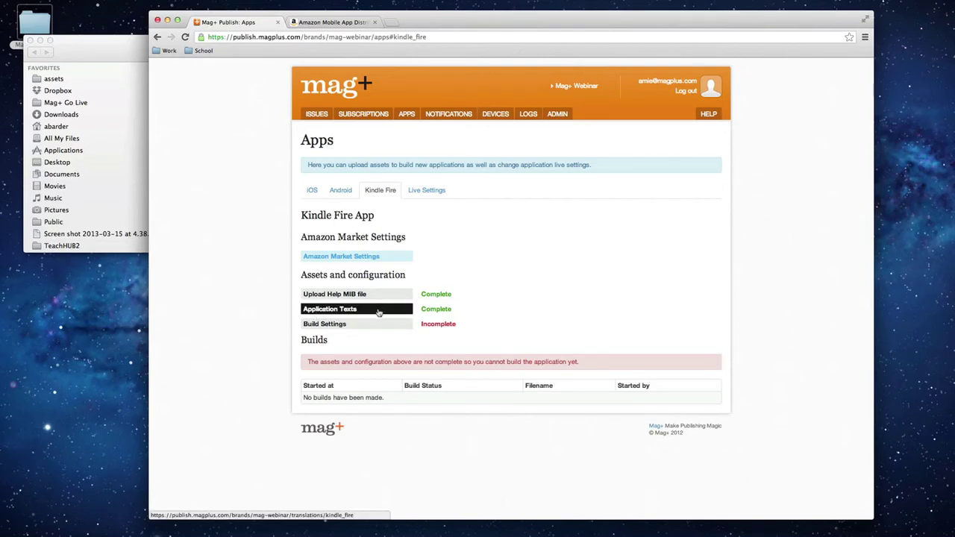
left_click(378, 313)
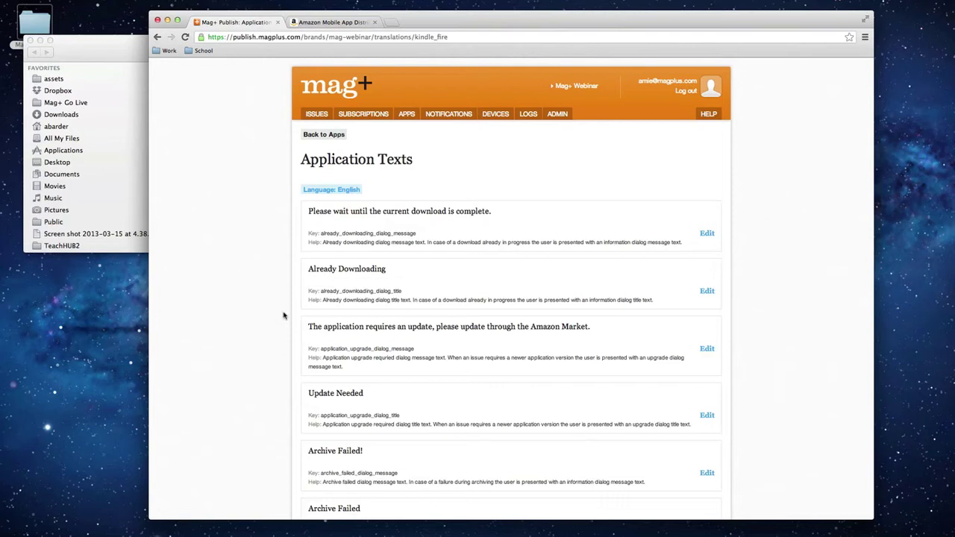
scroll(284, 316, "down", 4)
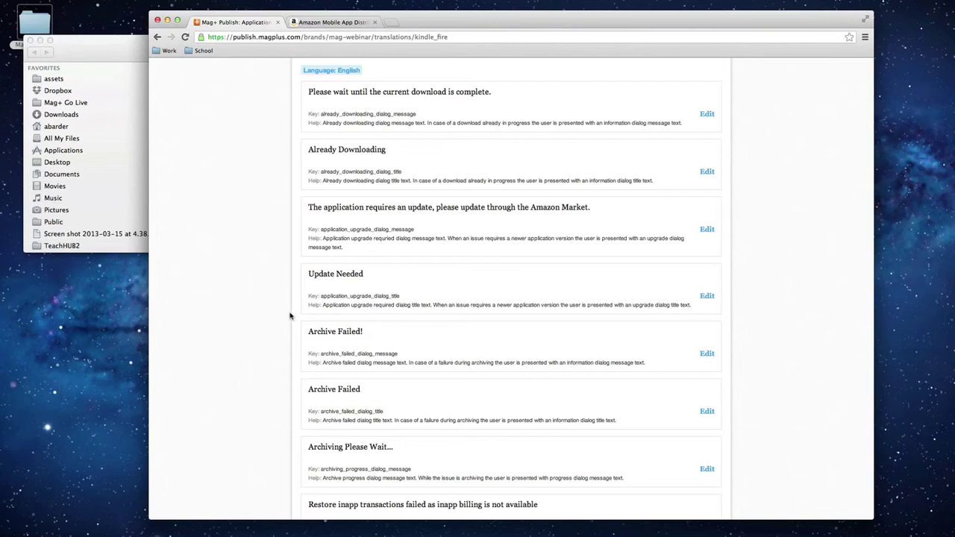
left_click(706, 296)
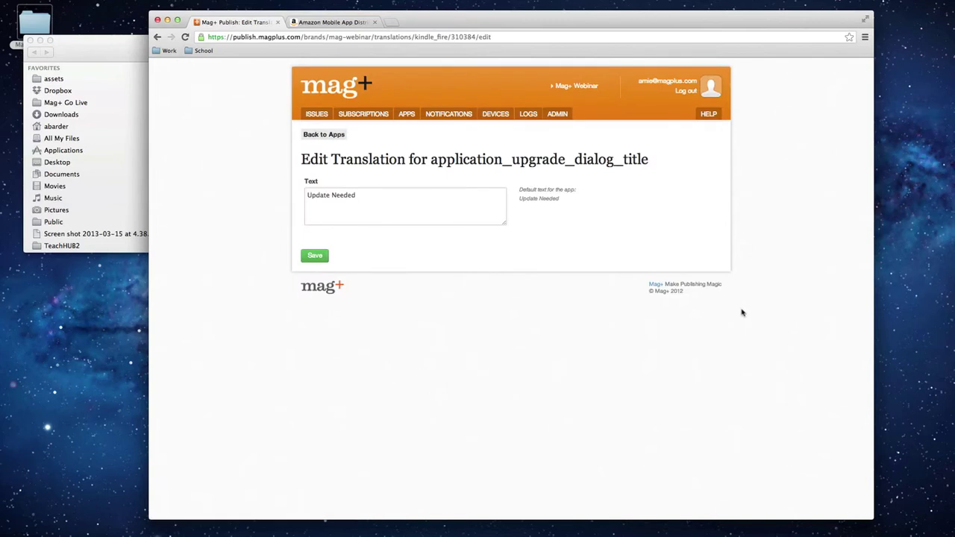
left_click_drag(369, 206, 273, 196)
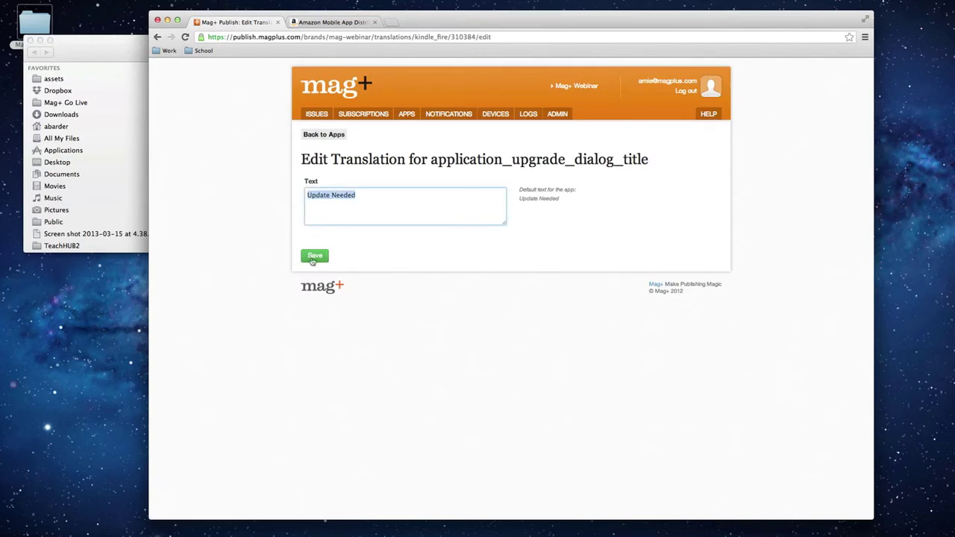
left_click(312, 259)
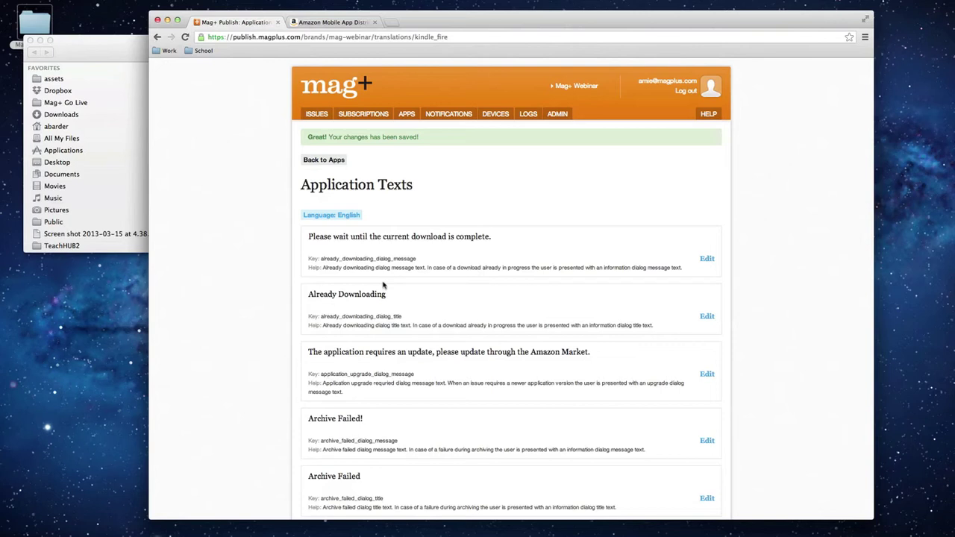
left_click(328, 161)
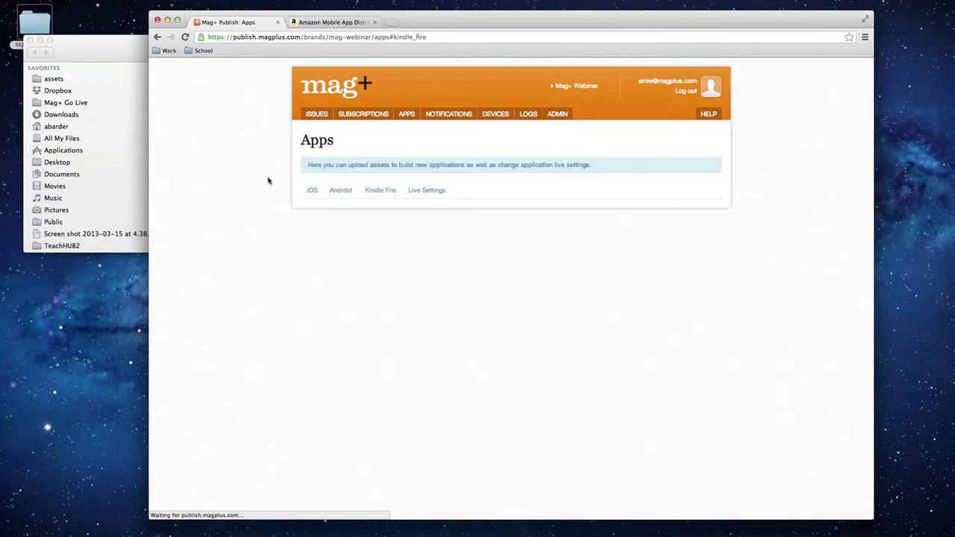
Open the Kindle Fire Build Settings, scroll down to Save, and open a new browser tab
left_click_drag(457, 312, 420, 310)
left_click(472, 312)
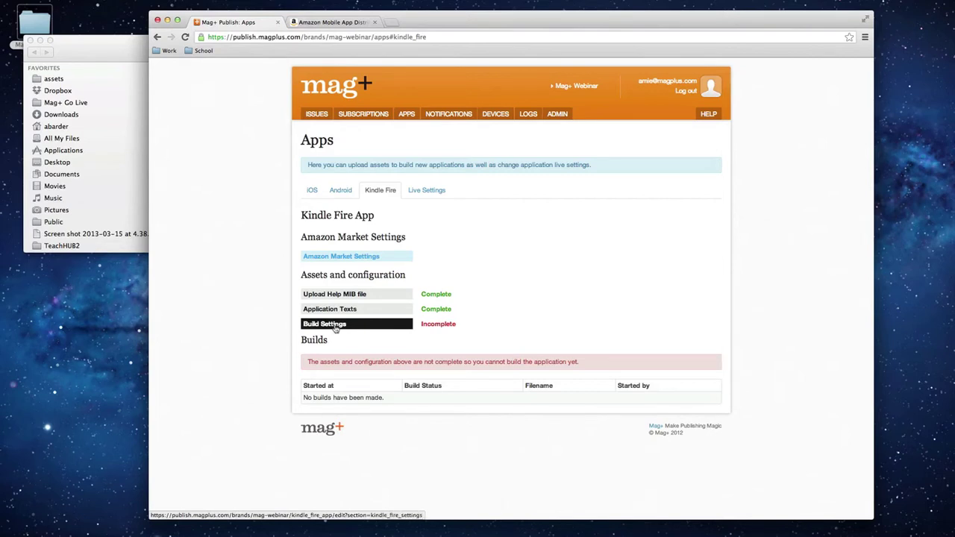
left_click(336, 329)
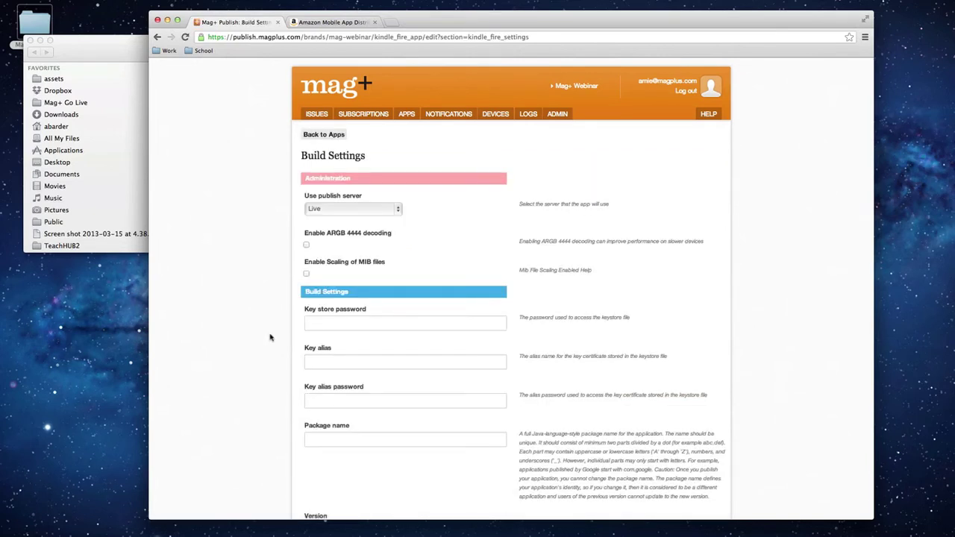
scroll(270, 333, "down", 3)
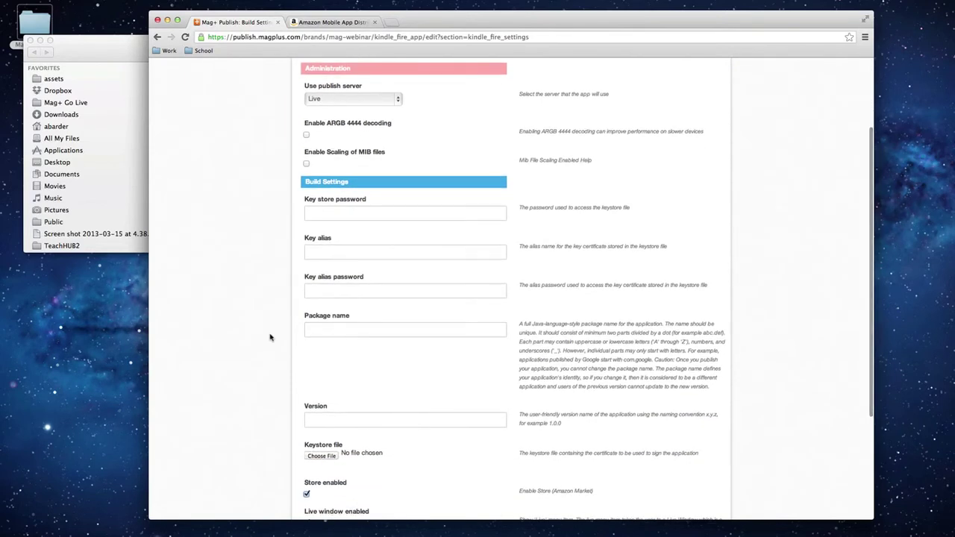
scroll(270, 337, "down", 3)
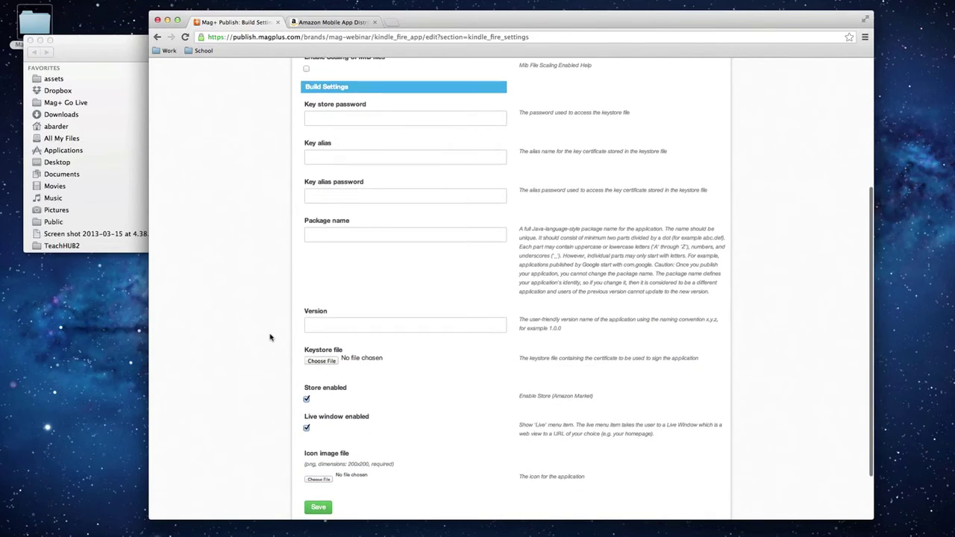
scroll(270, 338, "down", 1)
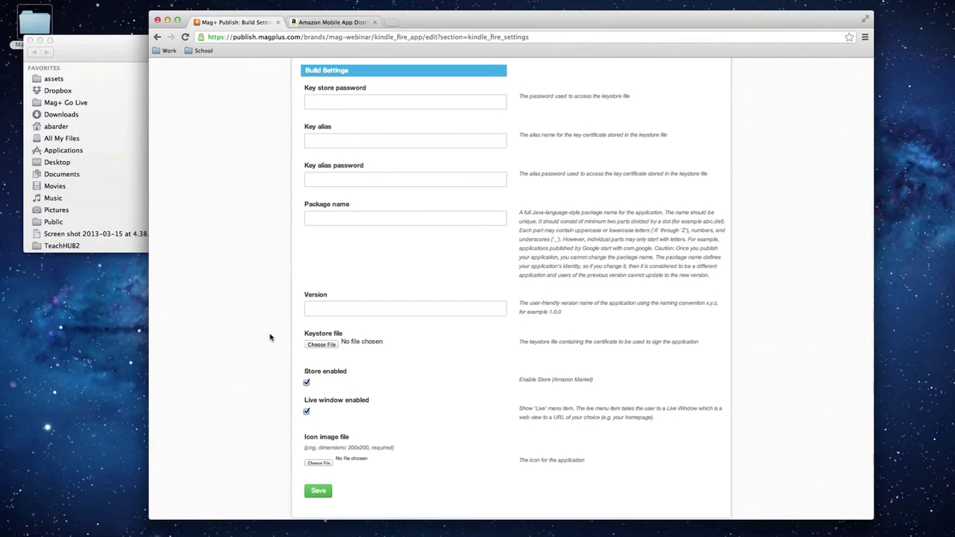
scroll(270, 337, "up", 4)
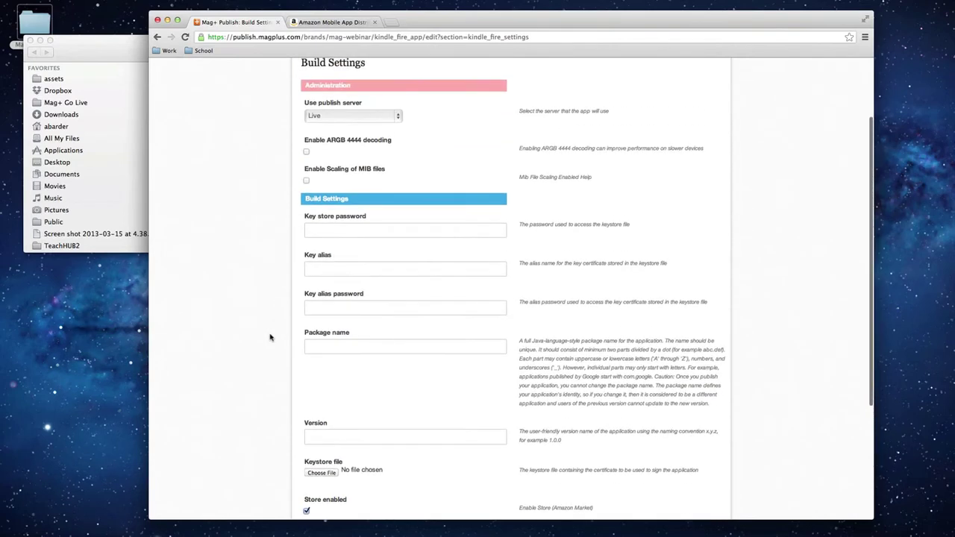
scroll(270, 338, "down", 3)
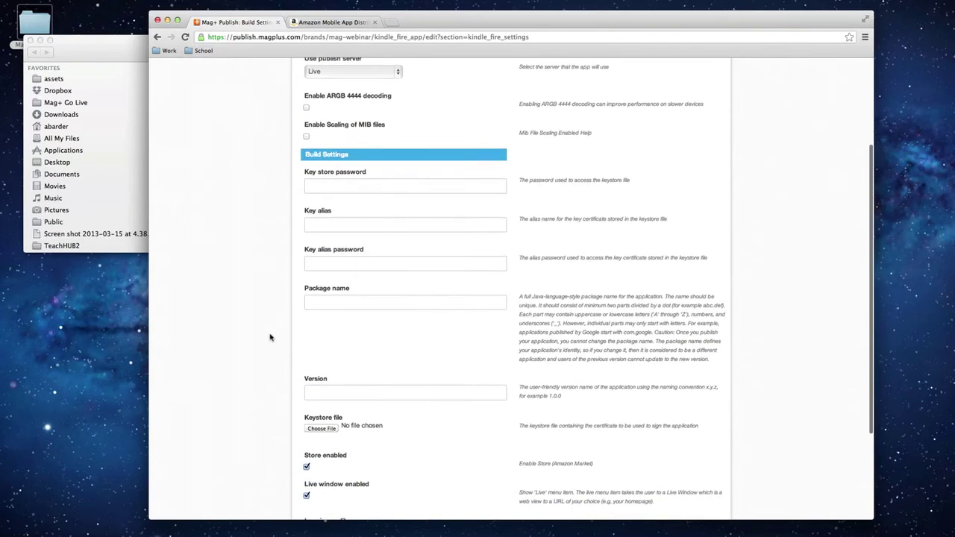
scroll(270, 338, "down", 2)
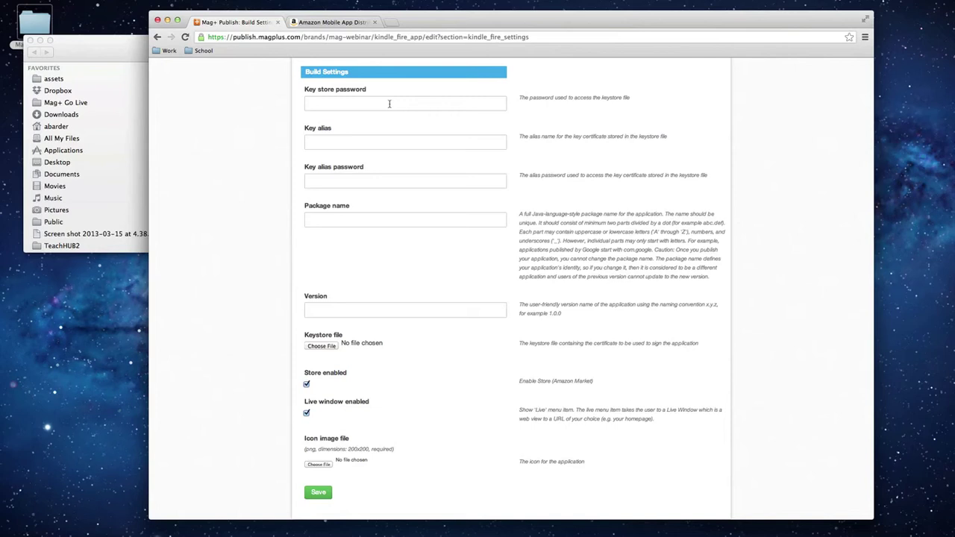
key("super+t")
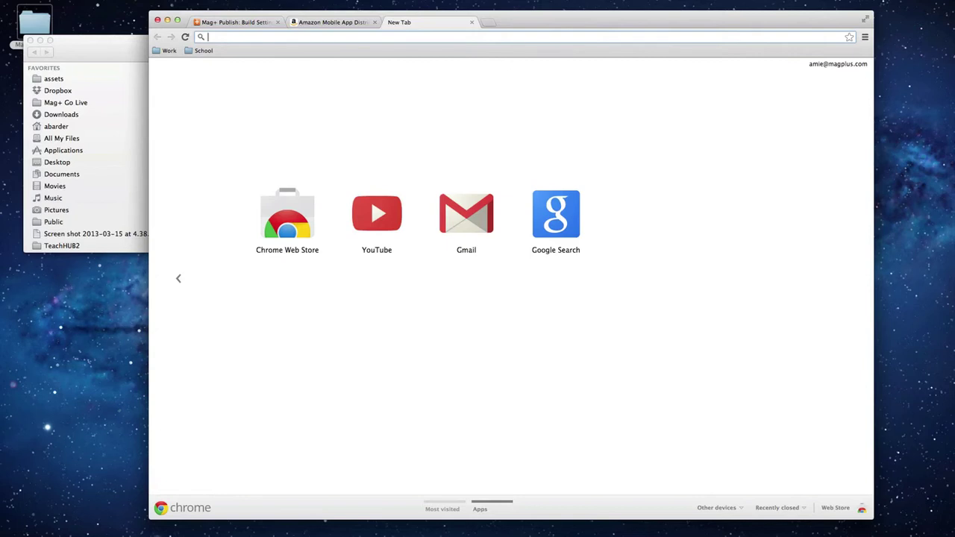
Search support.magplus.com for 'keystore', open 'Creating a Keystore File', and place Terminal beside it
type("support.magplus.com")
key("Return")
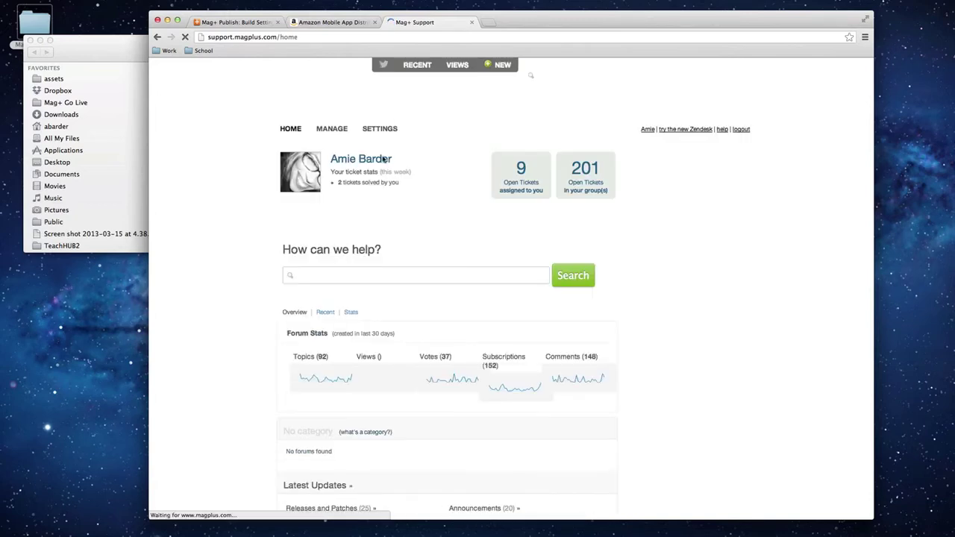
left_click(343, 274)
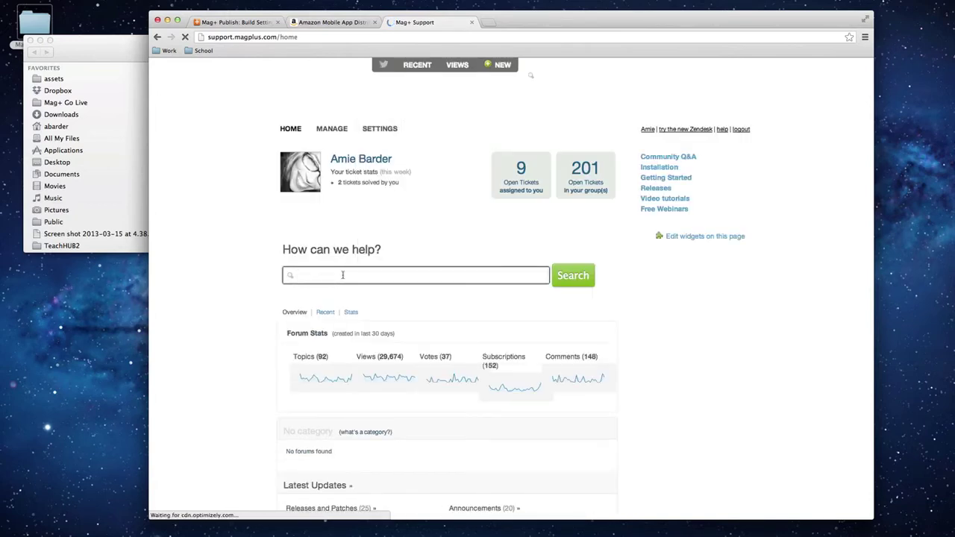
type("keystore")
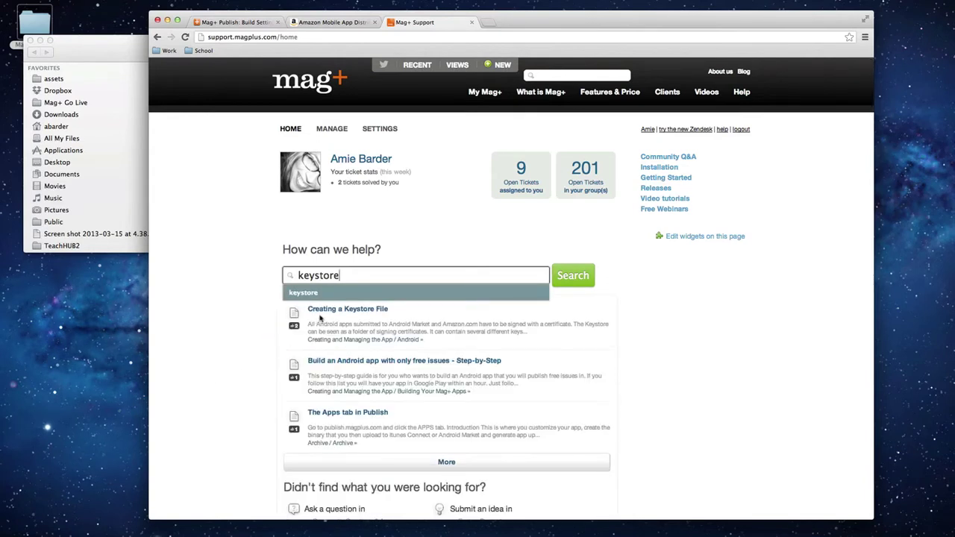
left_click(326, 312)
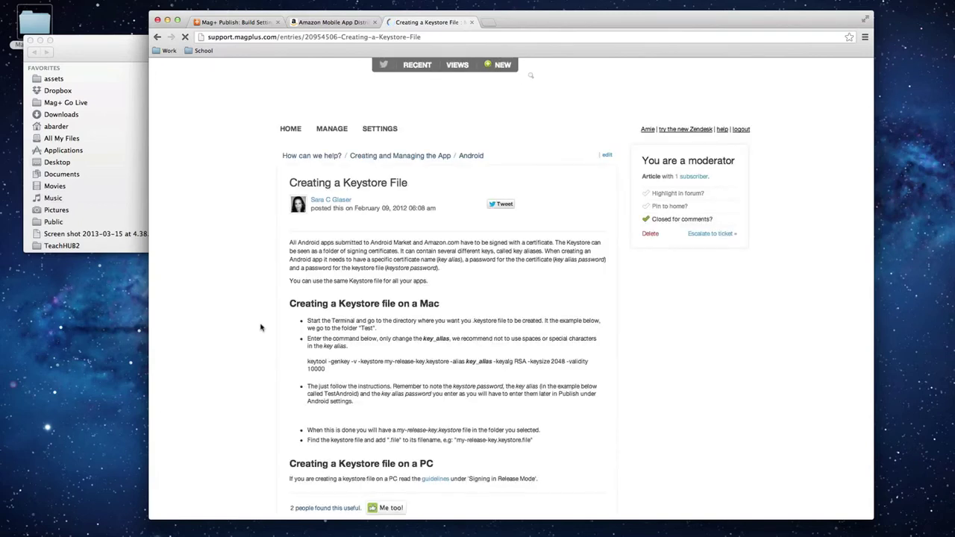
scroll(260, 327, "down", 1)
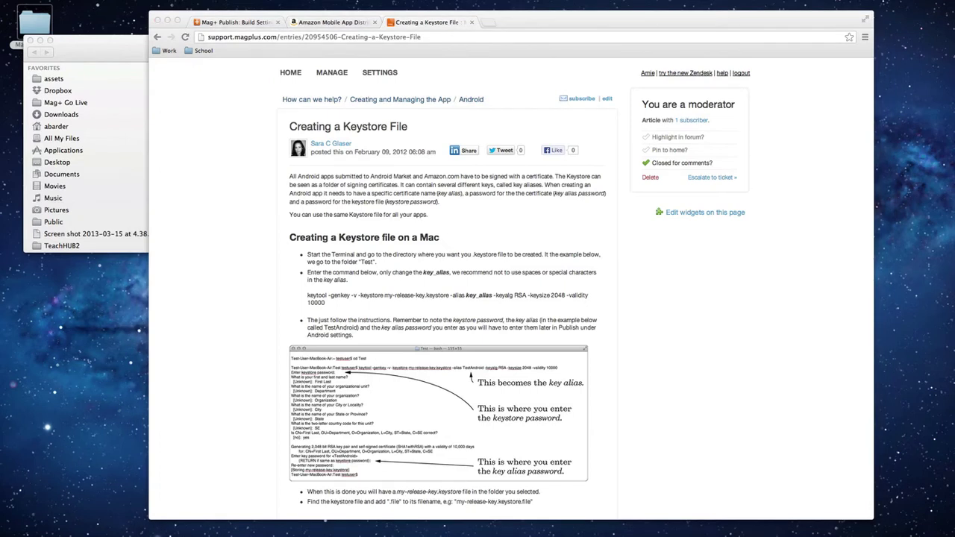
left_click_drag(175, 261, 690, 210)
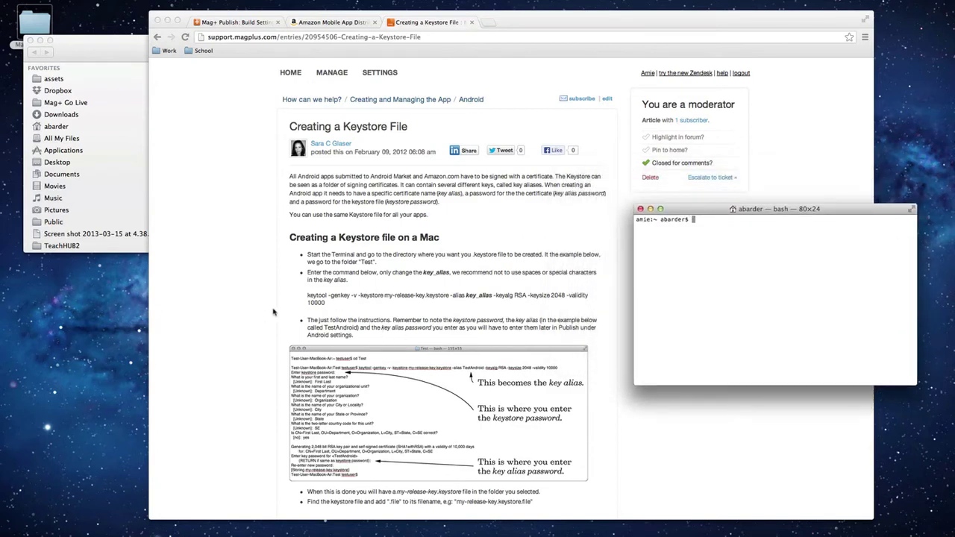
Paste the article's keytool -genkey command into Terminal with alias magplus_kindle
left_click(310, 303)
left_click_drag(307, 296, 467, 297)
key("super+c")
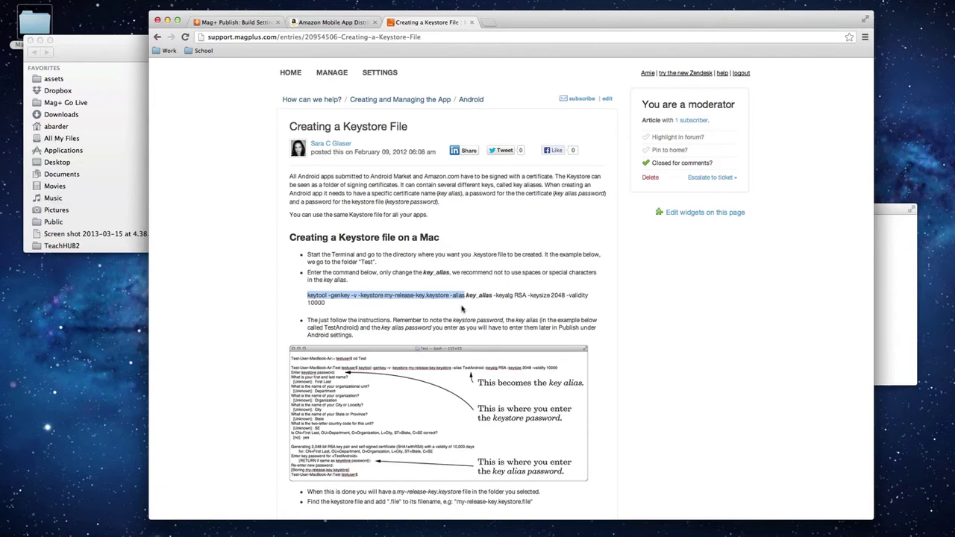
left_click(886, 337)
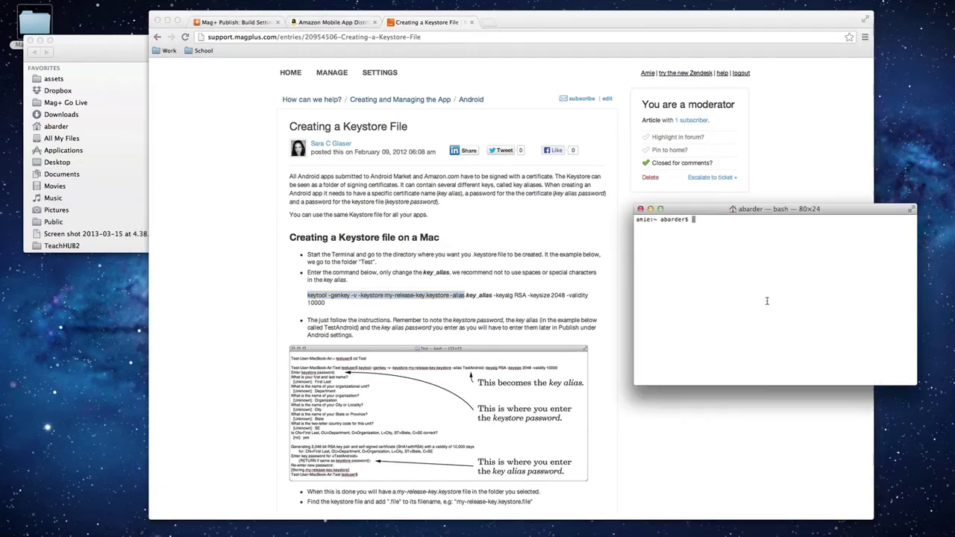
key("super+v")
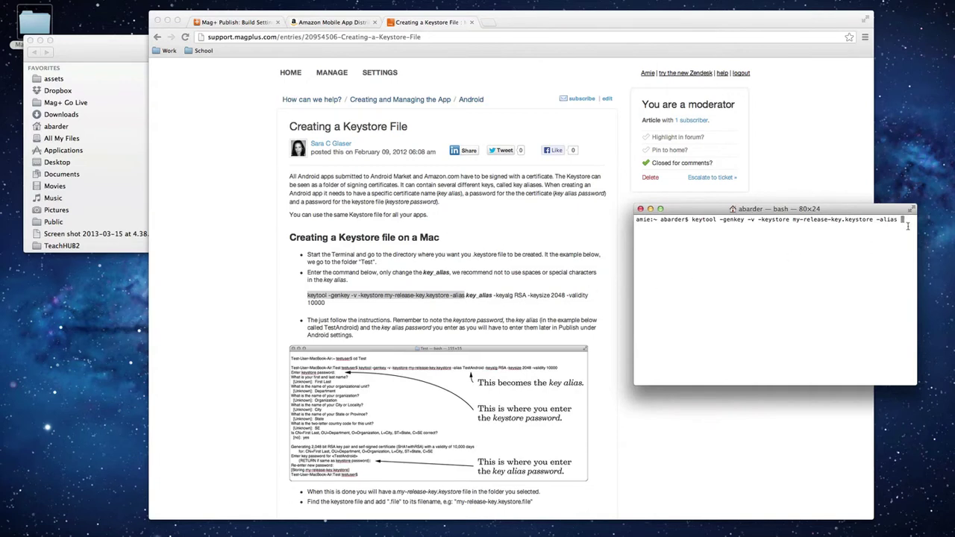
type("magplus_ kindle")
Append the -keyalg RSA, 2048-bit, 10000-day validity options and run the keytool command
left_click(495, 296, "shift")
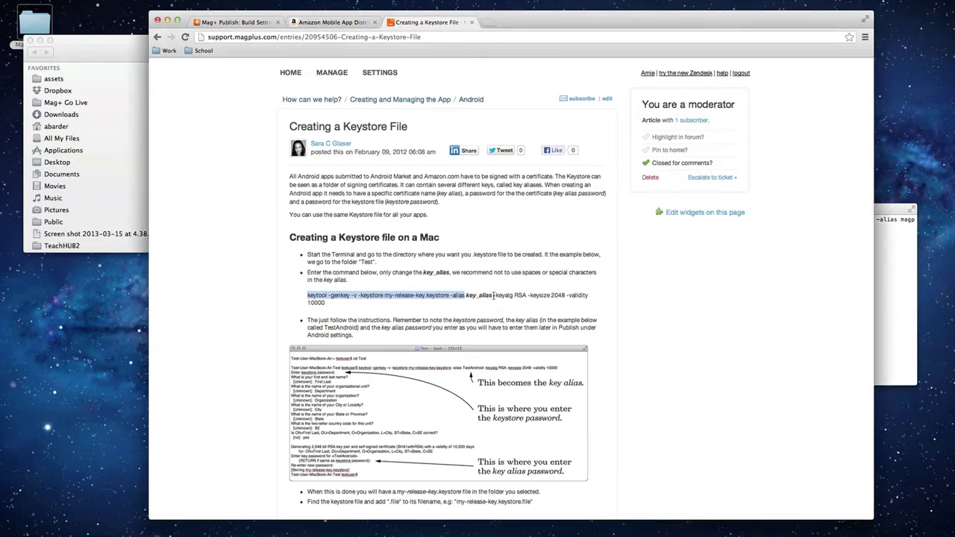
left_click_drag(494, 296, 326, 307)
left_click(886, 226)
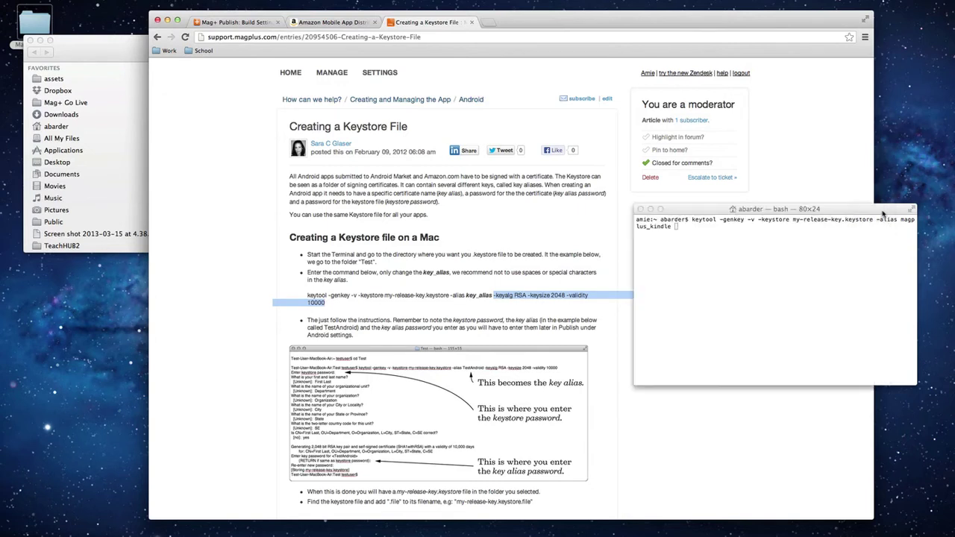
key("super+v")
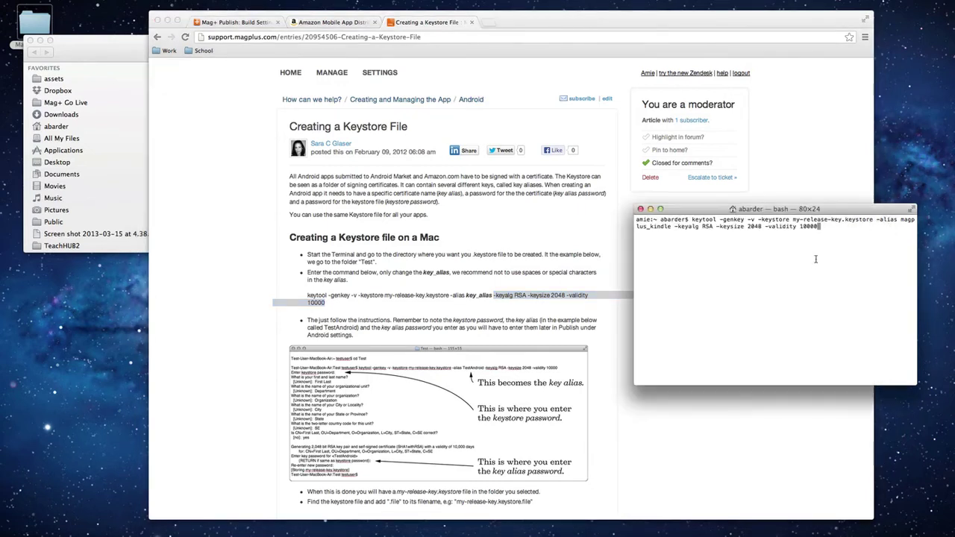
key("Return")
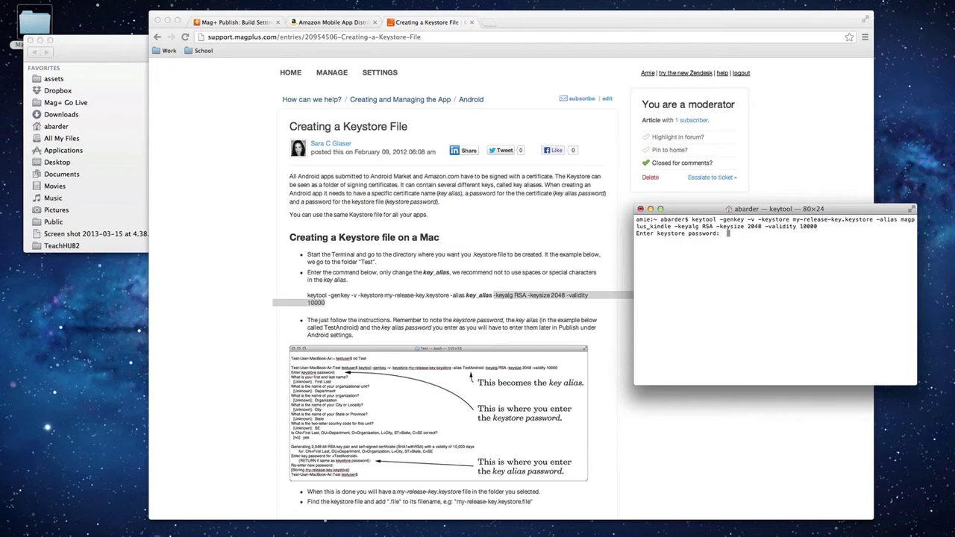
Submit the keystore password, the certificate holder's name, unit Mag+ Support and organization Mag+
key("Return")
key("Return")
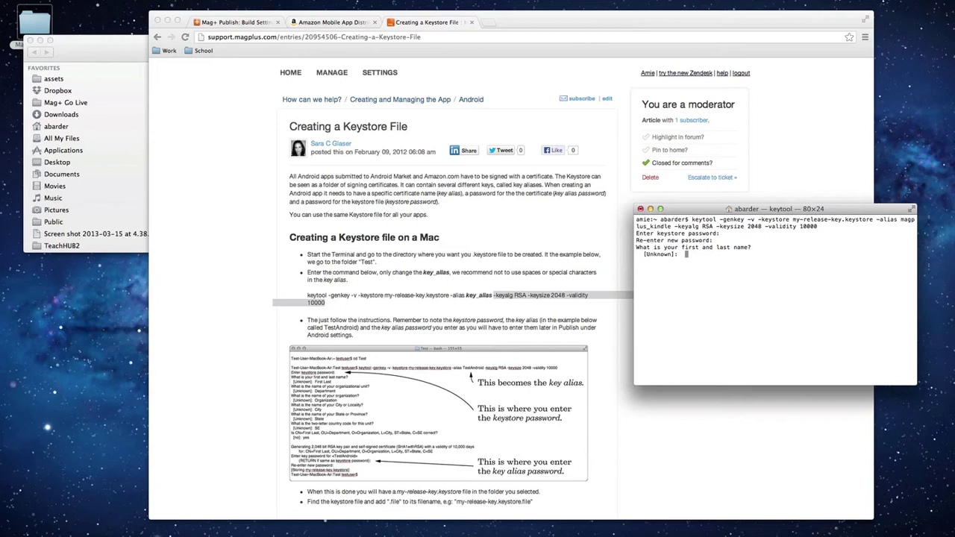
key("Return")
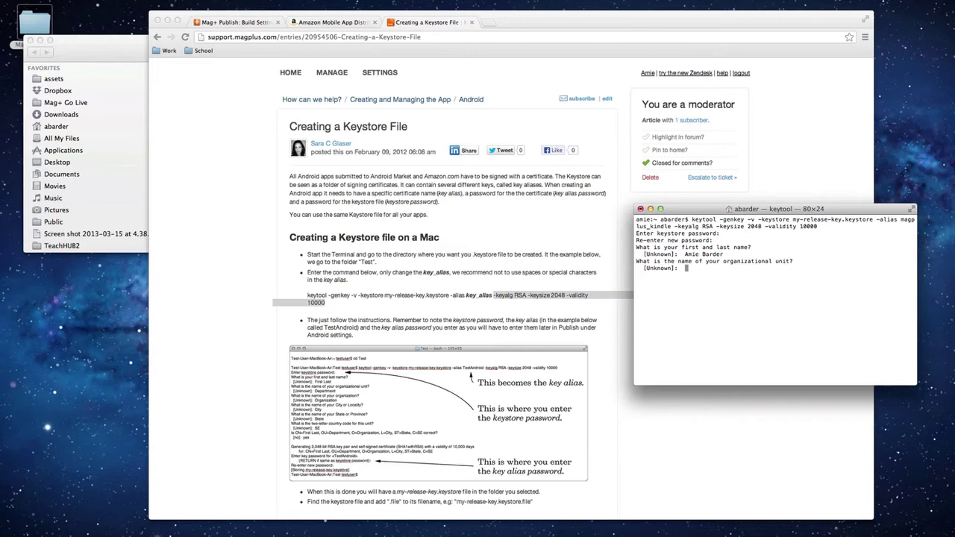
type("Mag+ Support")
key("Return")
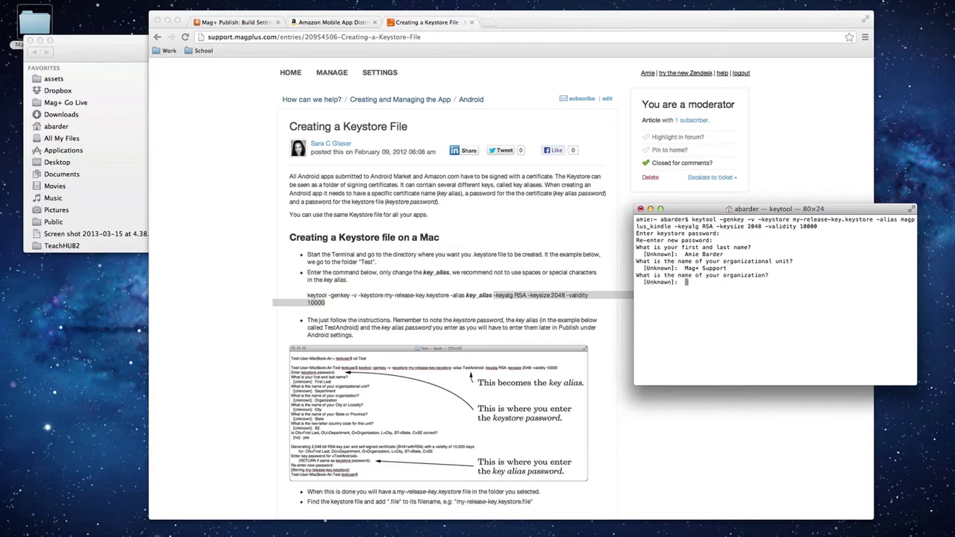
type("Mag+")
key("Return")
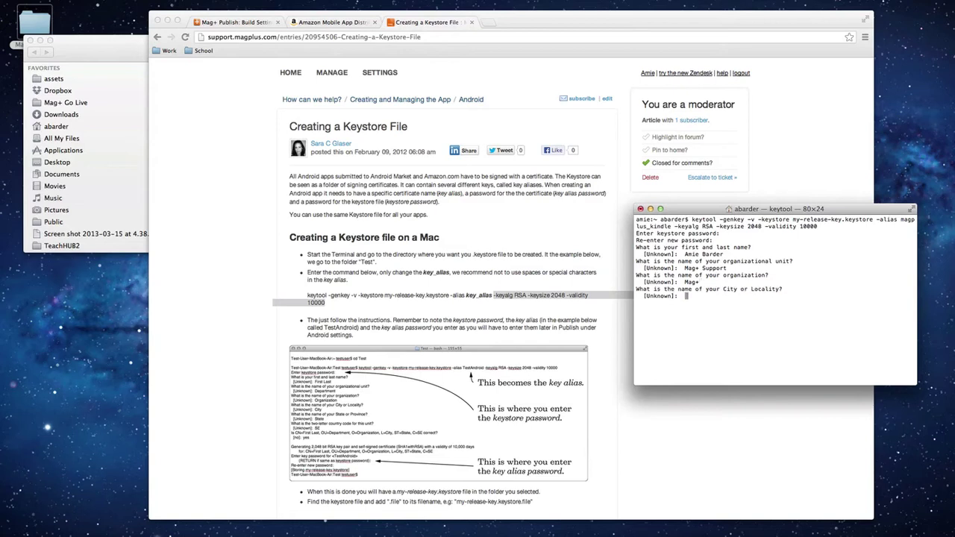
Enter San Diego, CA and US, confirm with yes, and set the key password
type("San Diego")
key("Return")
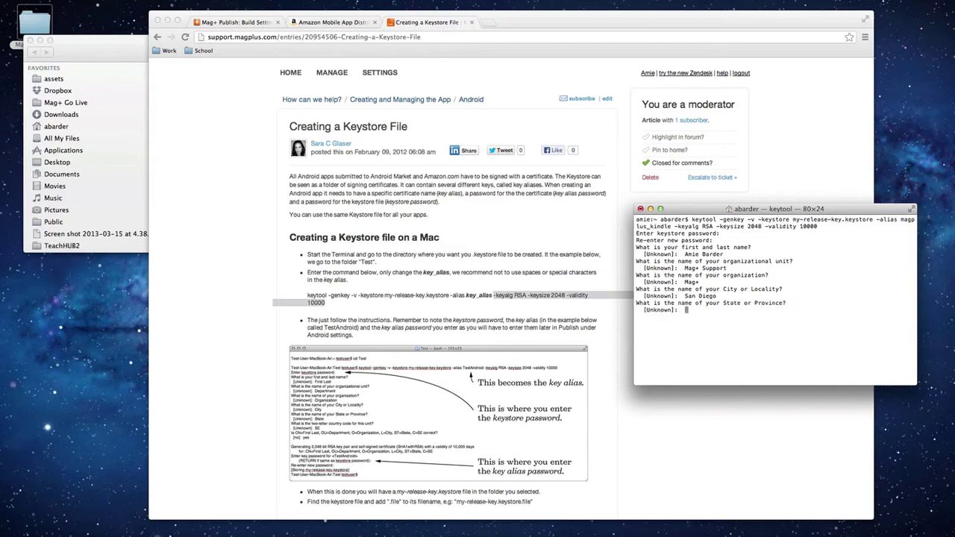
type("CA")
key("Return")
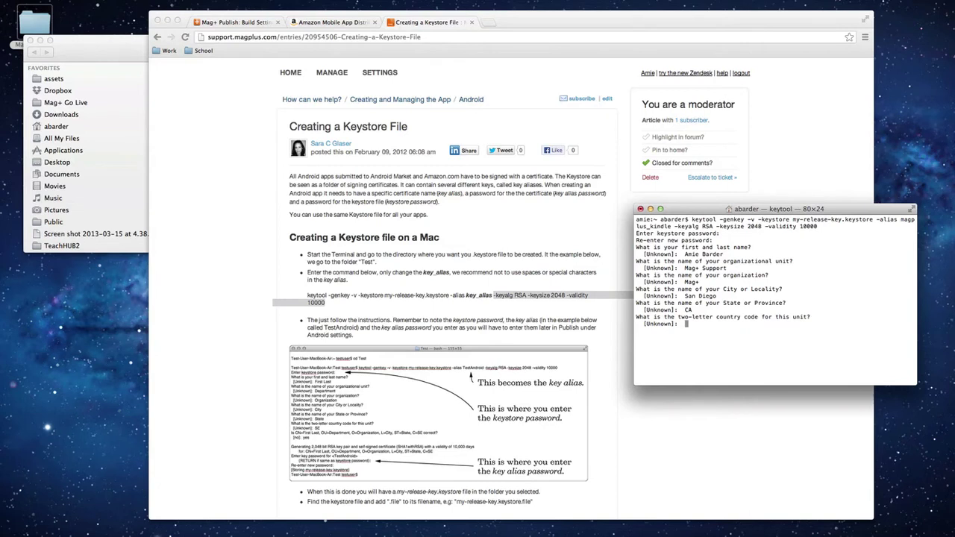
type("US")
key("Return")
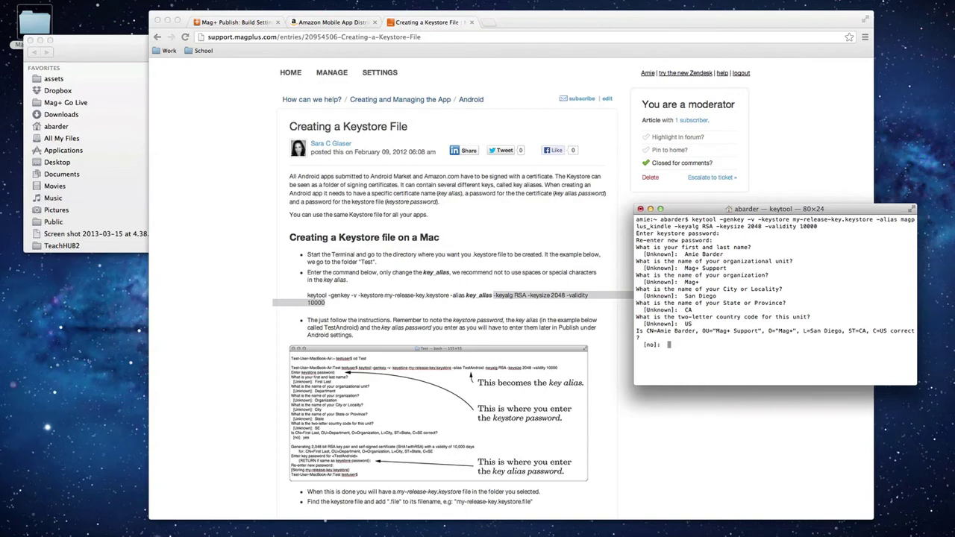
type("yes")
key("Return")
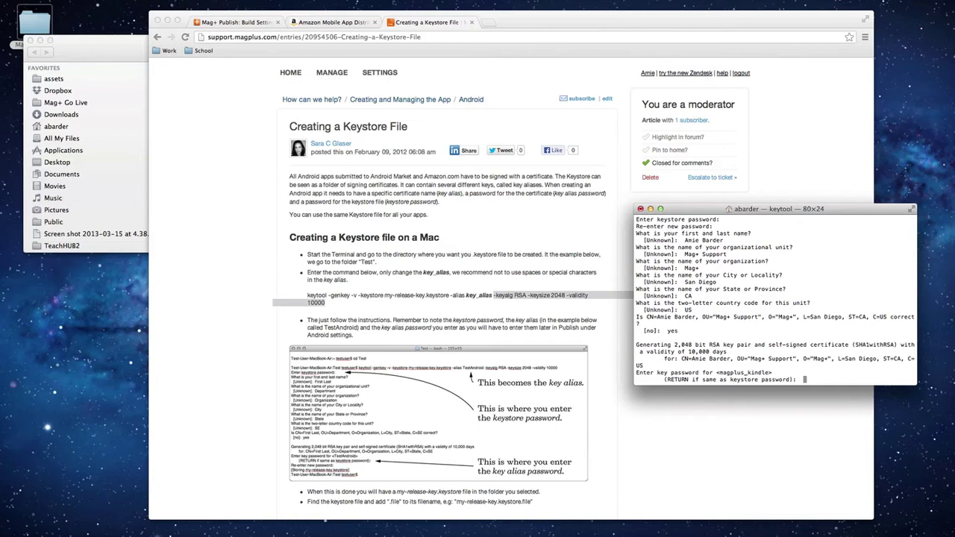
key("Return")
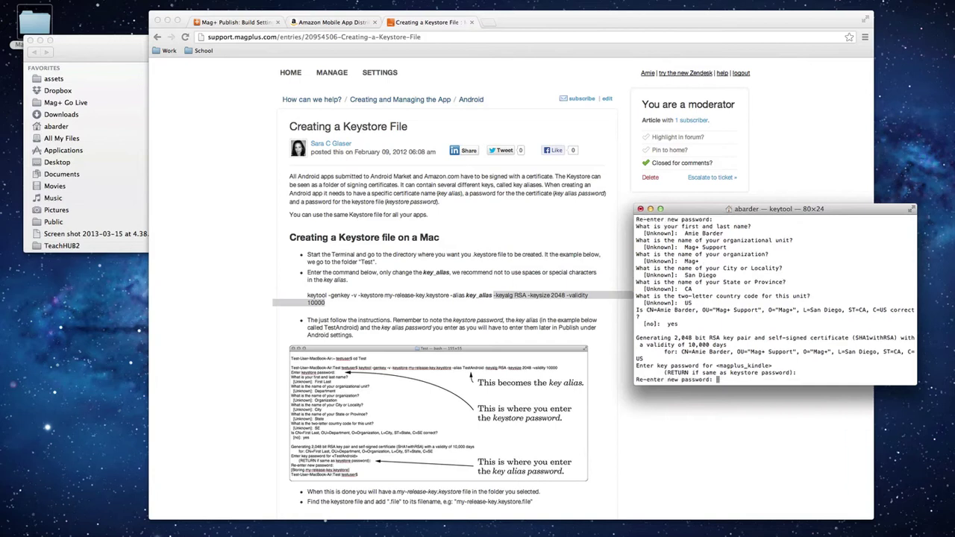
key("Return")
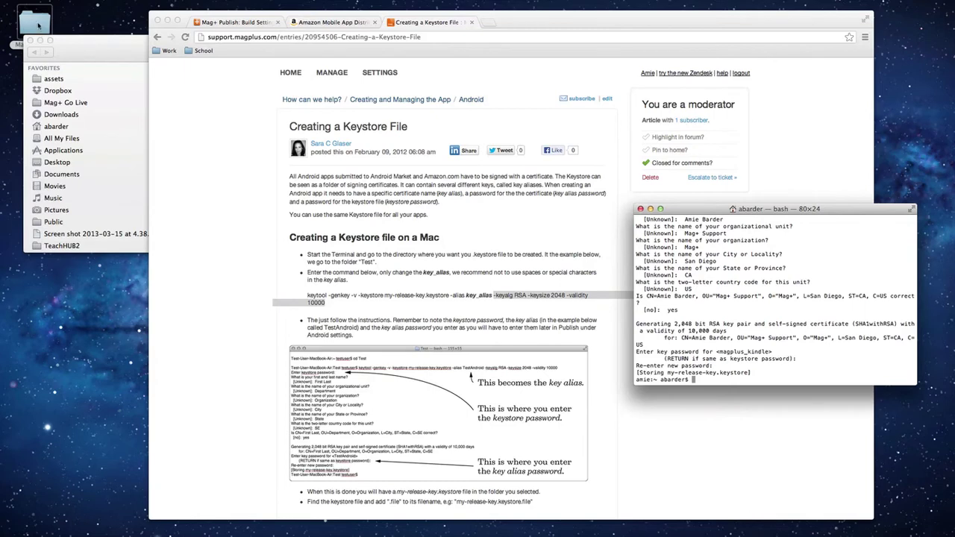
Move my-release-key.keystore from the home folder onto the Desktop
left_click(84, 57)
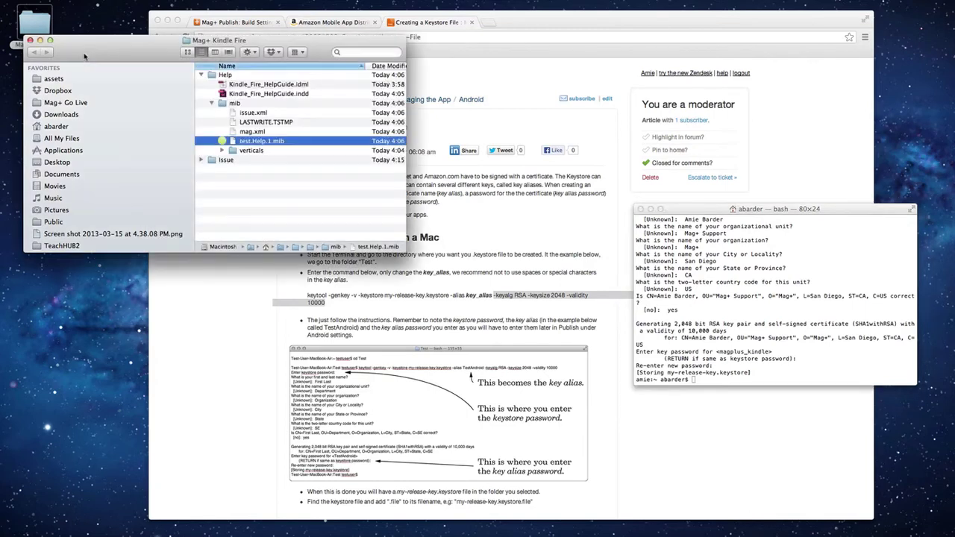
left_click(62, 127)
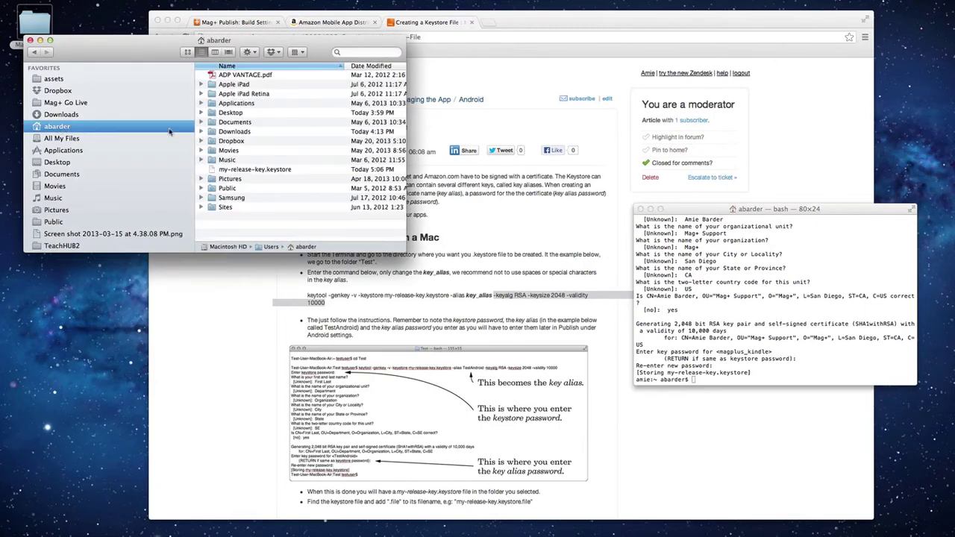
left_click(281, 171)
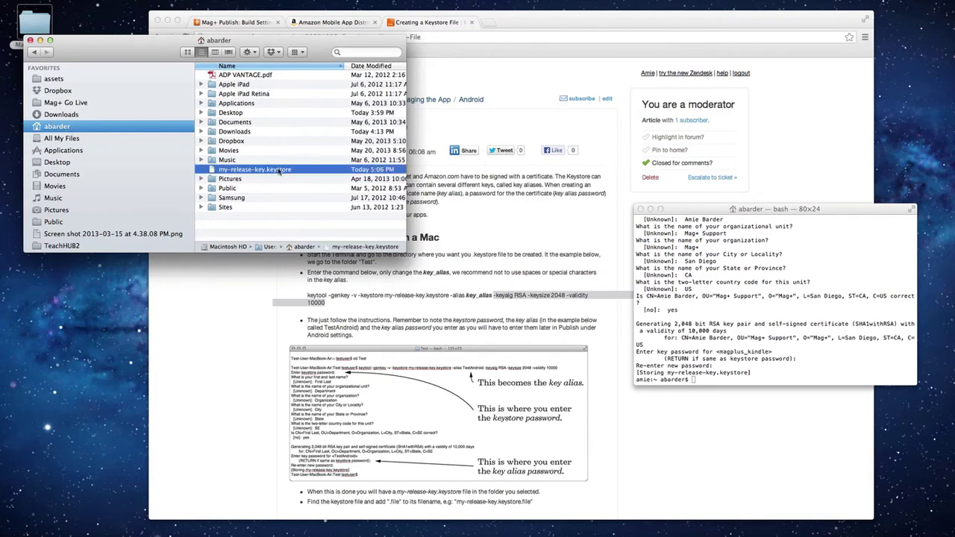
left_click_drag(282, 171, 38, 340)
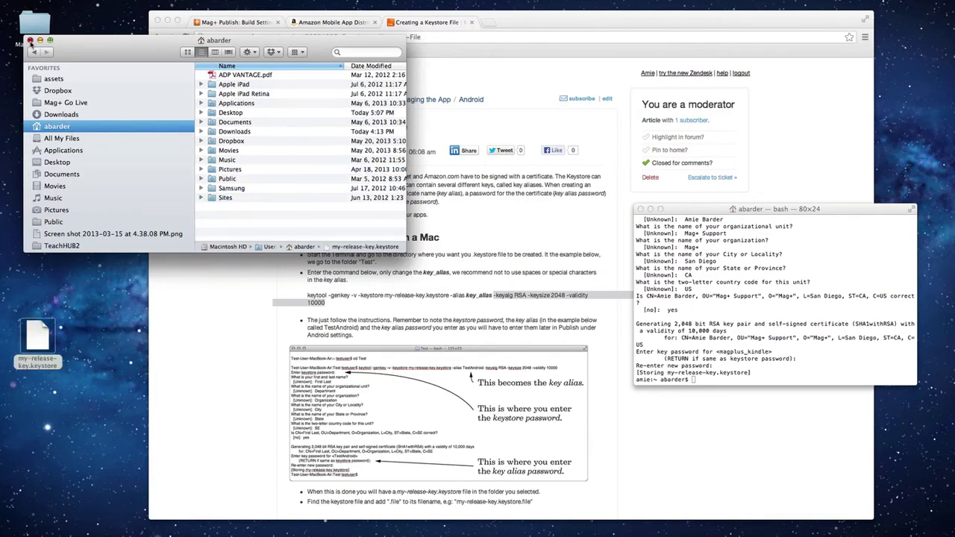
left_click(30, 41)
left_click_drag(38, 336, 79, 195)
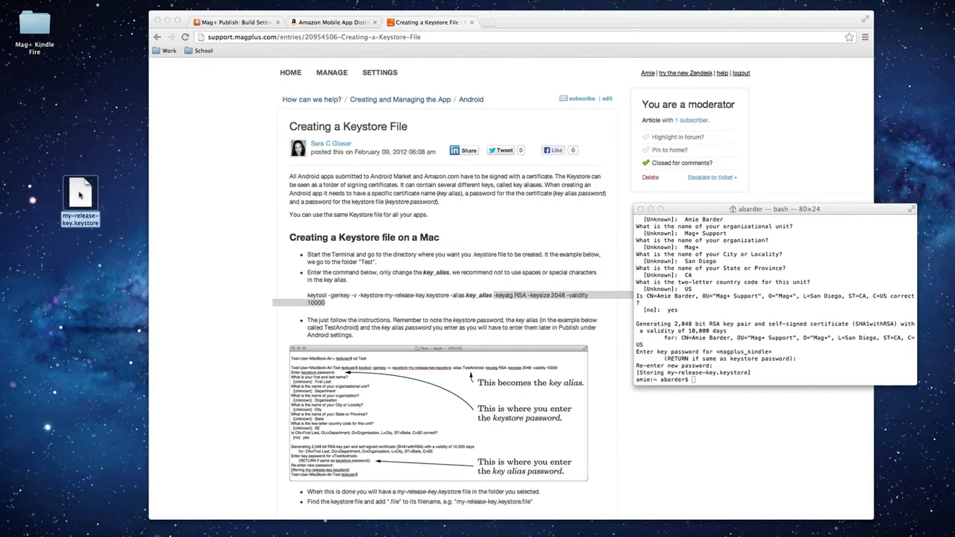
Rename it my-release-key.keystore.file, place it below the Mag+ Kindle Fire folder, and close Terminal
key("Return")
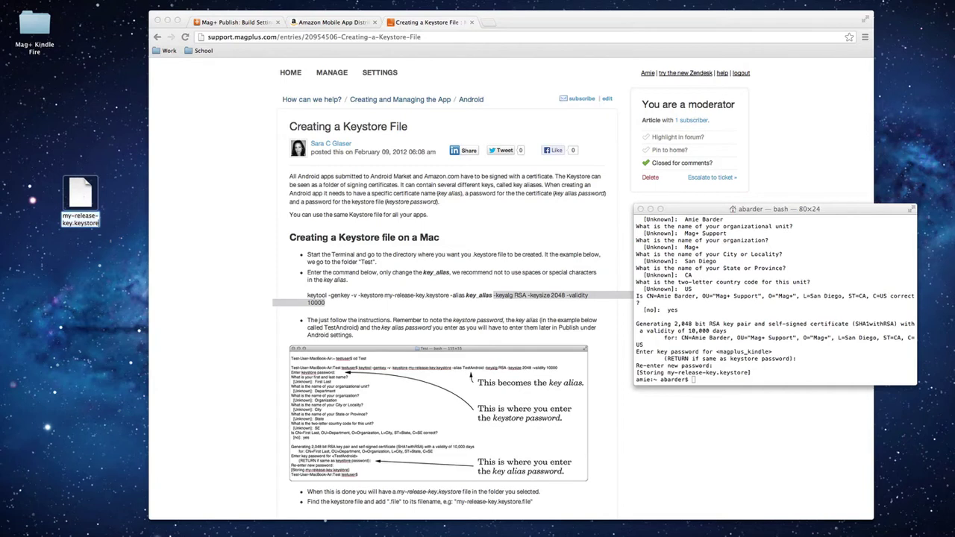
type(".file")
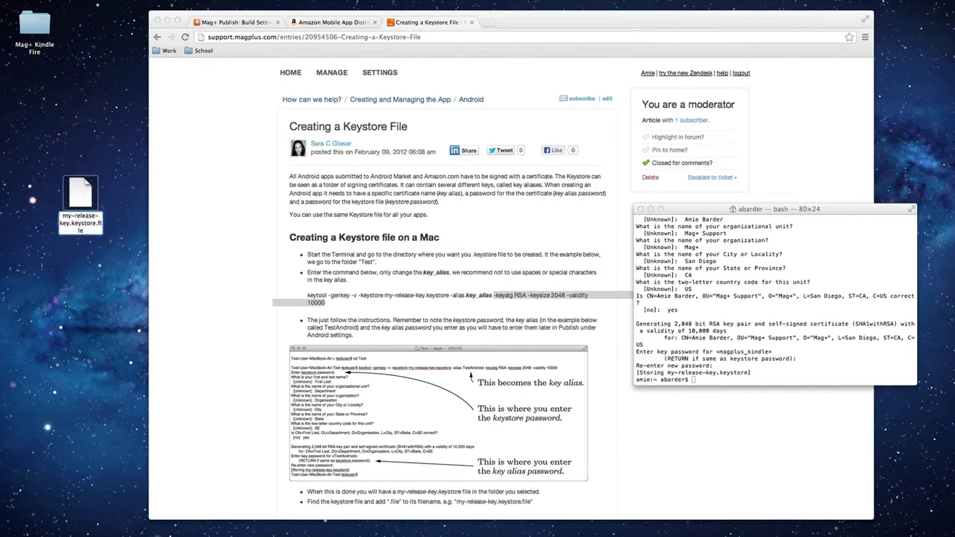
key("Return")
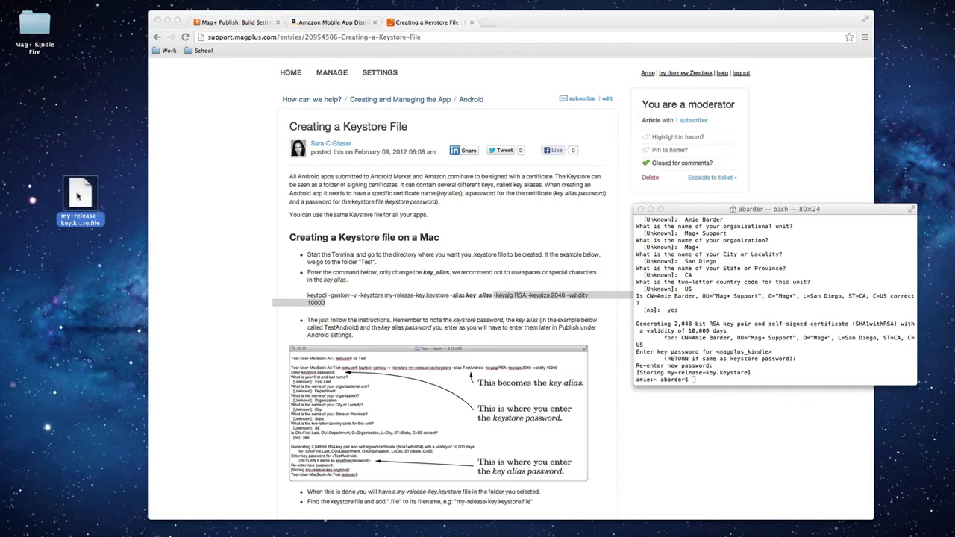
left_click_drag(78, 195, 34, 87)
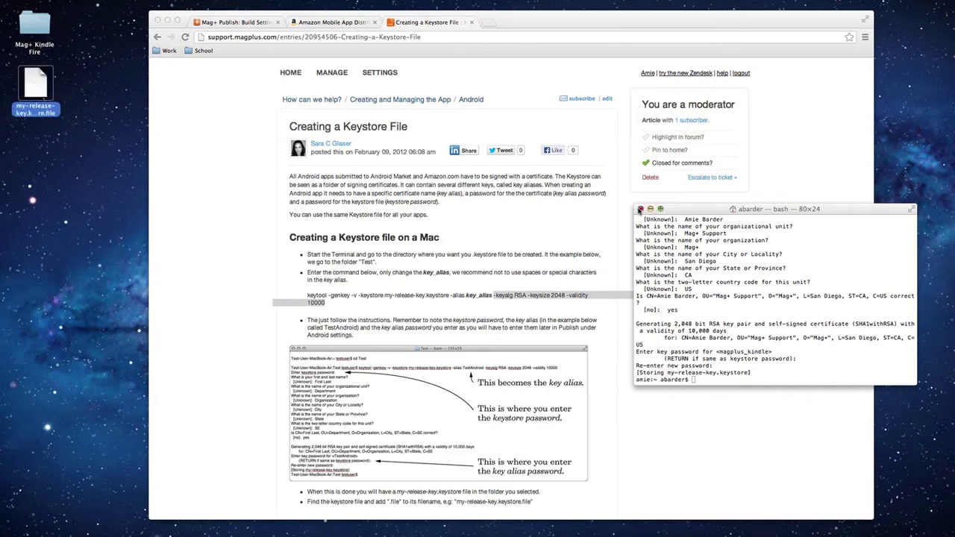
left_click(640, 209)
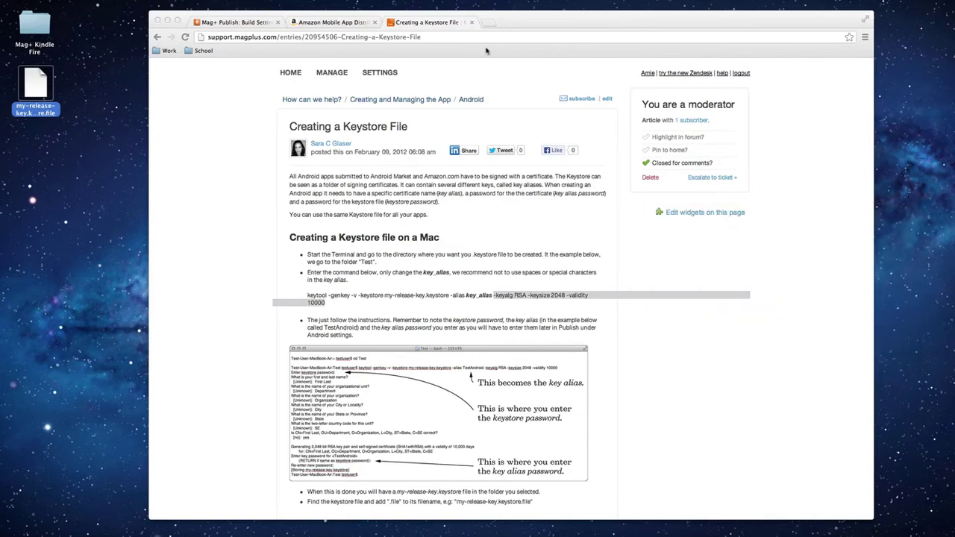
Close the help article; enter the key store password, key alias magplus_kindle and the key alias password
left_click(472, 23)
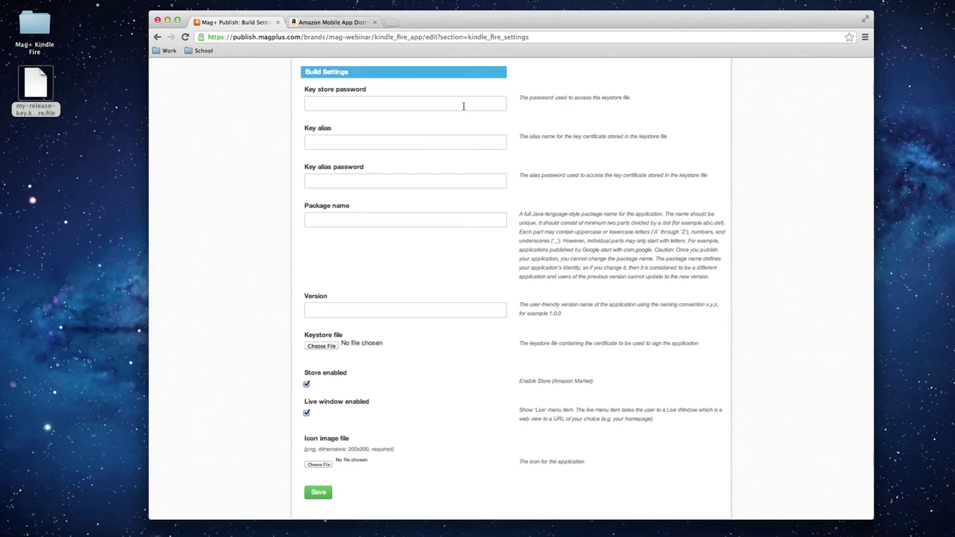
left_click(463, 105)
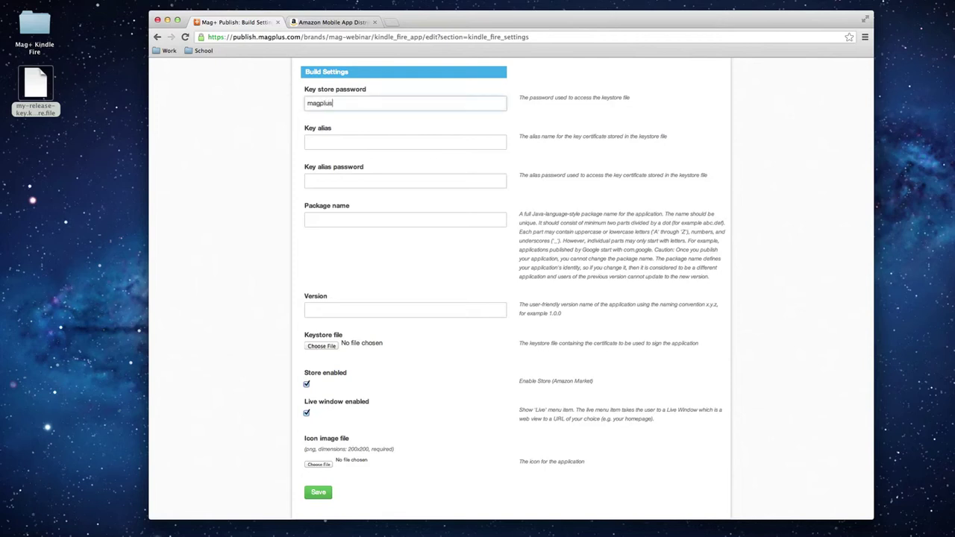
left_click(307, 142)
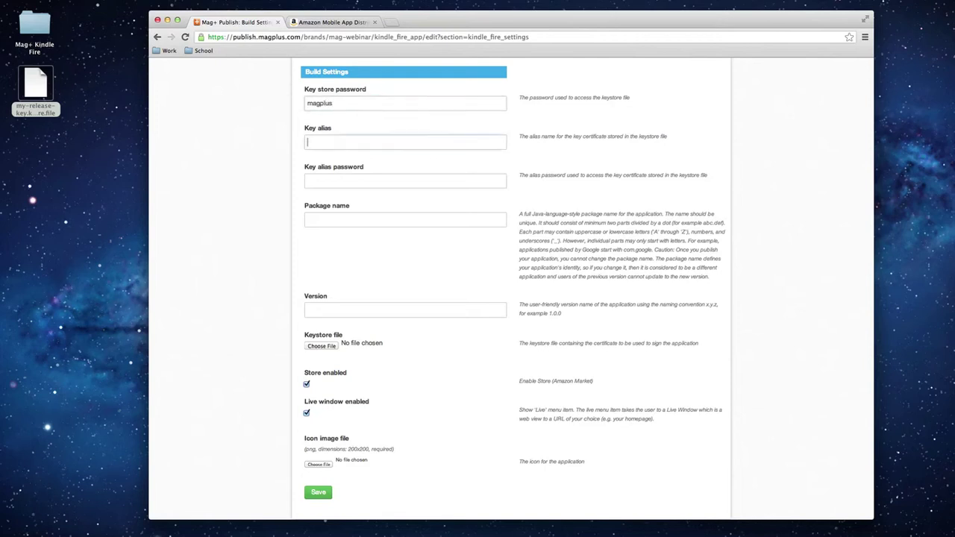
type("magplus_kindle")
left_click(381, 182)
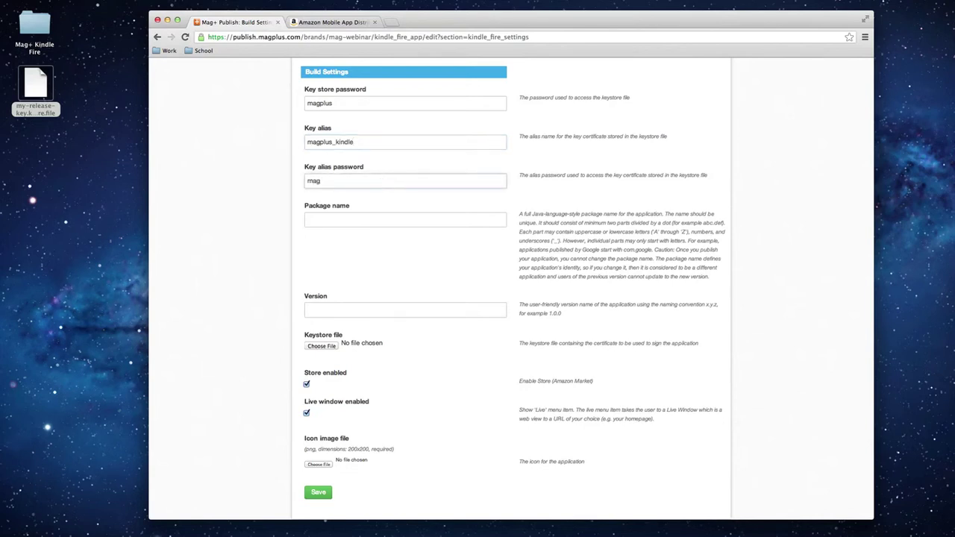
left_click_drag(341, 187, 299, 181)
left_click_drag(341, 106, 306, 105)
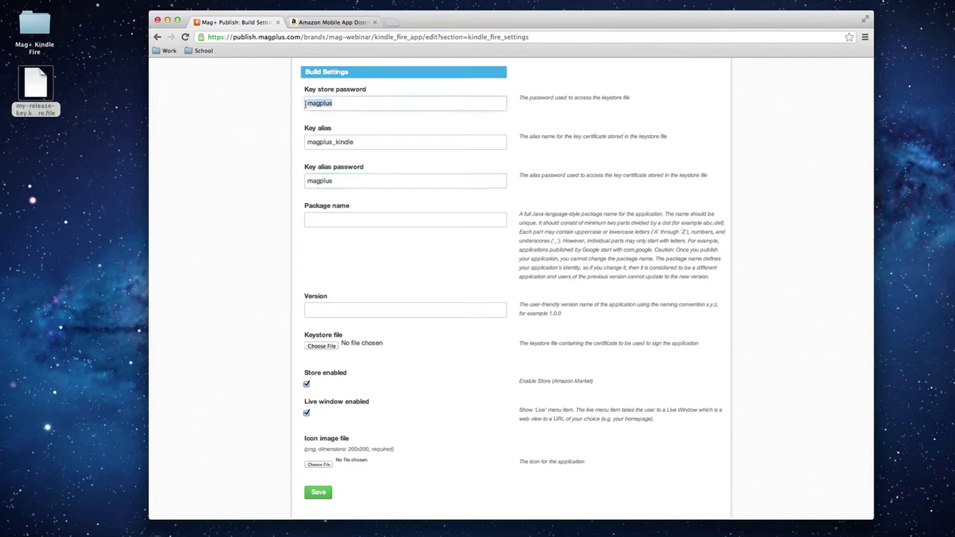
Set the package name to com.magplus.magpluskindle and the version to 1.0.0
left_click(317, 221)
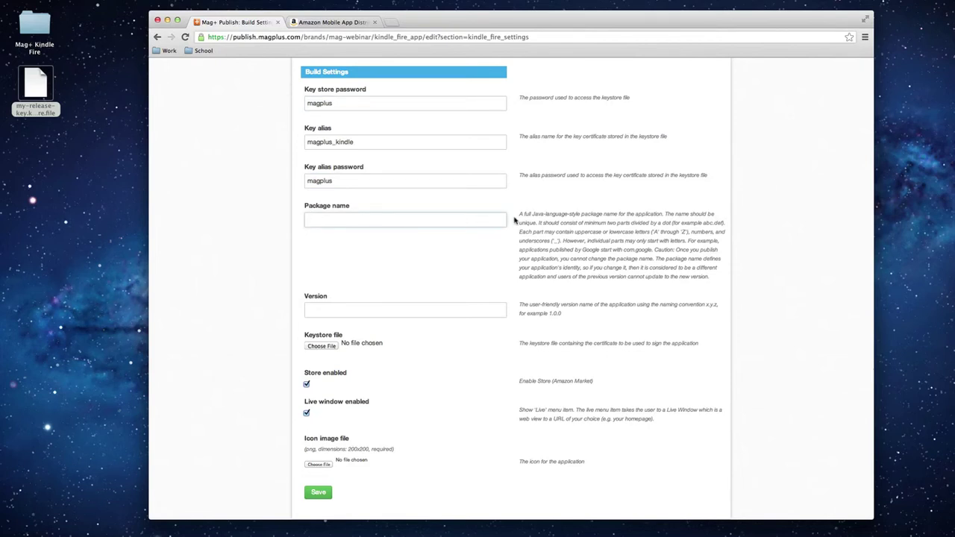
left_click_drag(519, 214, 709, 278)
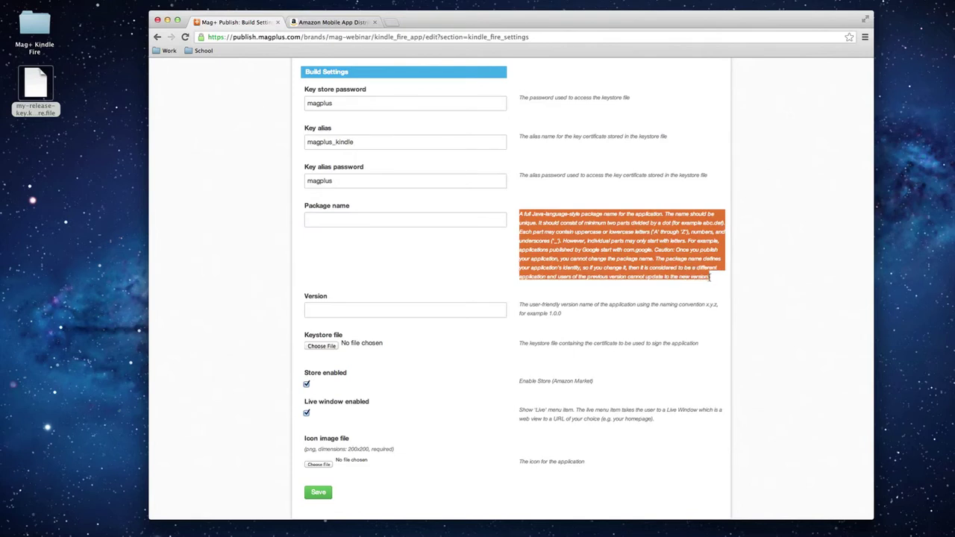
left_click(445, 220)
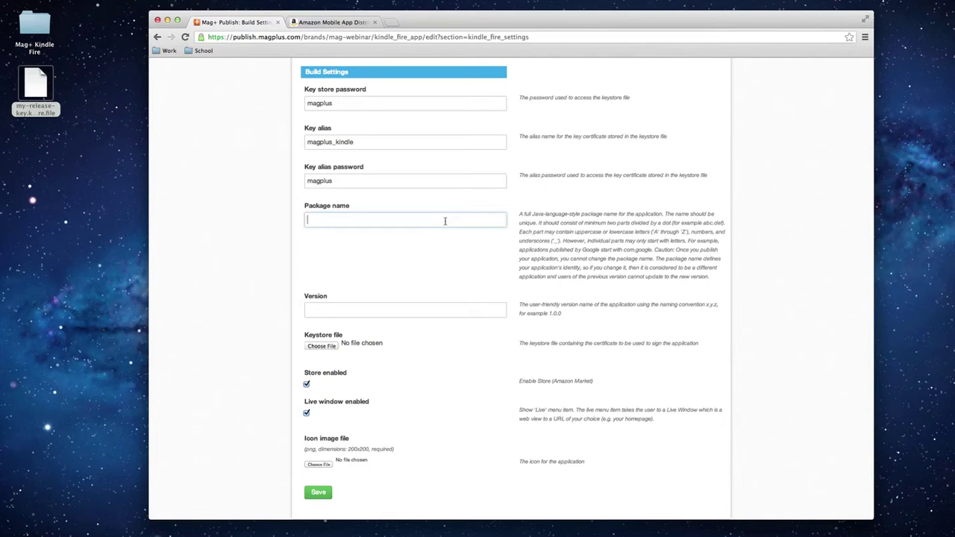
type("com")
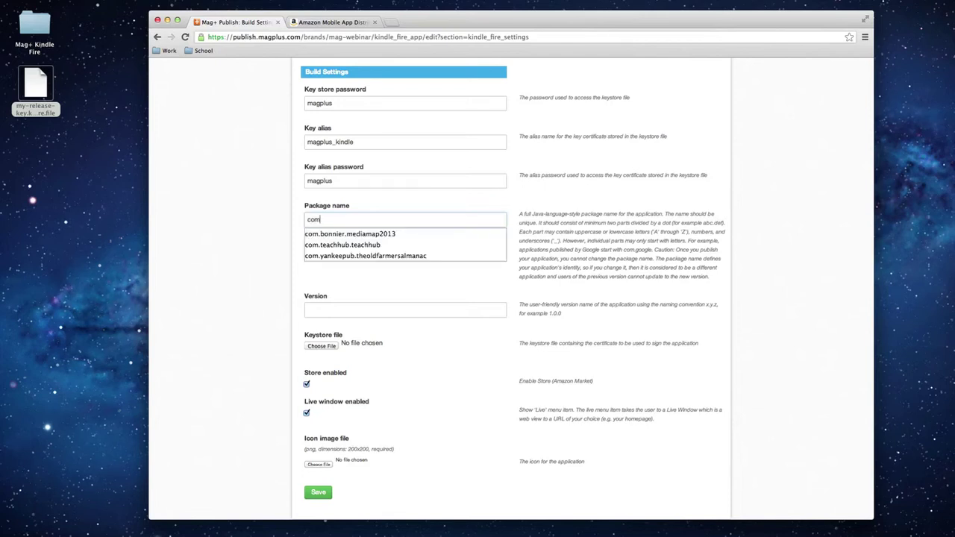
type(".magplus")
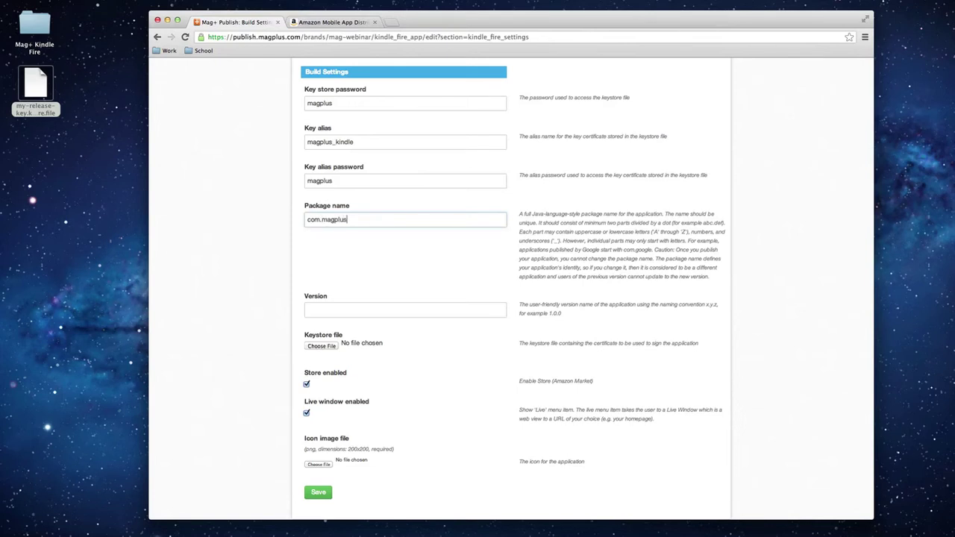
type(".magpluskindle")
scroll(271, 301, "down", 3)
left_click(334, 257)
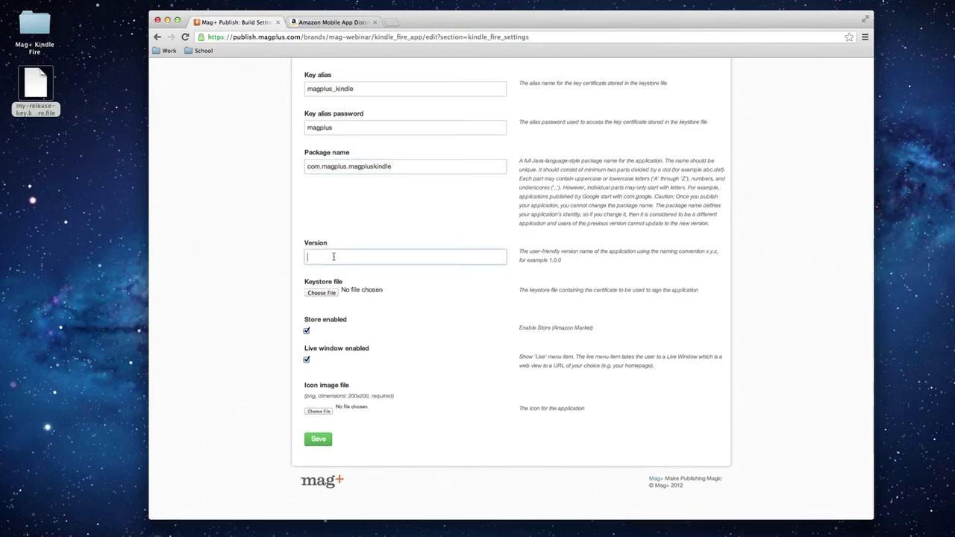
type("1.0.0")
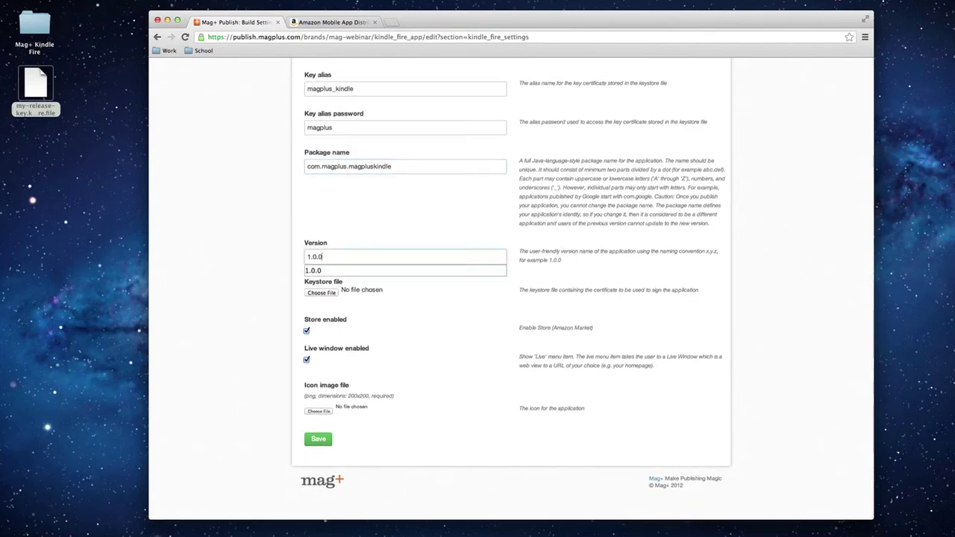
key("Down")
key("Return")
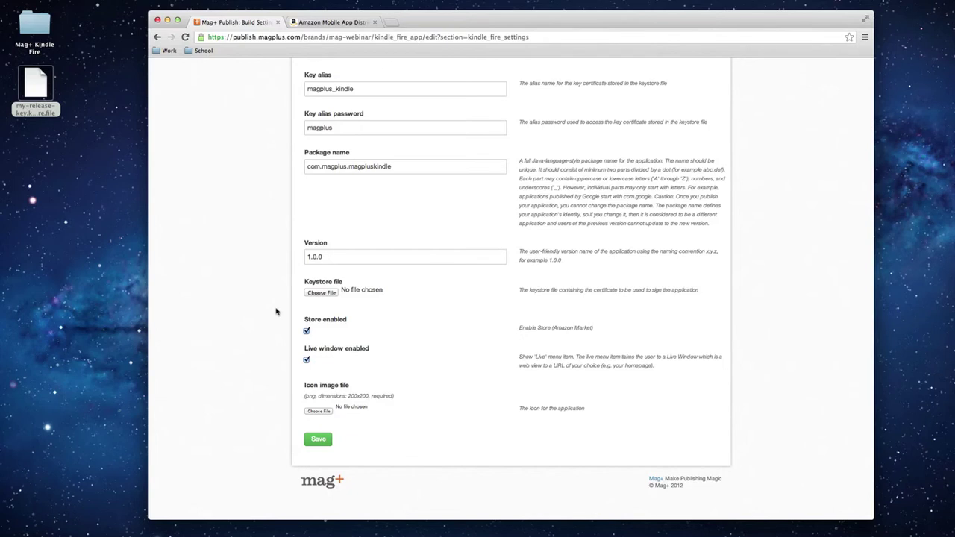
scroll(276, 312, "down", 1)
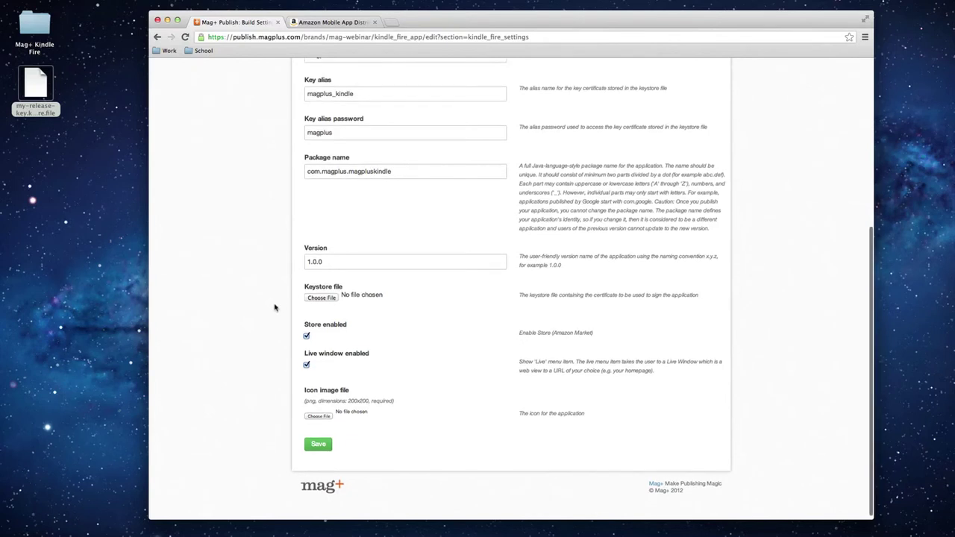
Attach my-release-key.keystore.file from the Desktop as the Keystore file
left_click(321, 298)
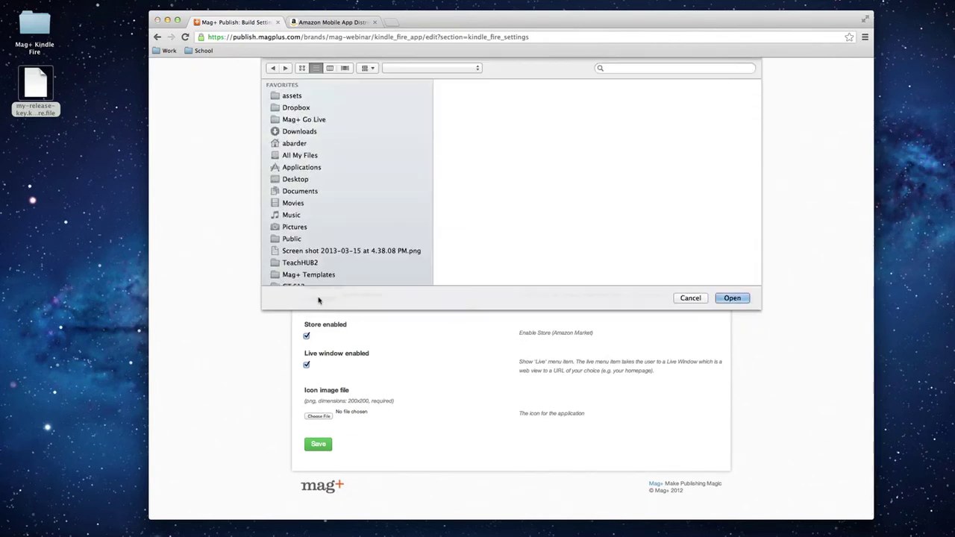
left_click(295, 180)
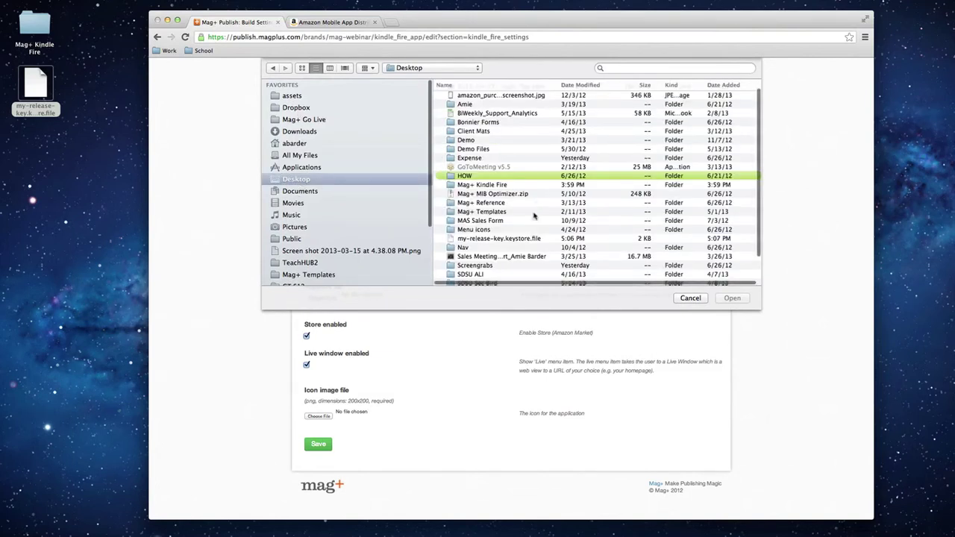
left_click(521, 241)
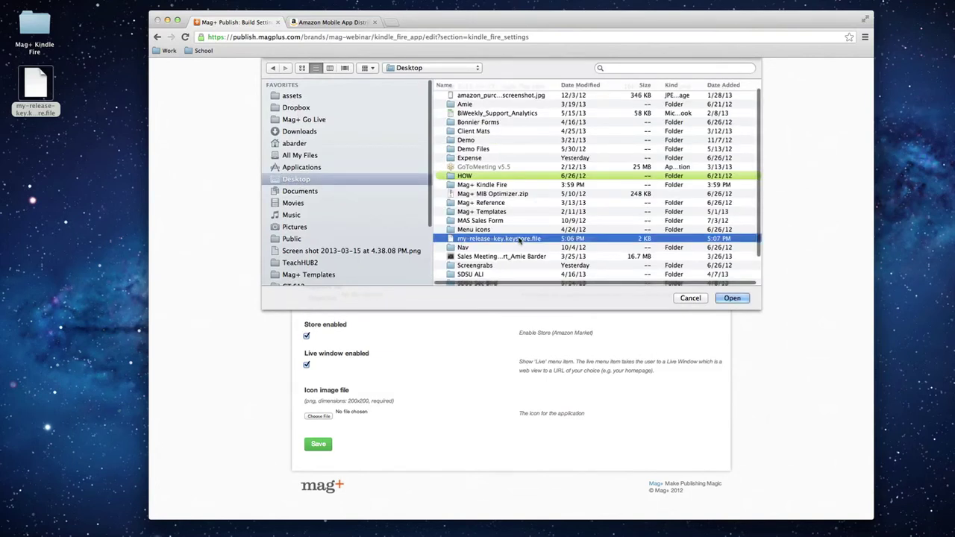
left_click(732, 297)
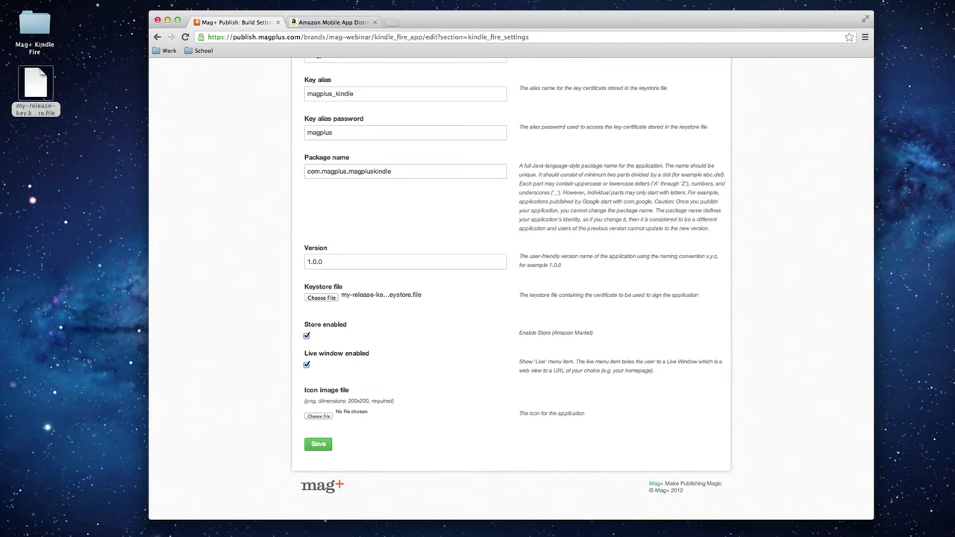
Attach Icon.png from the Mag+ Kindle Fire folder as the Icon image file
left_click(35, 26)
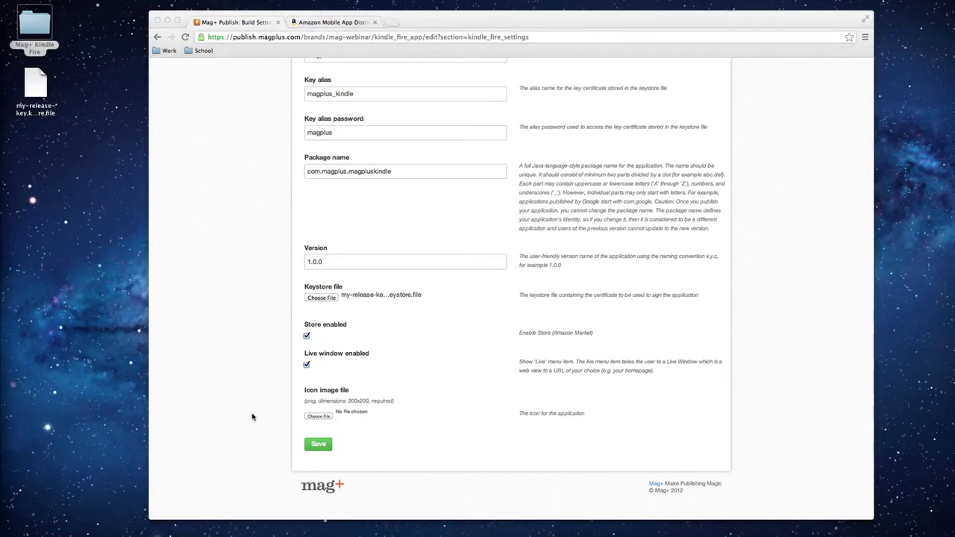
left_click(323, 418)
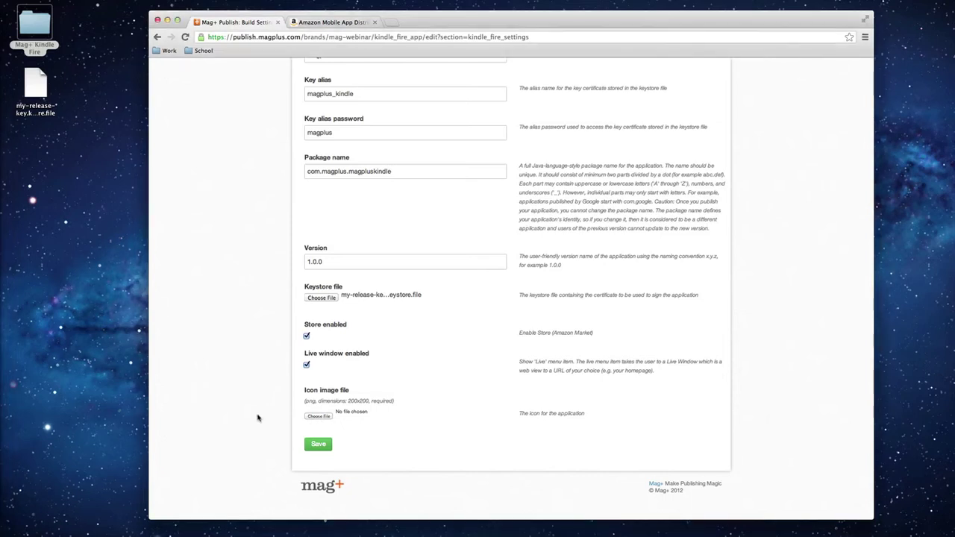
left_click(317, 417)
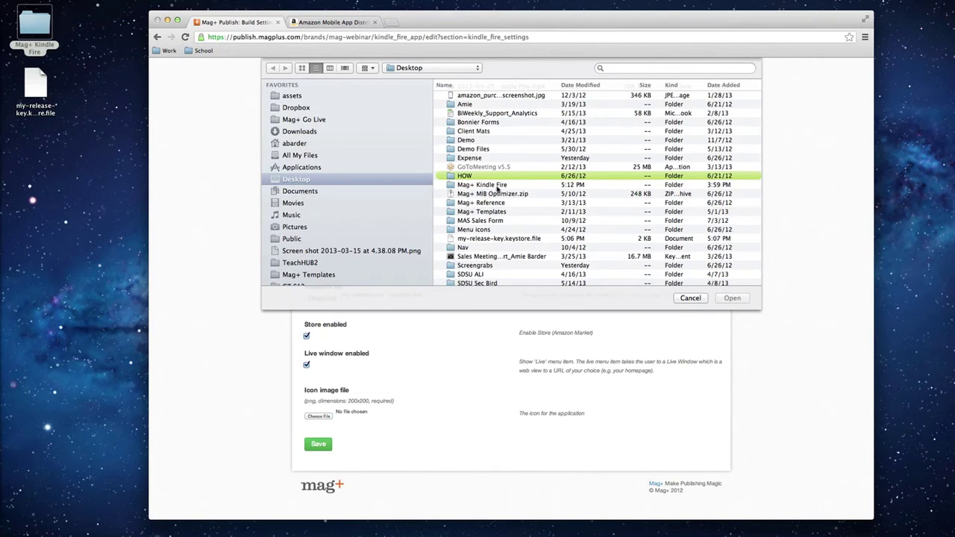
double_click(497, 186)
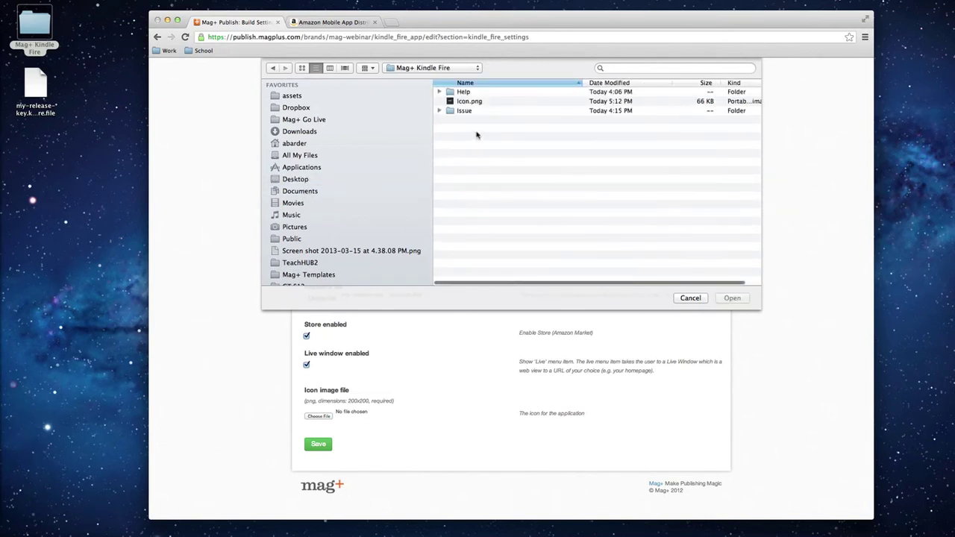
left_click(479, 105)
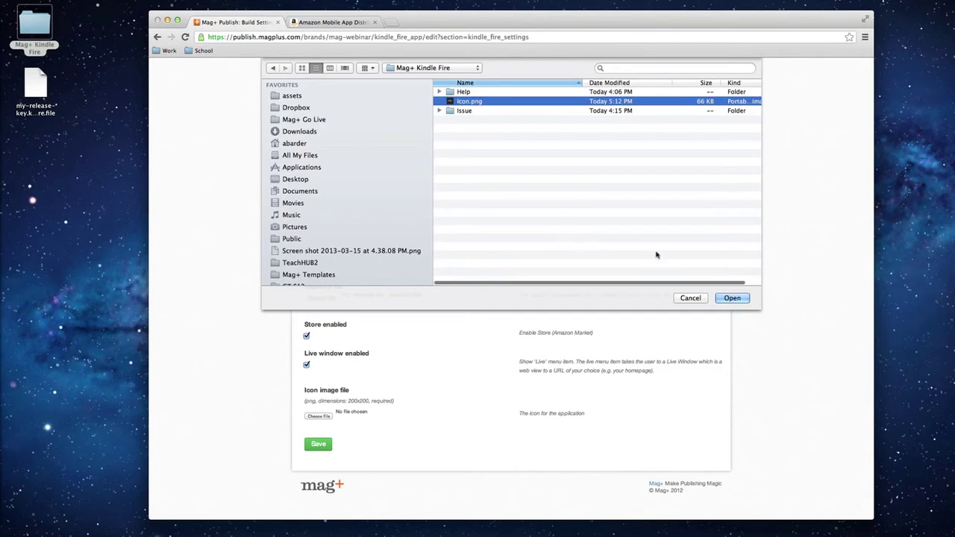
left_click(724, 298)
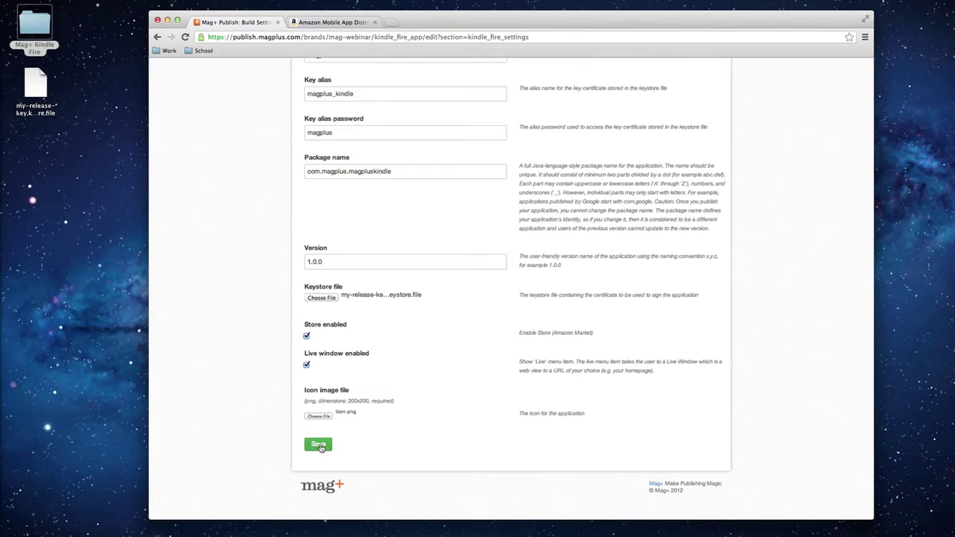
Save the Kindle Fire build settings and confirm Build Settings now reads Complete
left_click(318, 446)
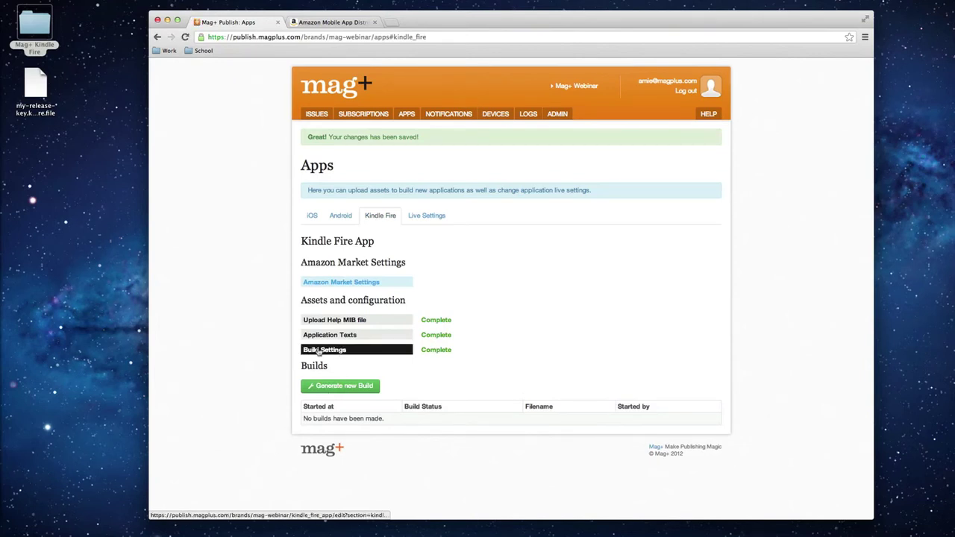
left_click_drag(454, 350, 426, 356)
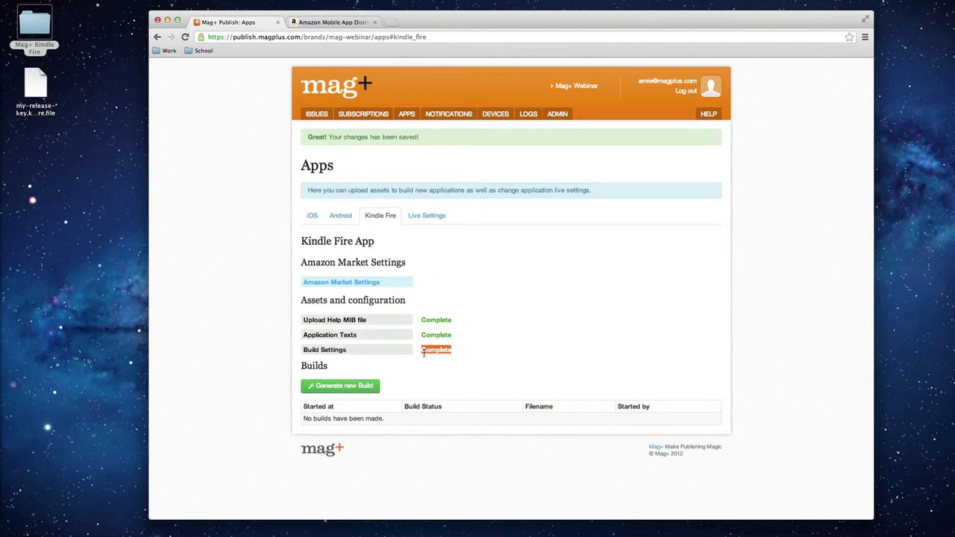
left_click(473, 352)
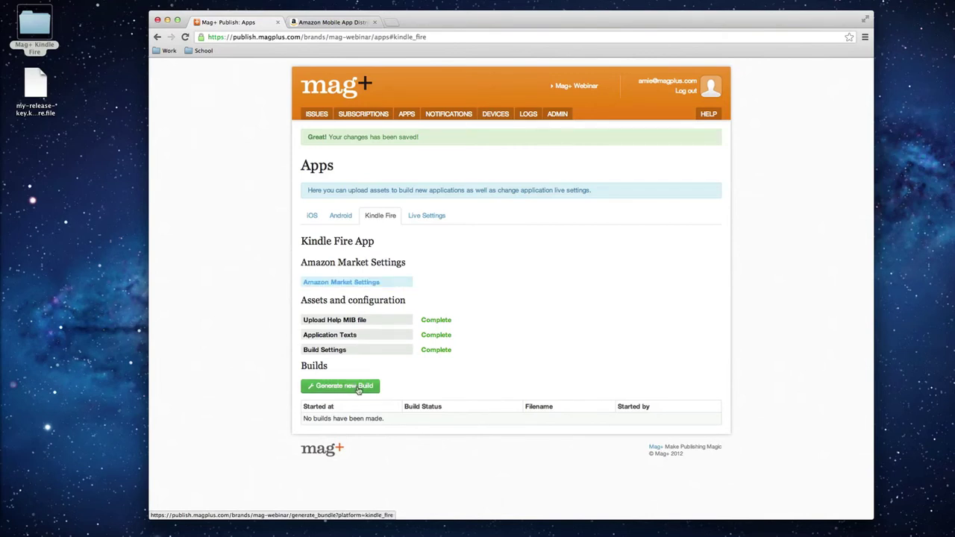
left_click(349, 393)
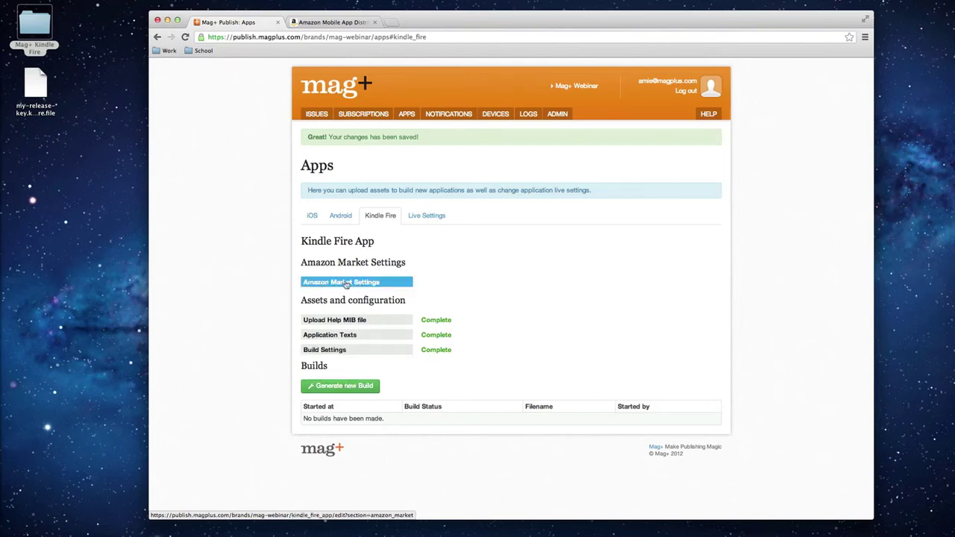
Open Amazon Market Settings, then switch to the Amazon console's Mag+ Reviewer General Information page
left_click(347, 284)
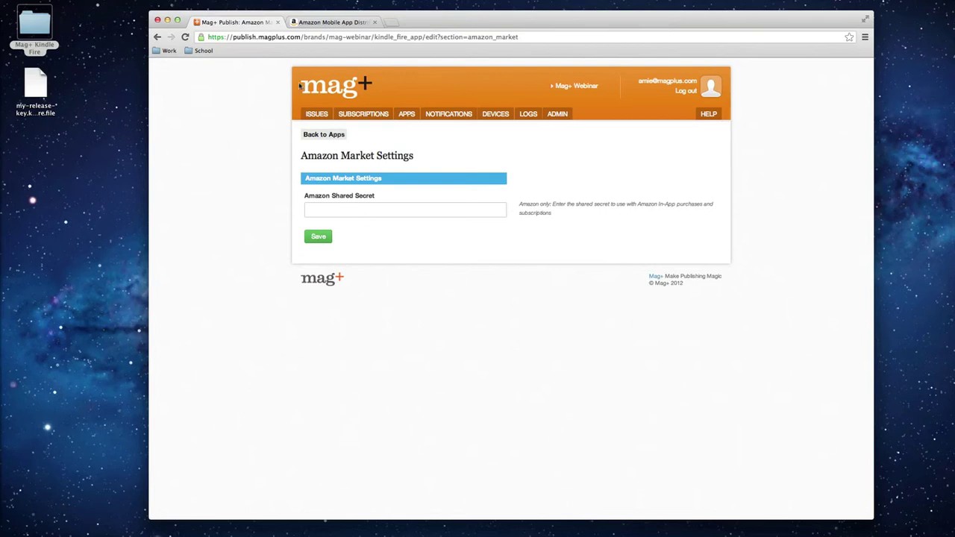
left_click(352, 23)
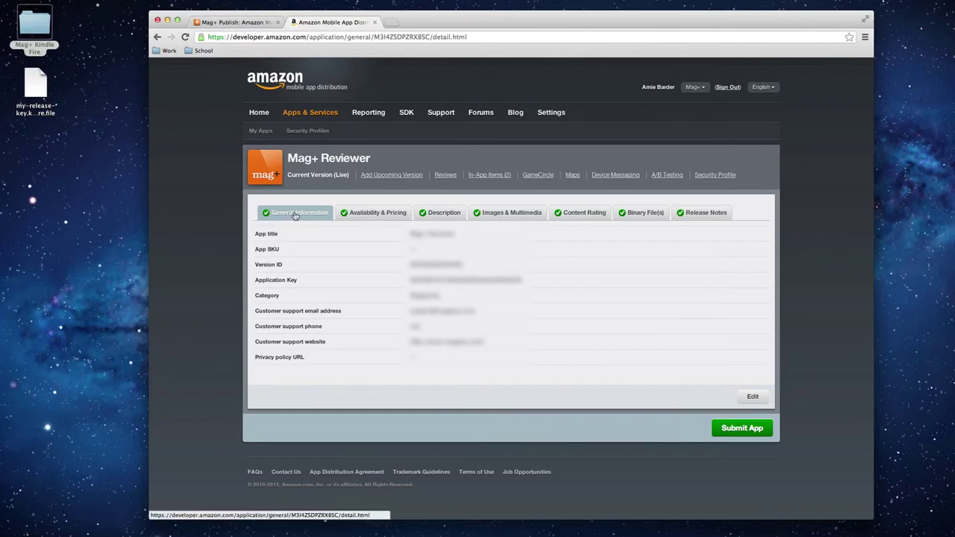
Select Mag+ Reviewer's Application Key value for copying and return to the Mag+ Publish tab
left_click_drag(411, 234, 459, 234)
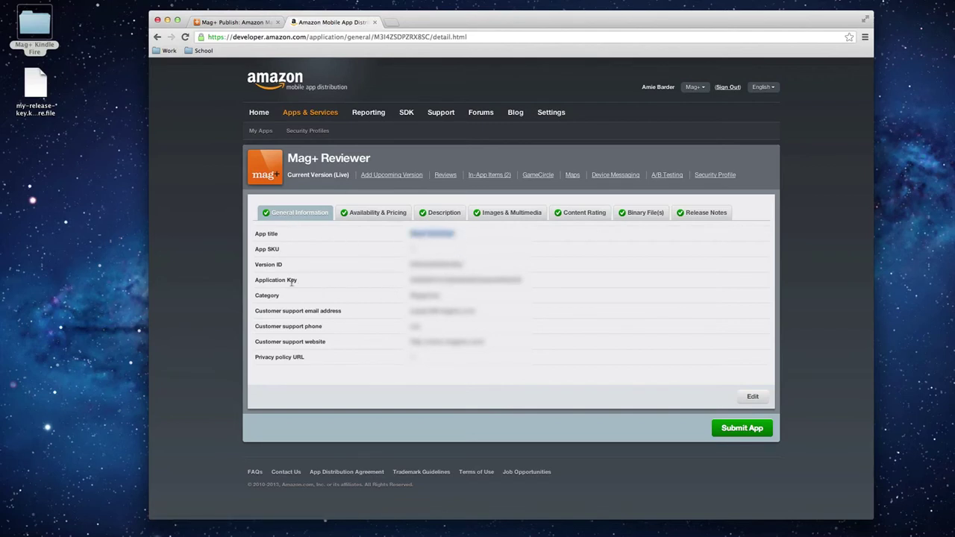
left_click_drag(256, 280, 300, 282)
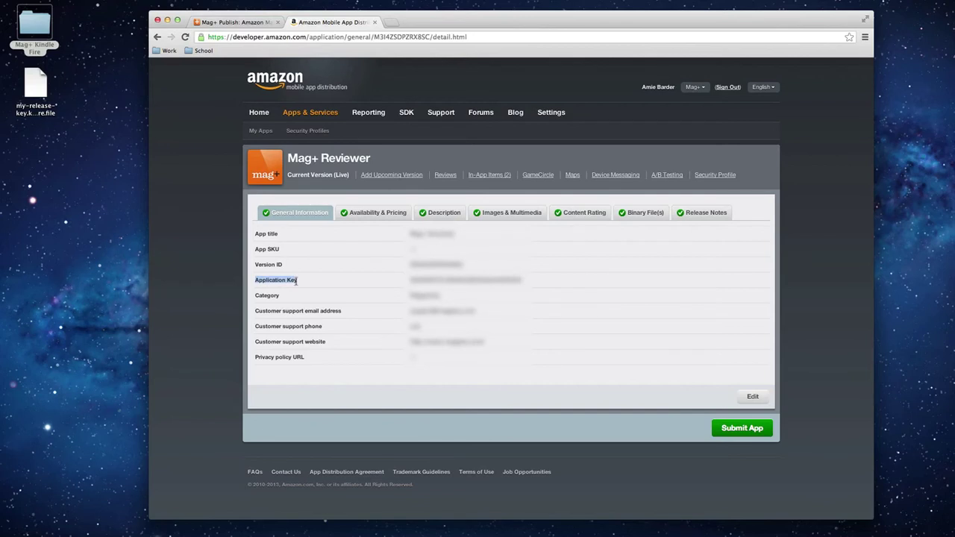
left_click_drag(411, 280, 522, 281)
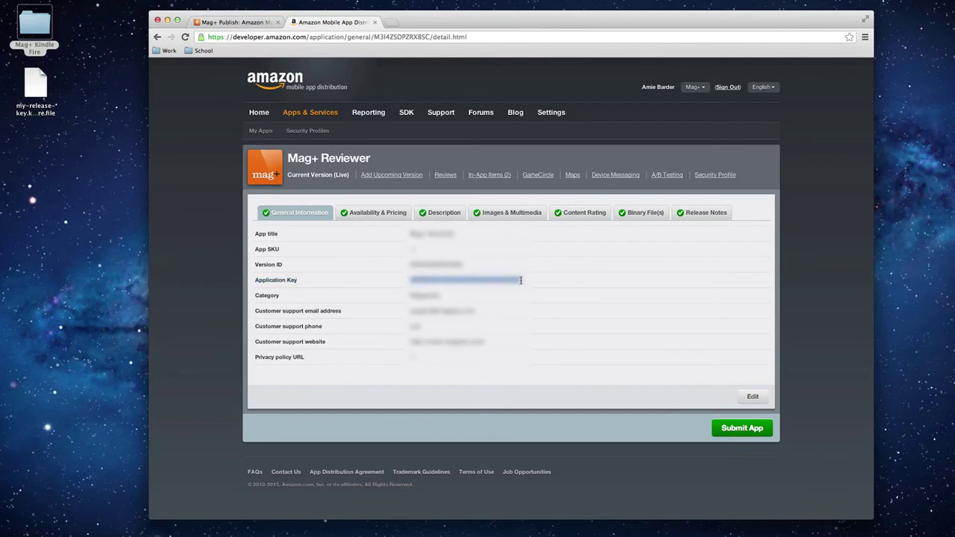
left_click(235, 21)
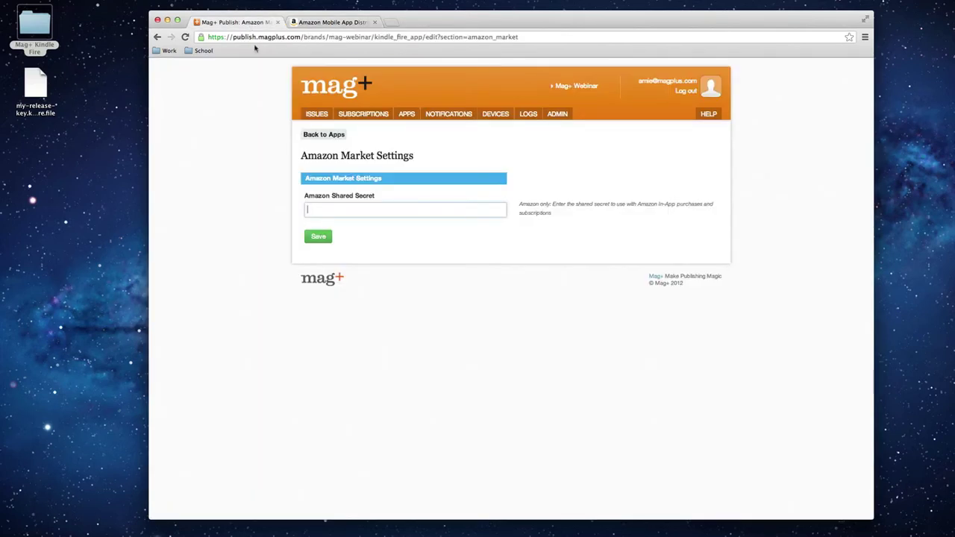
Paste the Application Key into the Amazon Shared Secret field and save it
left_click(351, 215)
key("super+v")
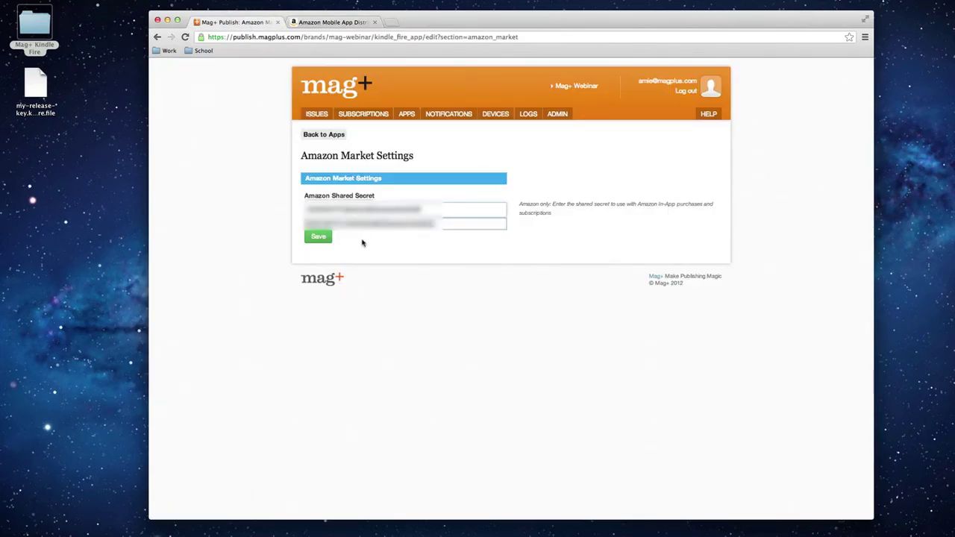
left_click(363, 243)
left_click(318, 237)
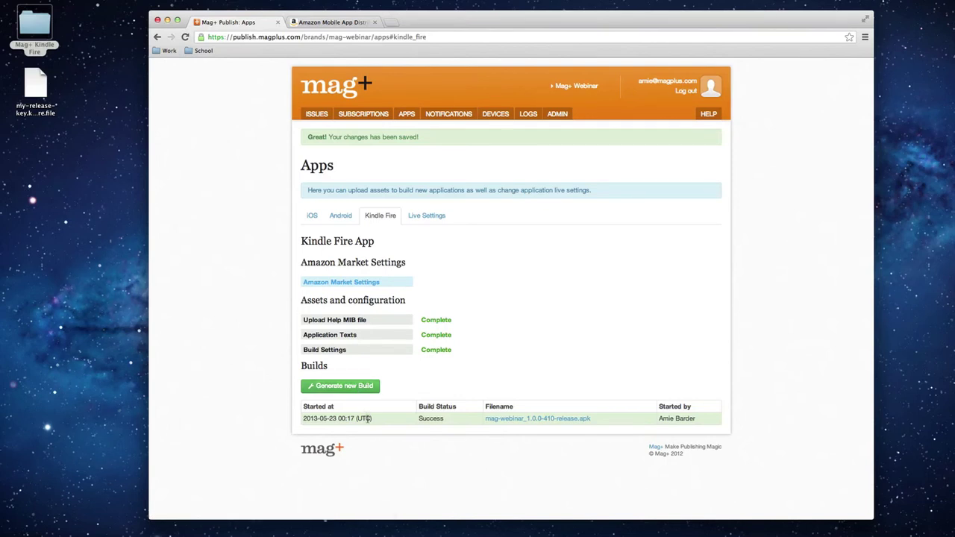
Generate a new Kindle Fire build and confirm it is listed with status Started
left_click(370, 386)
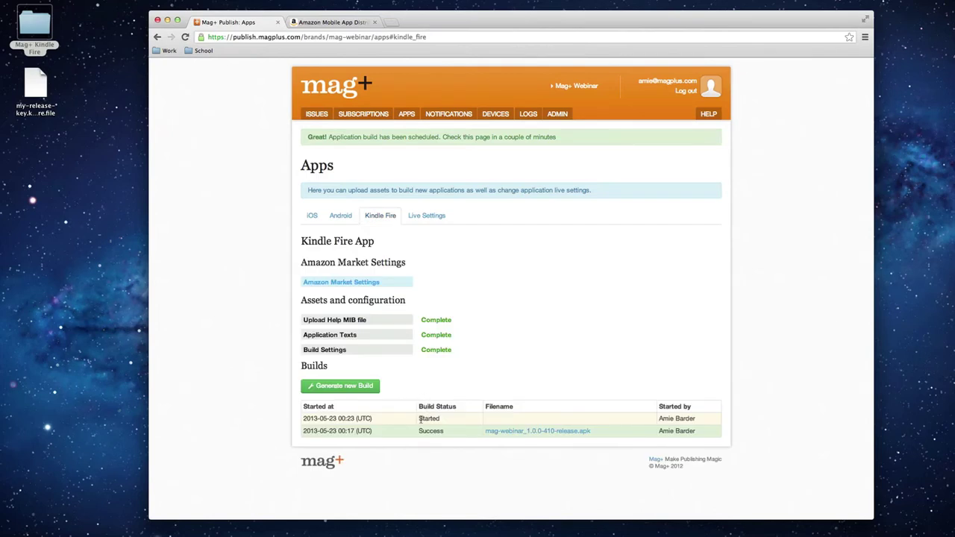
left_click_drag(419, 419, 442, 419)
left_click(505, 388)
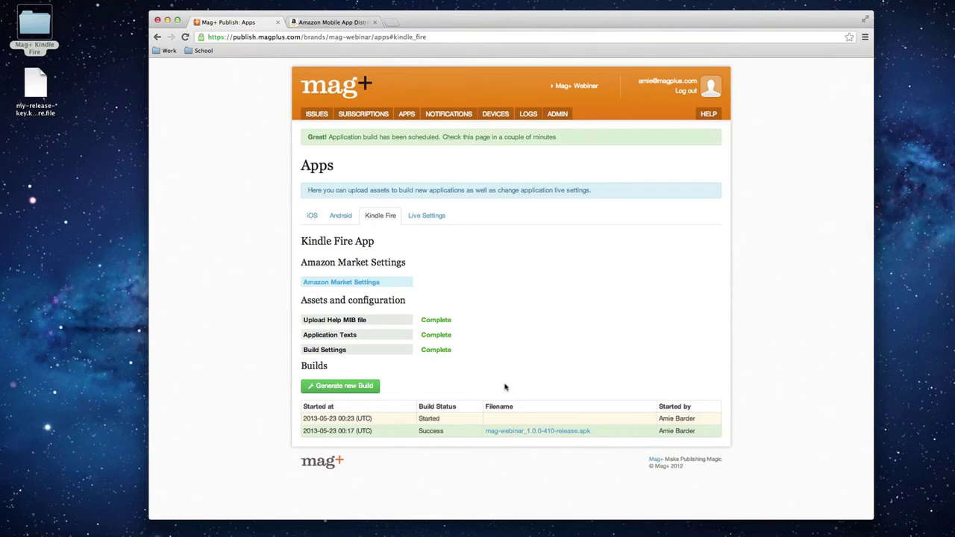
Review Mag+ Reviewer's General Information: category and customer support email, phone and website
left_click(343, 23)
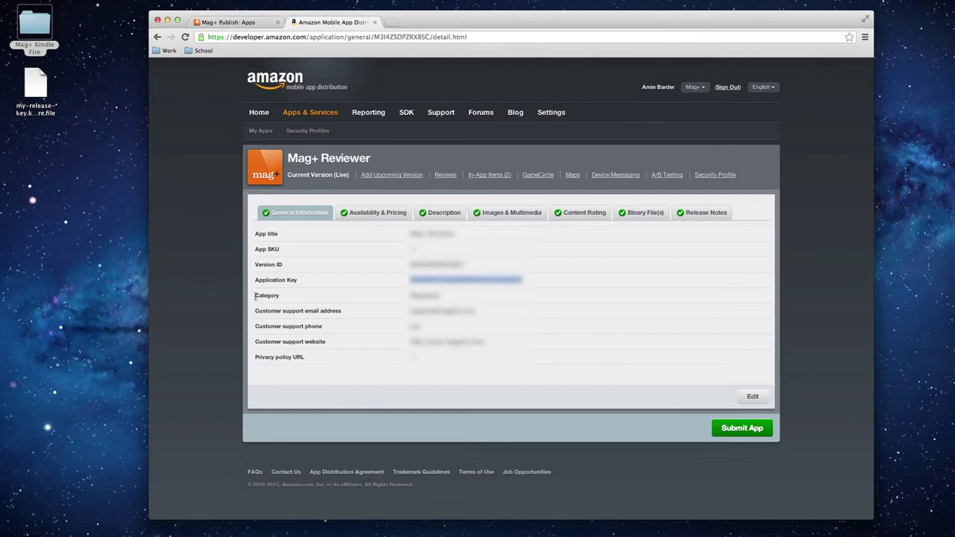
left_click_drag(255, 295, 280, 295)
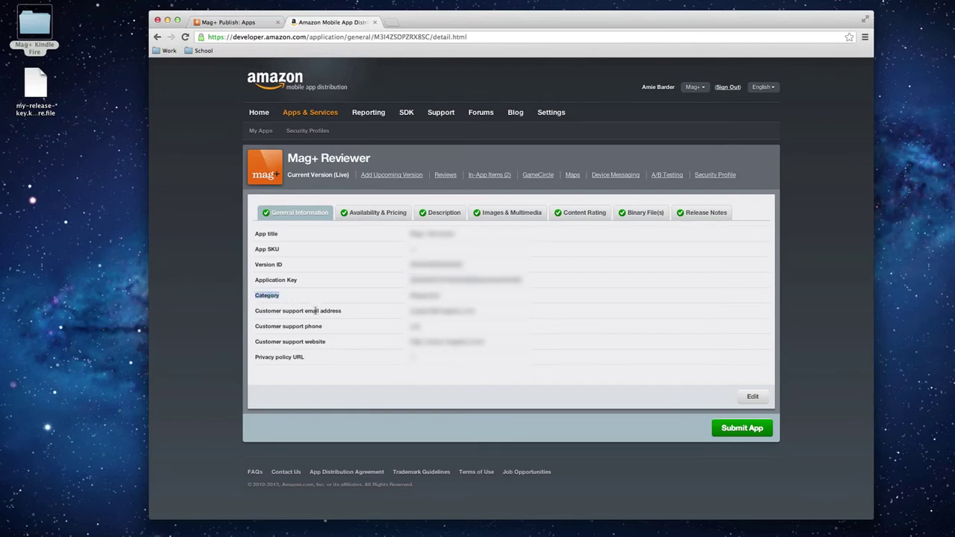
left_click_drag(256, 312, 341, 312)
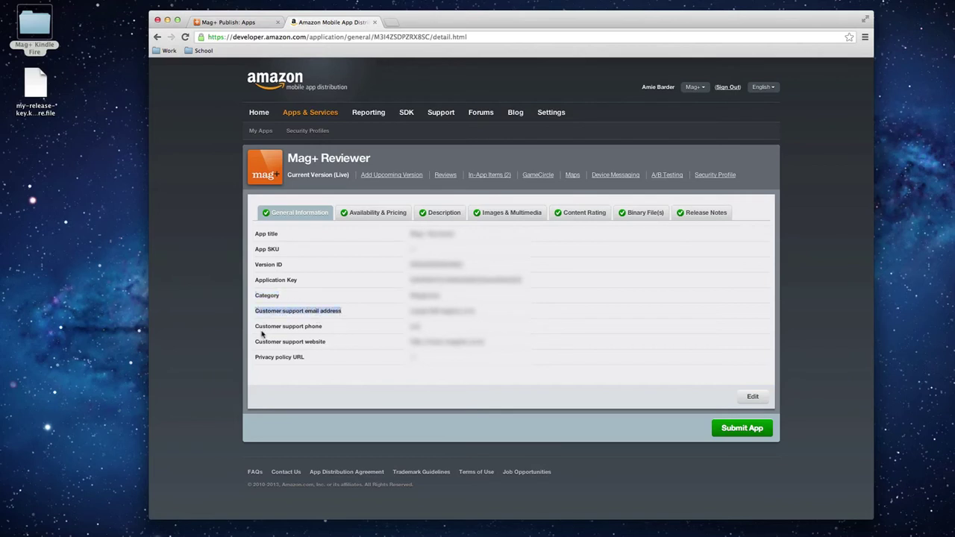
left_click_drag(255, 328, 324, 327)
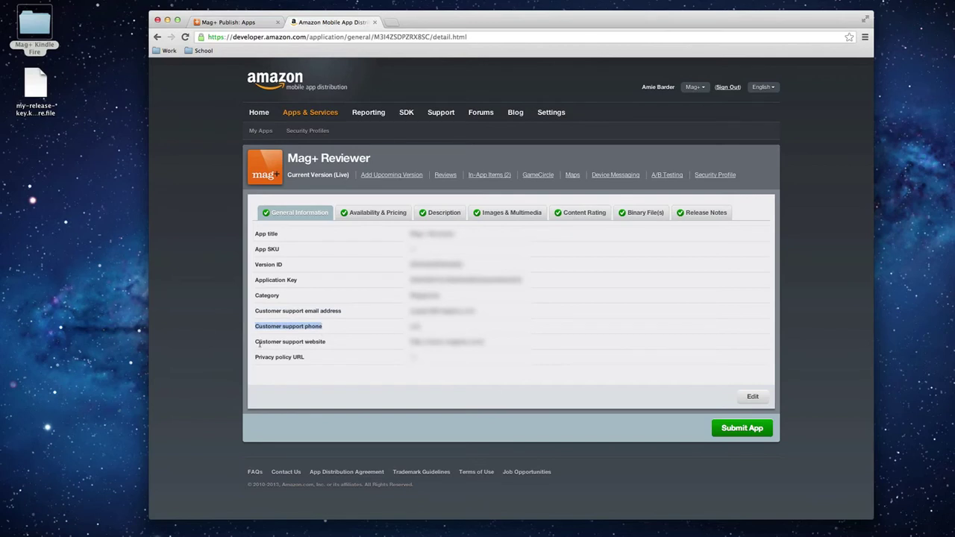
left_click_drag(256, 342, 325, 341)
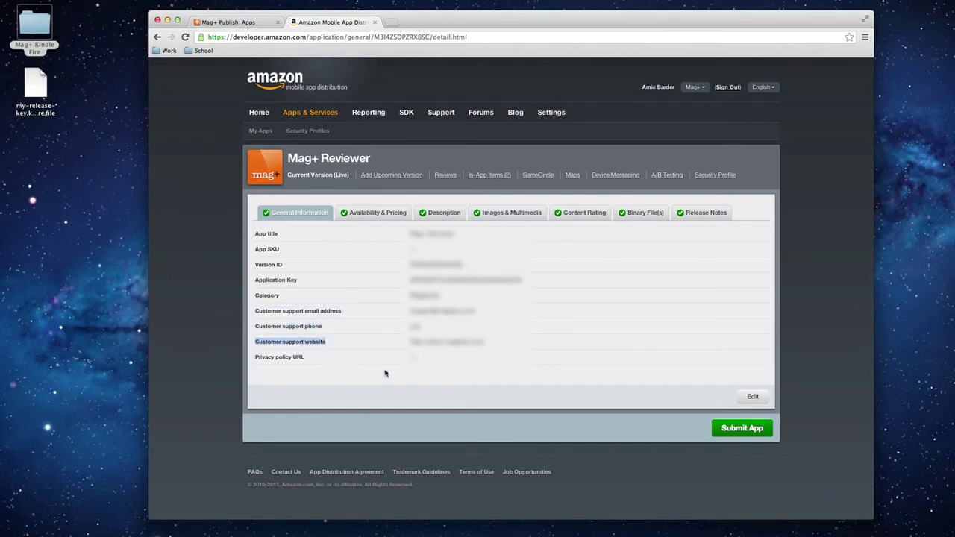
Check Availability & Pricing, then review the short and long descriptions, keywords and feature bullets
left_click(374, 215)
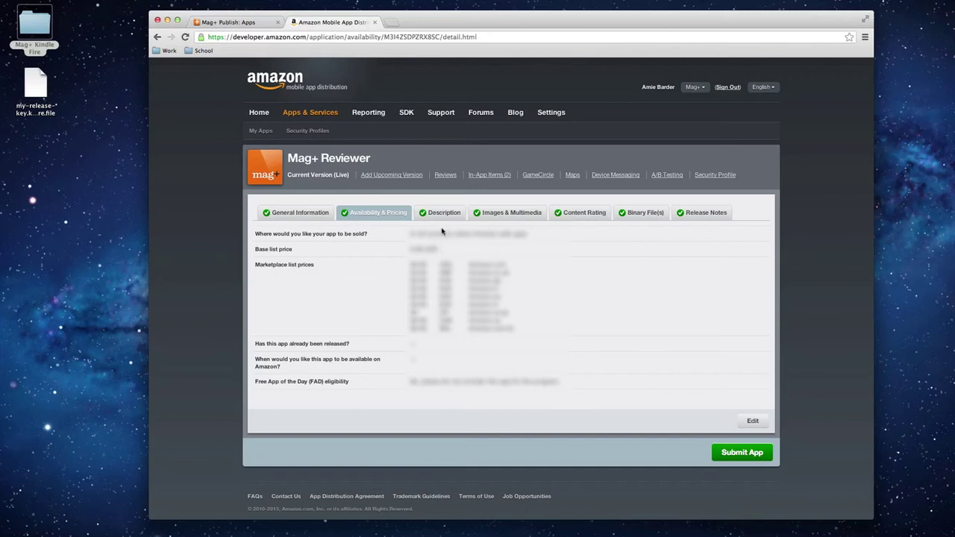
left_click(544, 265)
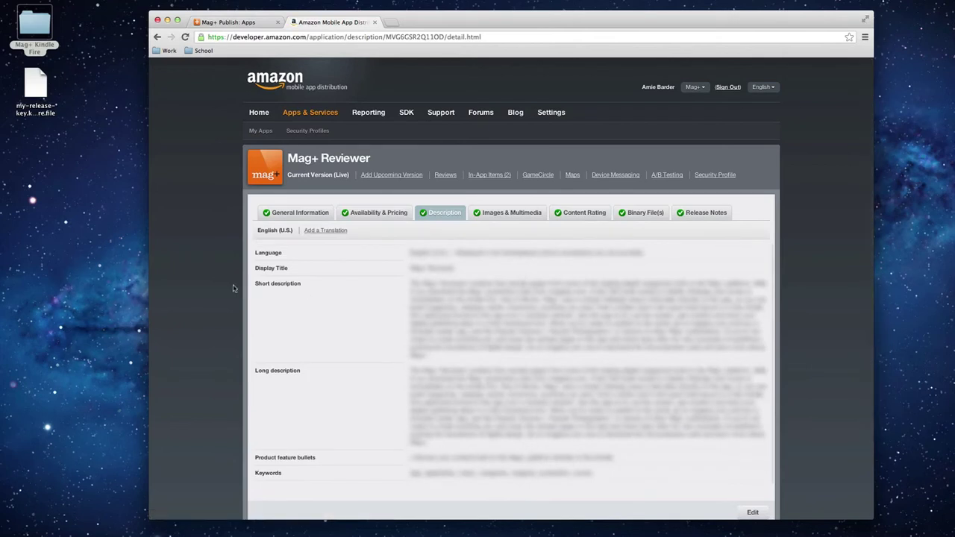
left_click_drag(255, 284, 300, 285)
left_click_drag(255, 370, 304, 371)
scroll(235, 407, "down", 2)
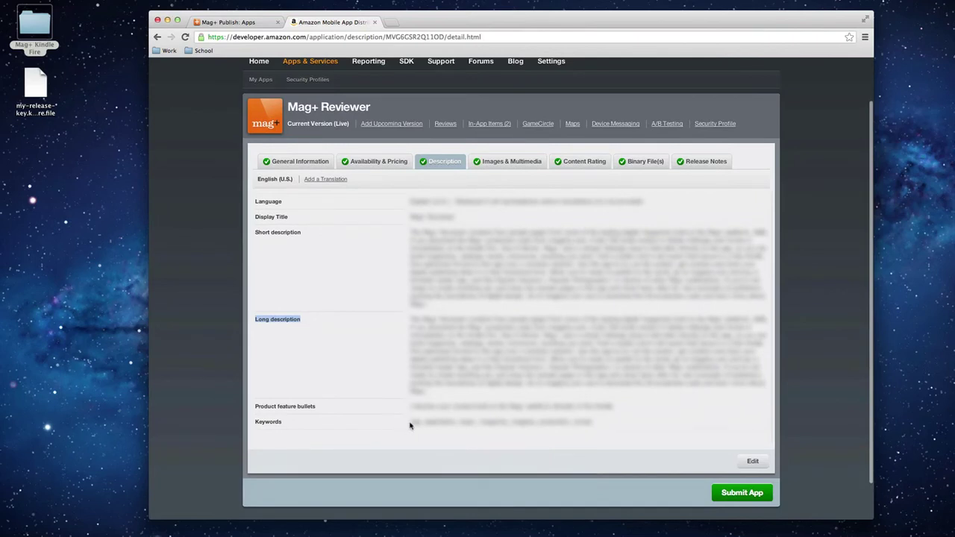
left_click_drag(409, 423, 593, 423)
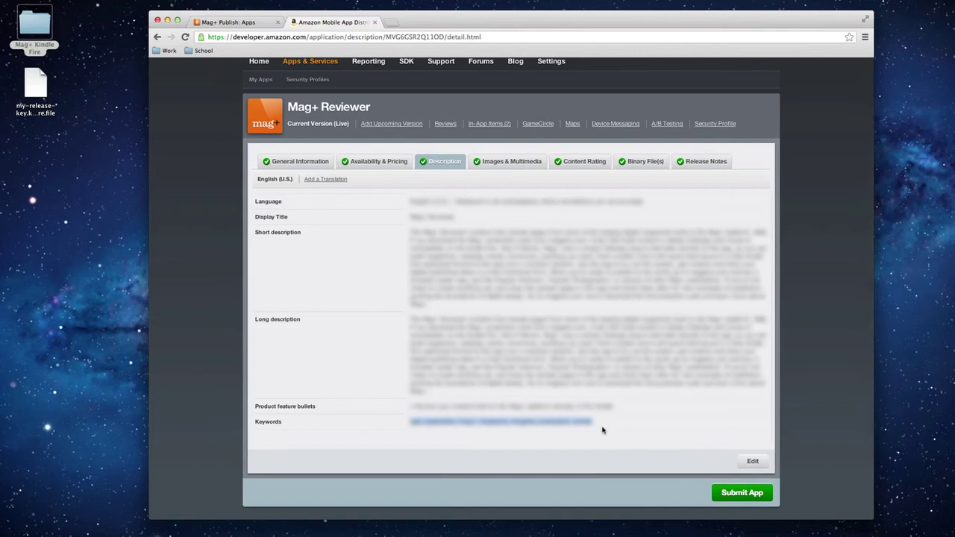
left_click_drag(614, 406, 400, 405)
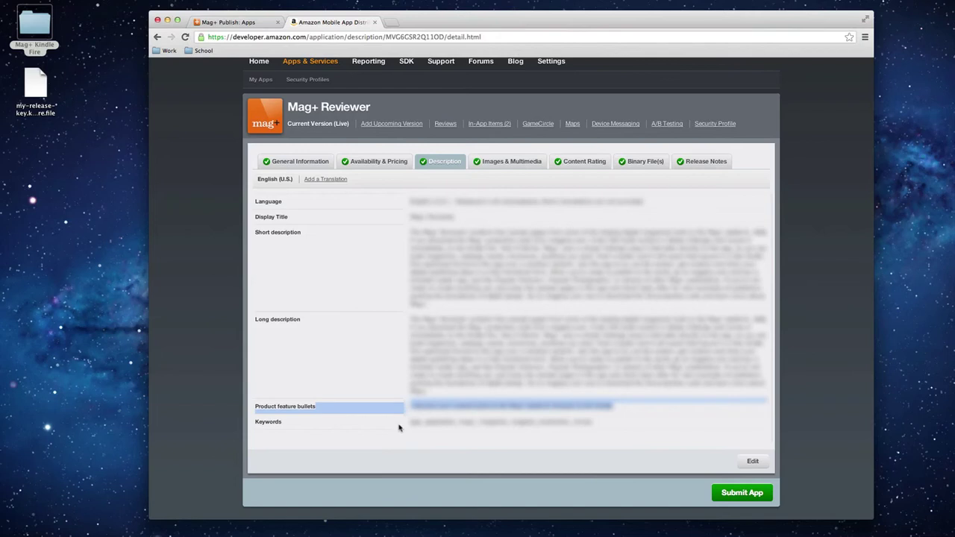
left_click(399, 428)
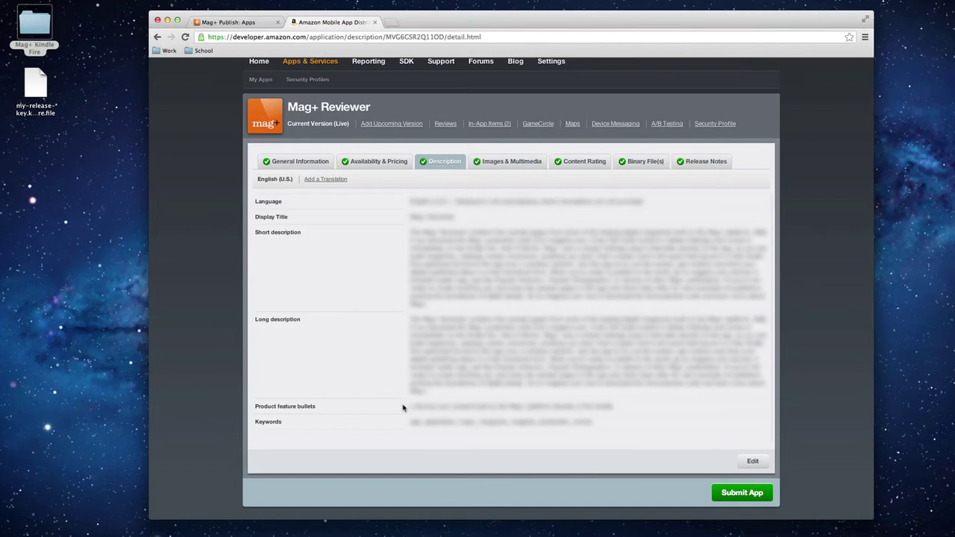
scroll(395, 261, "down", 1)
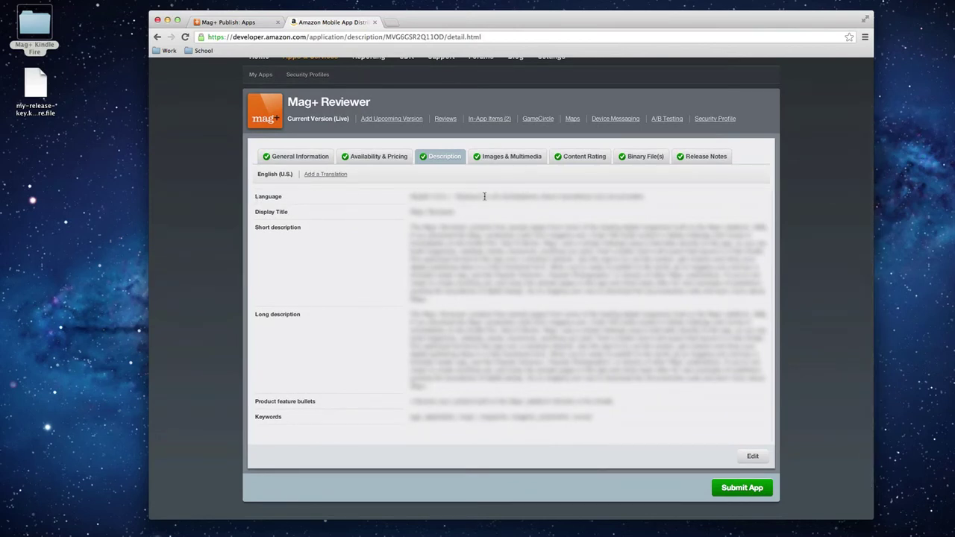
Review Mag+ Reviewer's small icon, large icon and three screenshots under Images & Multimedia
left_click(530, 162)
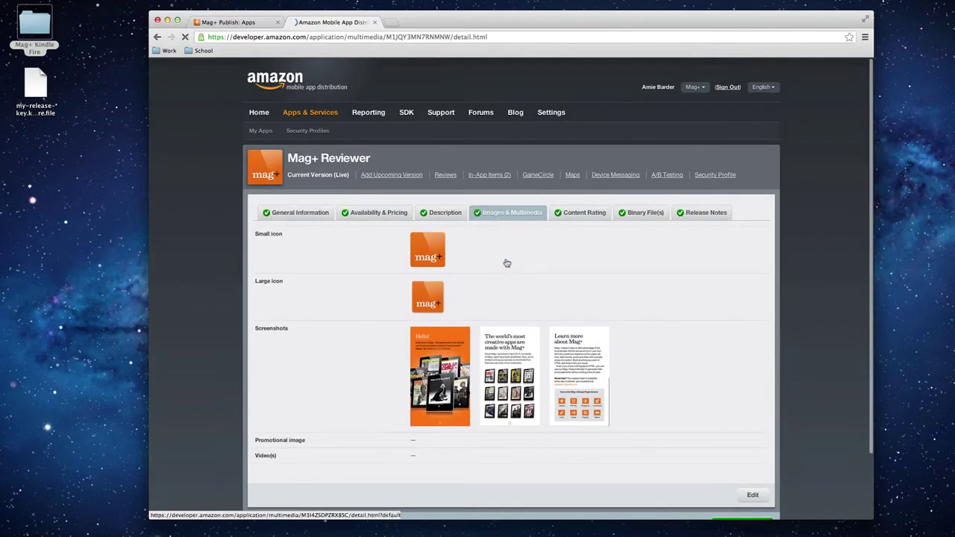
left_click_drag(291, 236, 256, 239)
left_click_drag(256, 283, 285, 283)
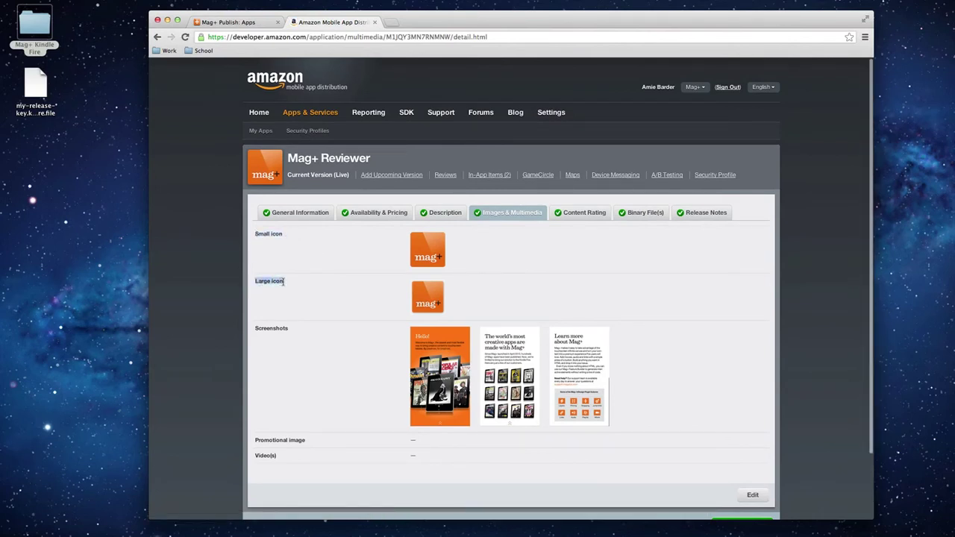
scroll(230, 358, "down", 2)
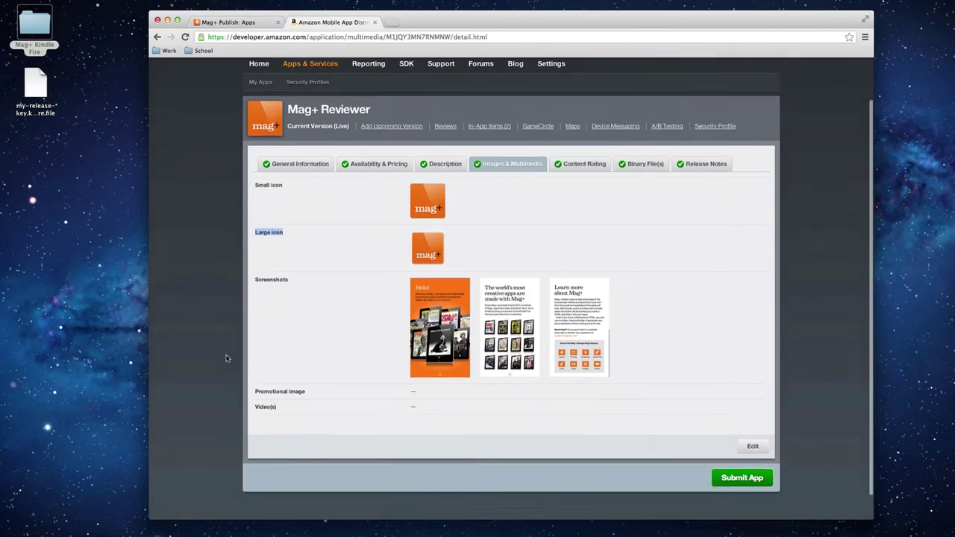
left_click_drag(255, 272, 297, 272)
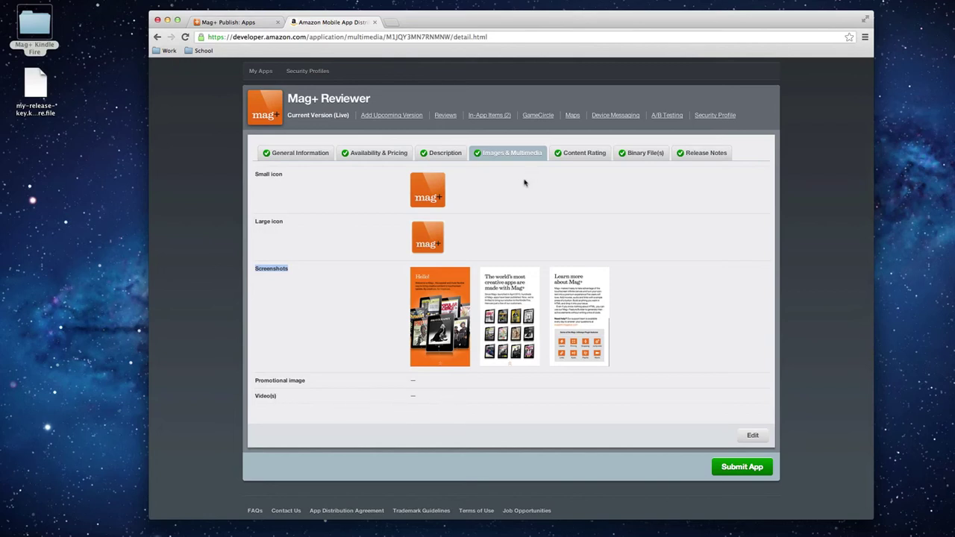
Confirm every Mag+ Reviewer content rating is None, then view the version 4.1.3 binary file details
left_click(598, 158)
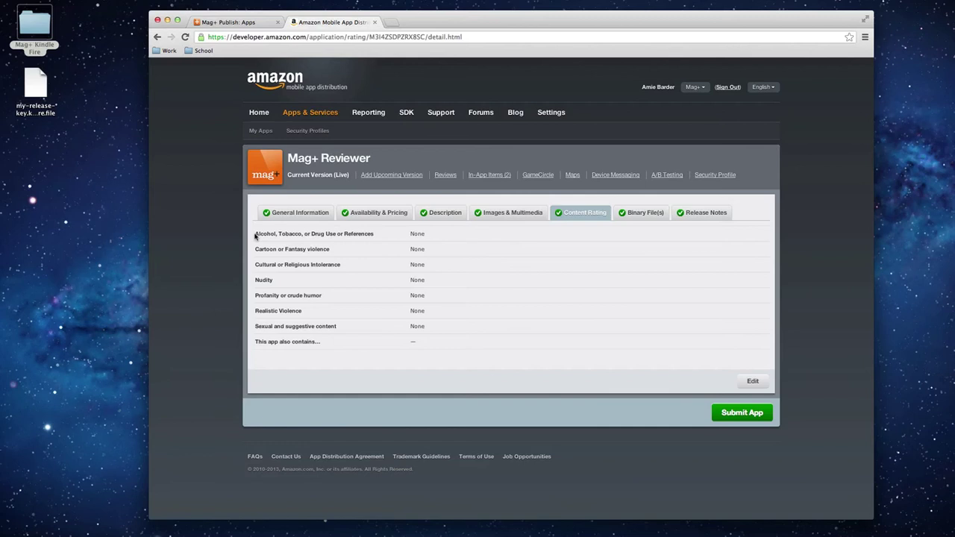
left_click_drag(255, 236, 335, 346)
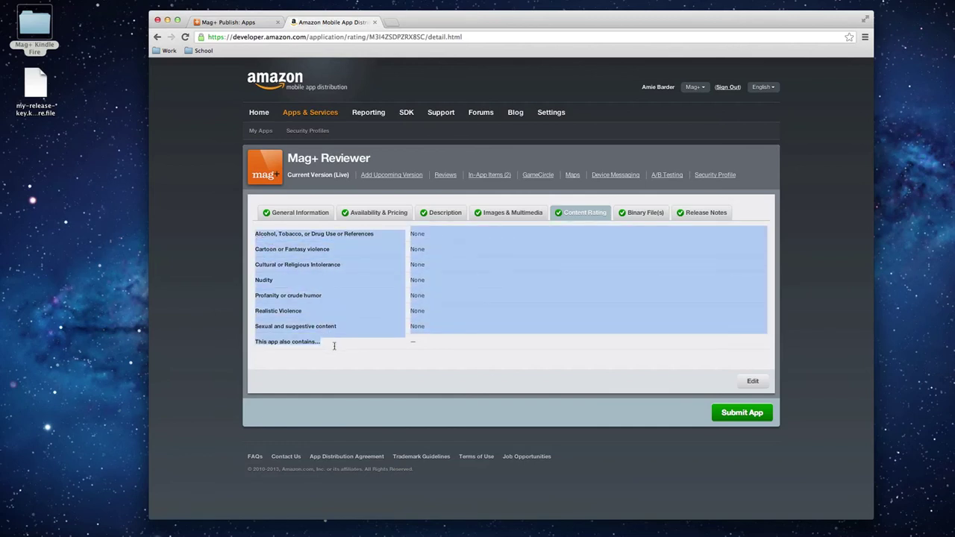
left_click(216, 251)
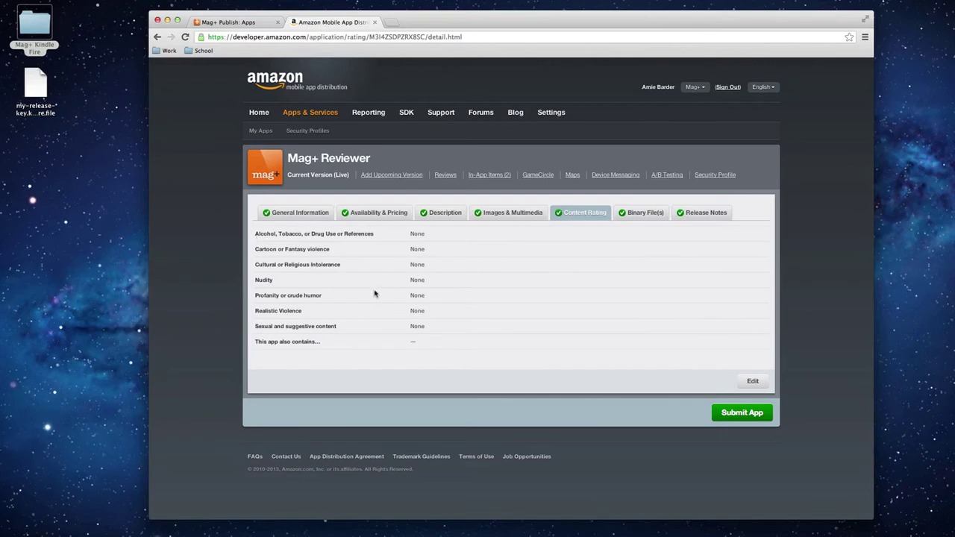
left_click(646, 217)
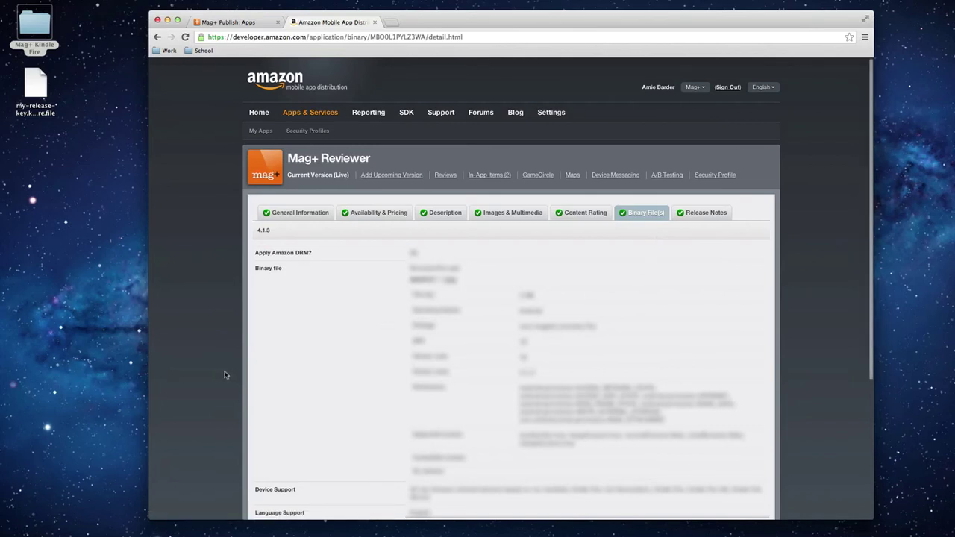
Check the scheduled Kindle Fire build, view Amazon's Release Notes, then return to the Mag+ Publish builds page
left_click(225, 23)
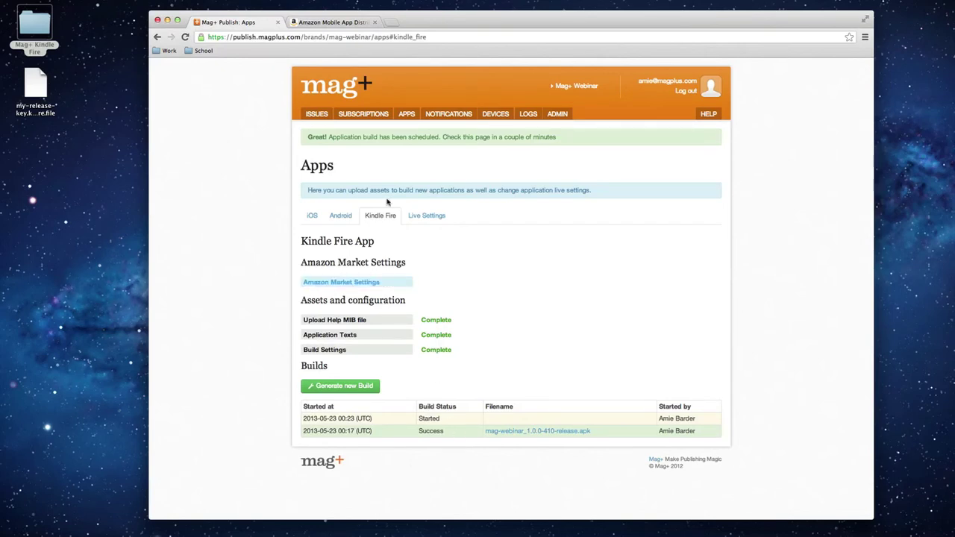
left_click(335, 22)
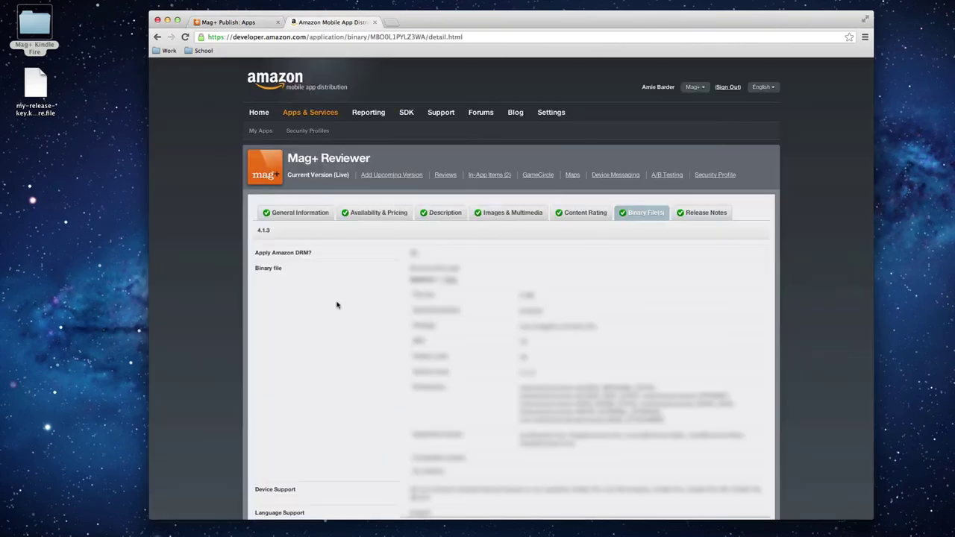
scroll(522, 298, "down", 3)
left_click(718, 125)
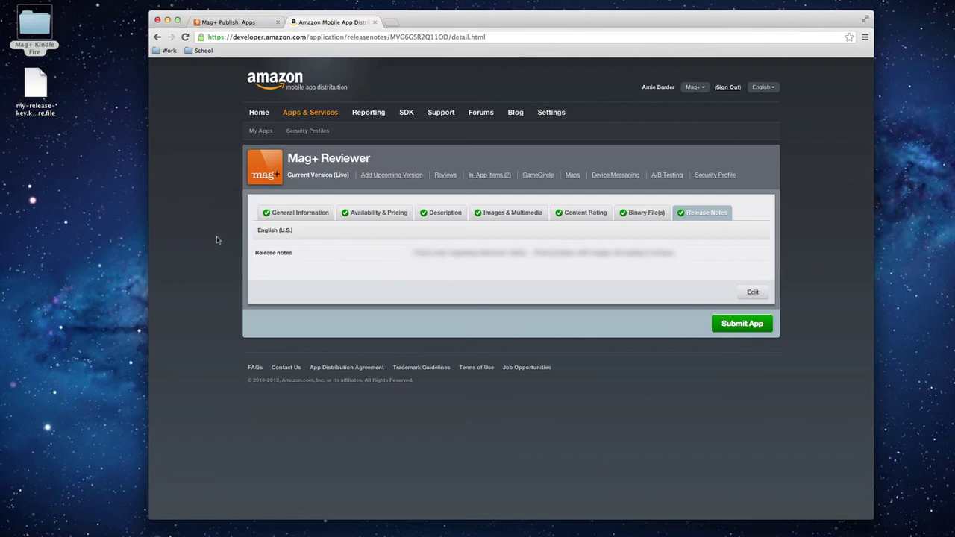
left_click(222, 24)
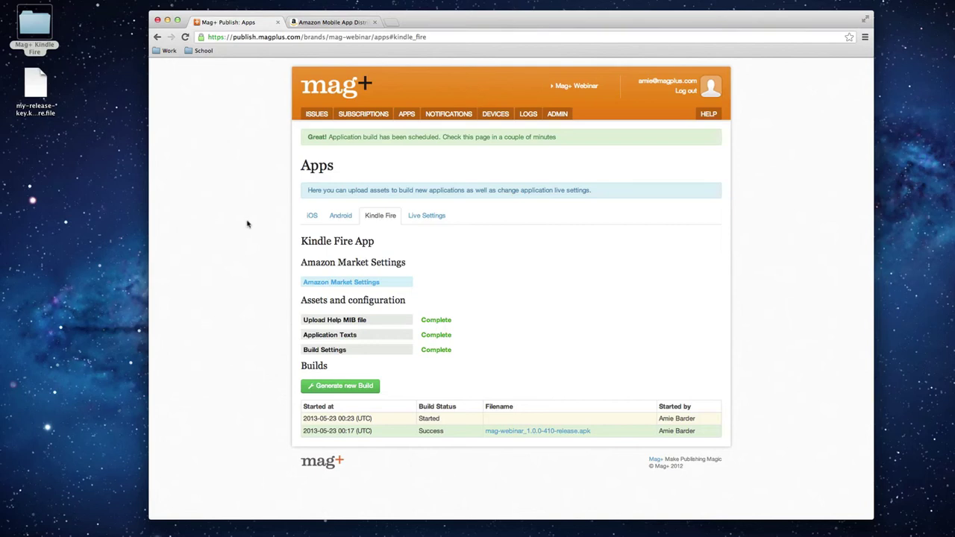
Refresh until the new build shows Success and download mag-webinar_1.0.0-411-release.apk
left_click(185, 37)
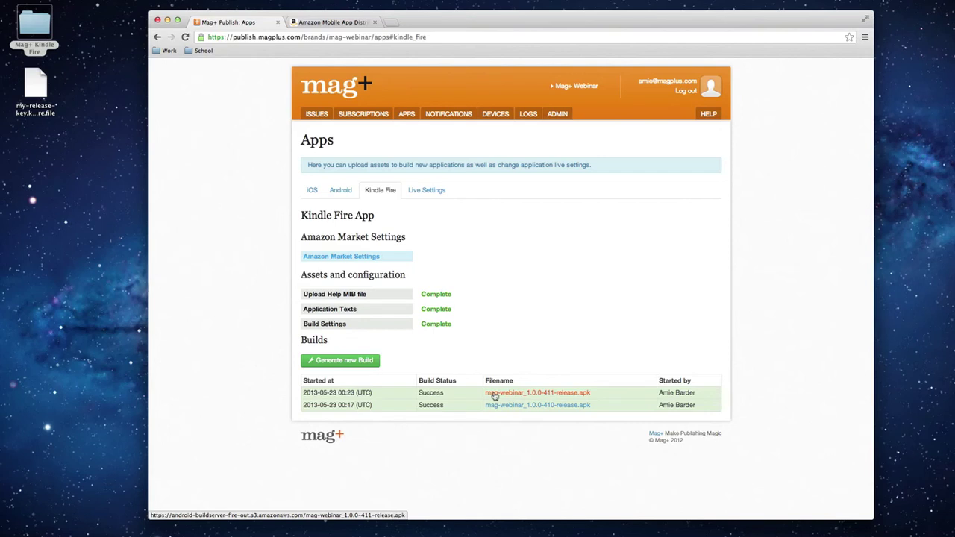
left_click(494, 397)
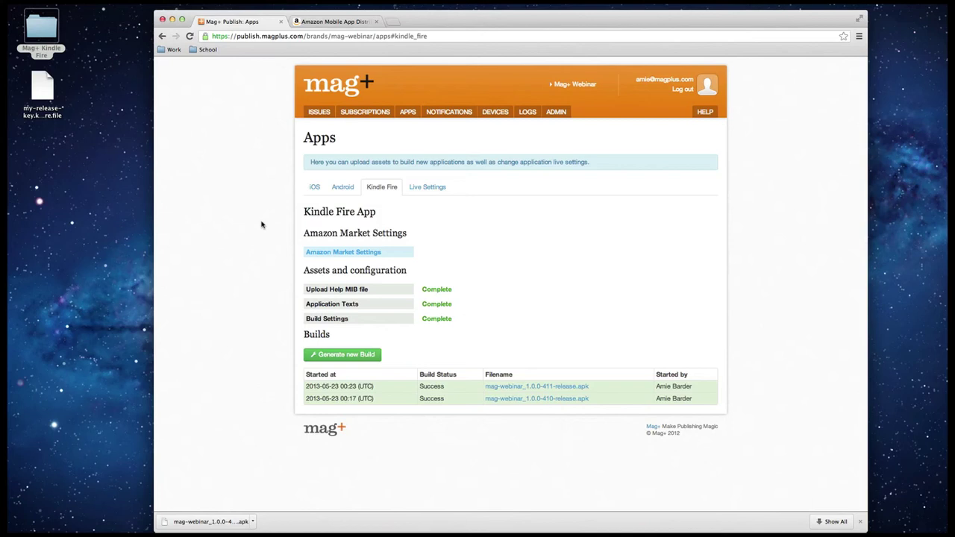
Create a new issue titled 'My First Issue' with the description 'A really great issue.'
left_click(318, 112)
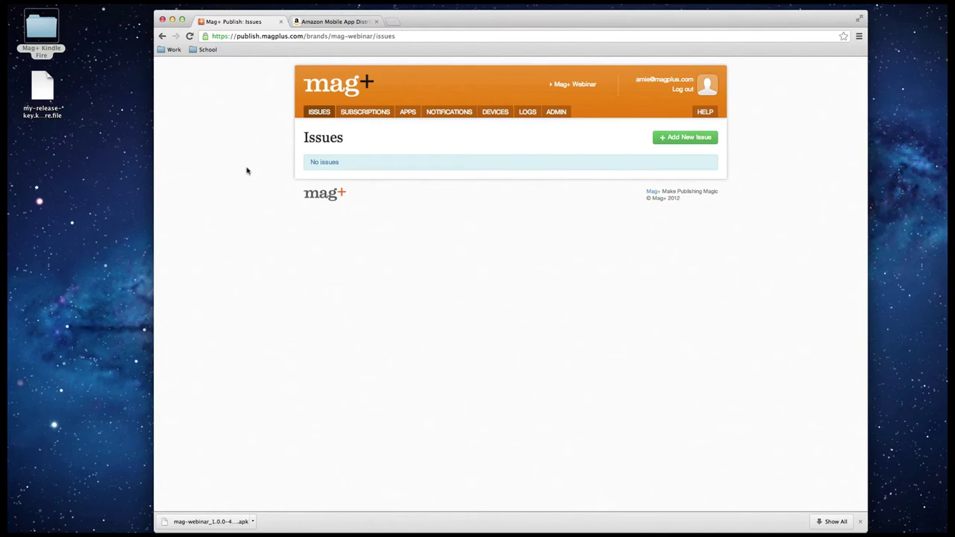
left_click(694, 138)
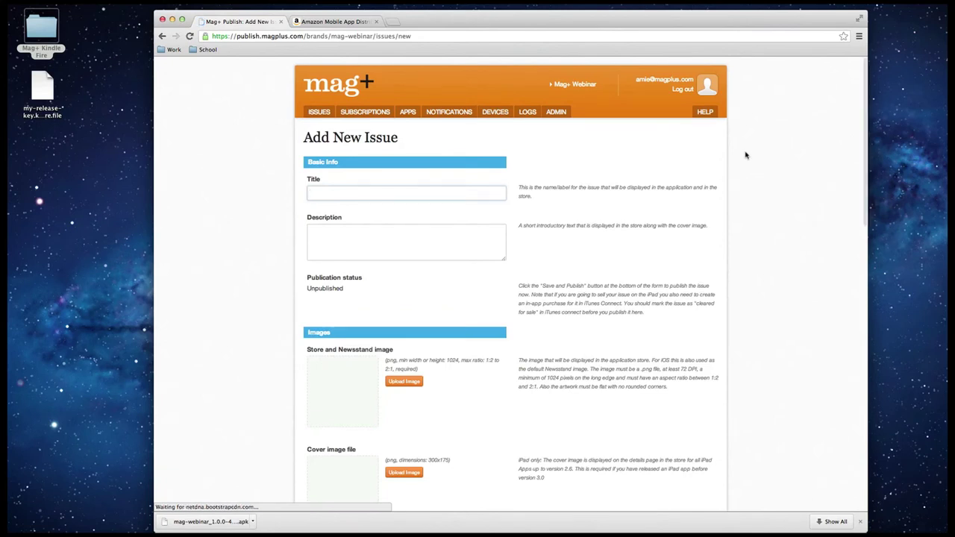
type("My First Issue")
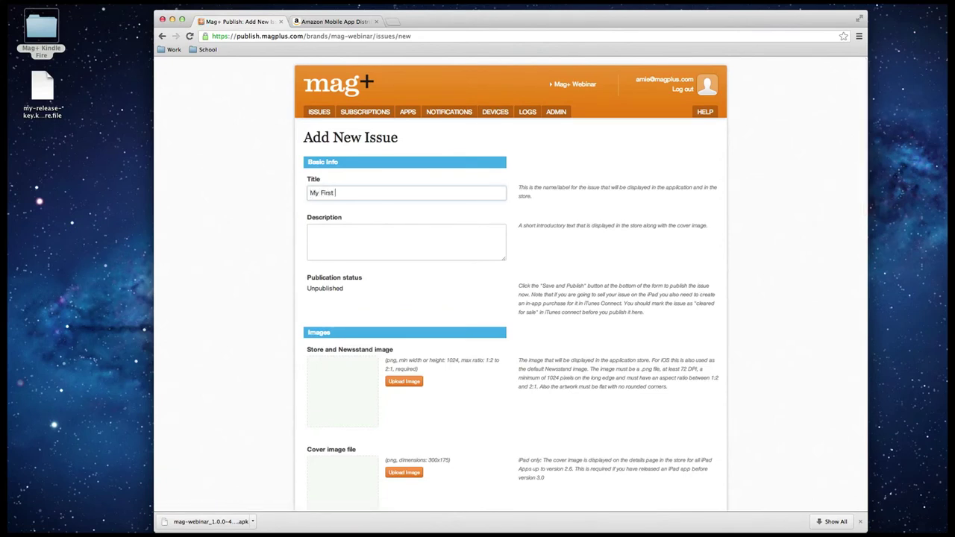
left_click(452, 239)
type("A")
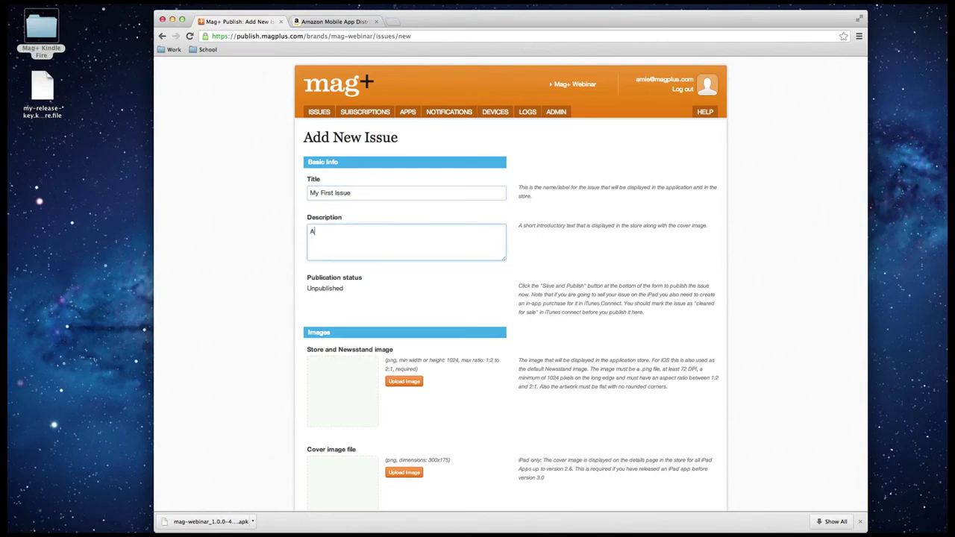
type(" really great issue.")
scroll(269, 354, "down", 5)
scroll(269, 354, "down", 2)
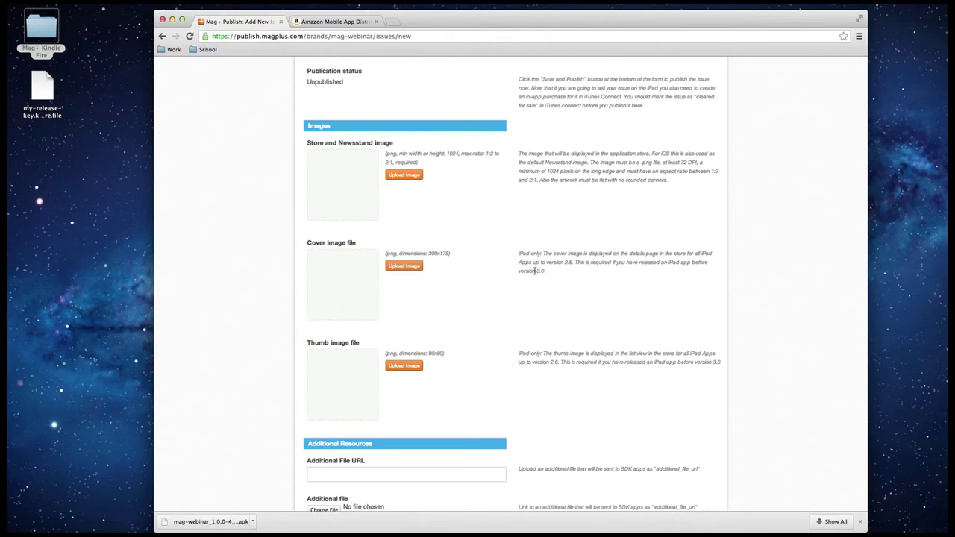
Upload Cover.png from the Issue folder as the issue's Store and Newsstand image
left_click_drag(535, 272, 545, 273)
left_click(405, 208)
left_click(406, 179)
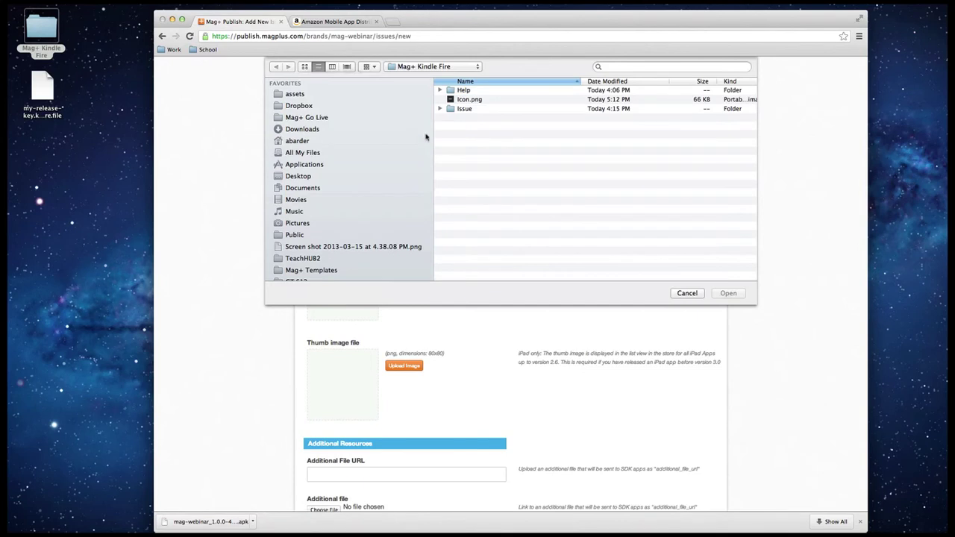
left_click(440, 109)
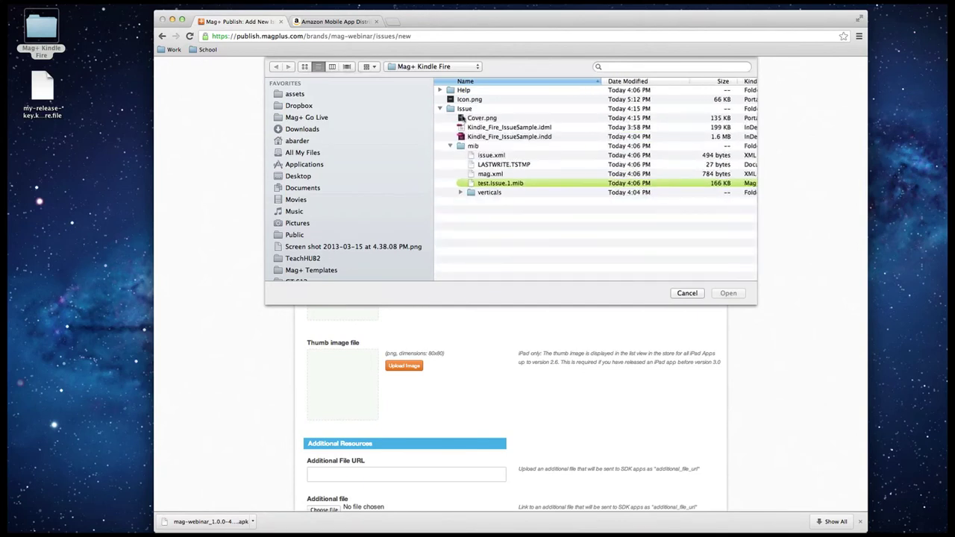
left_click(481, 119)
left_click(729, 293)
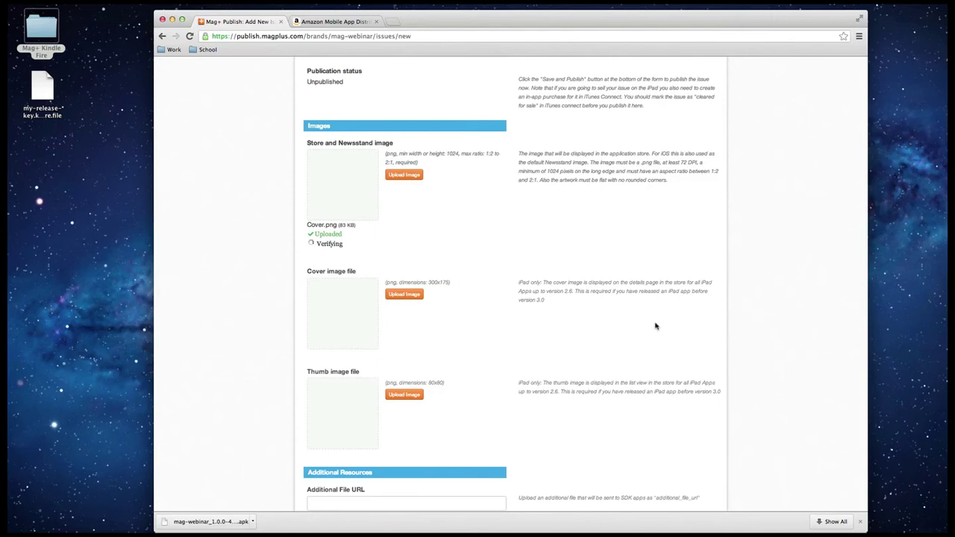
Turn off Distribute on iPad and turn on Distribute on Amazon for the issue
scroll(255, 415, "down", 4)
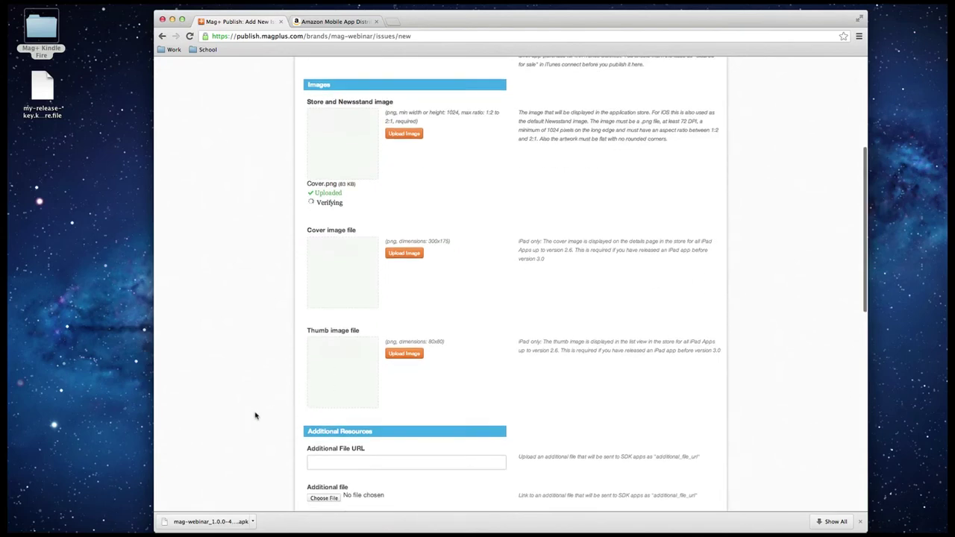
scroll(256, 416, "down", 4)
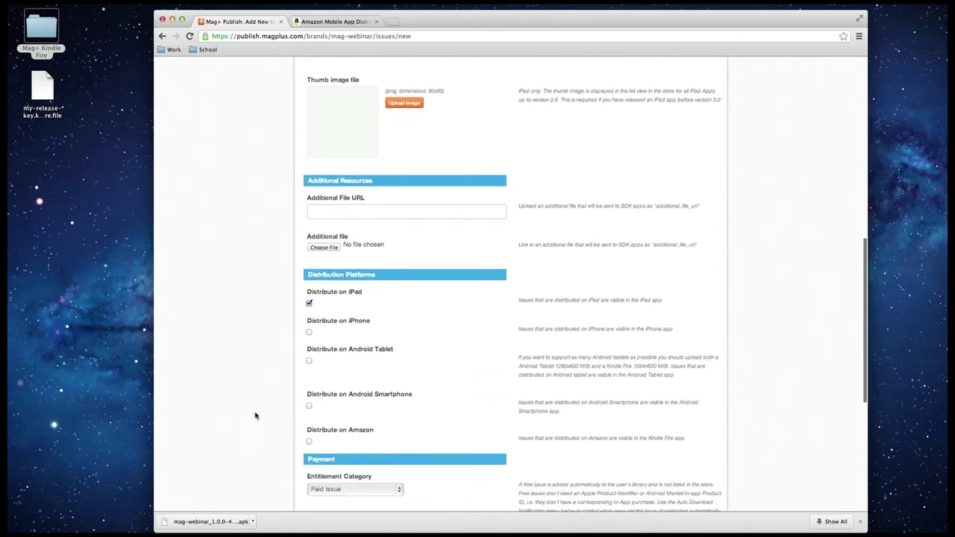
scroll(255, 416, "down", 2)
scroll(255, 416, "down", 1)
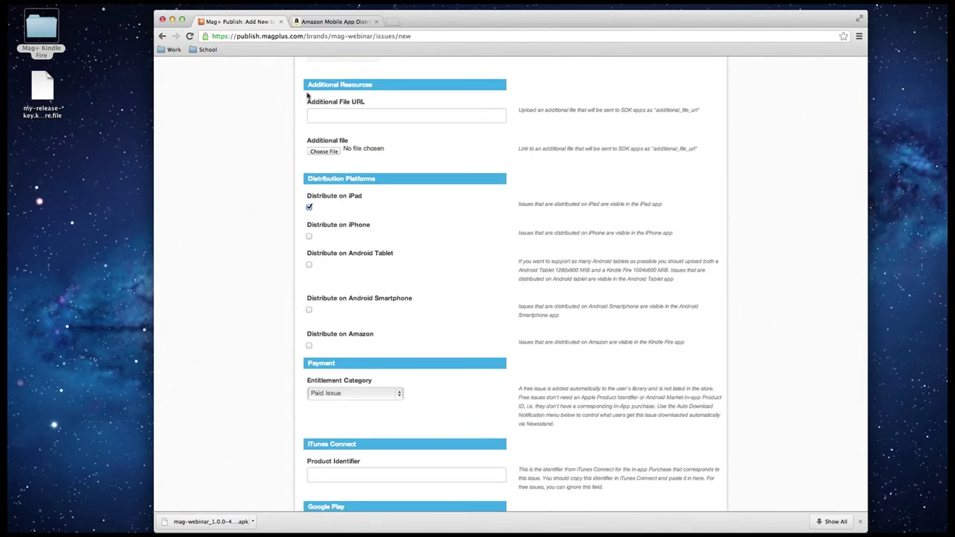
left_click_drag(307, 84, 372, 85)
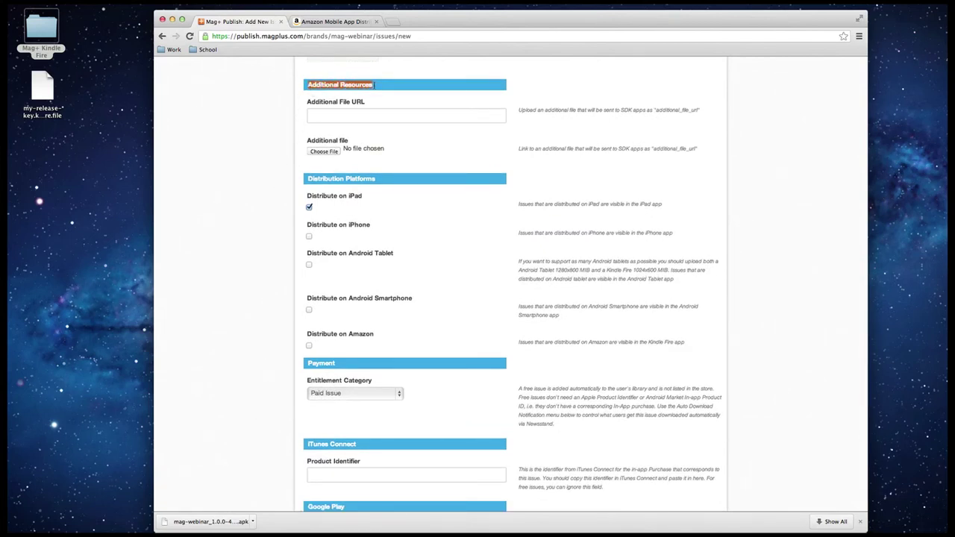
left_click(273, 136)
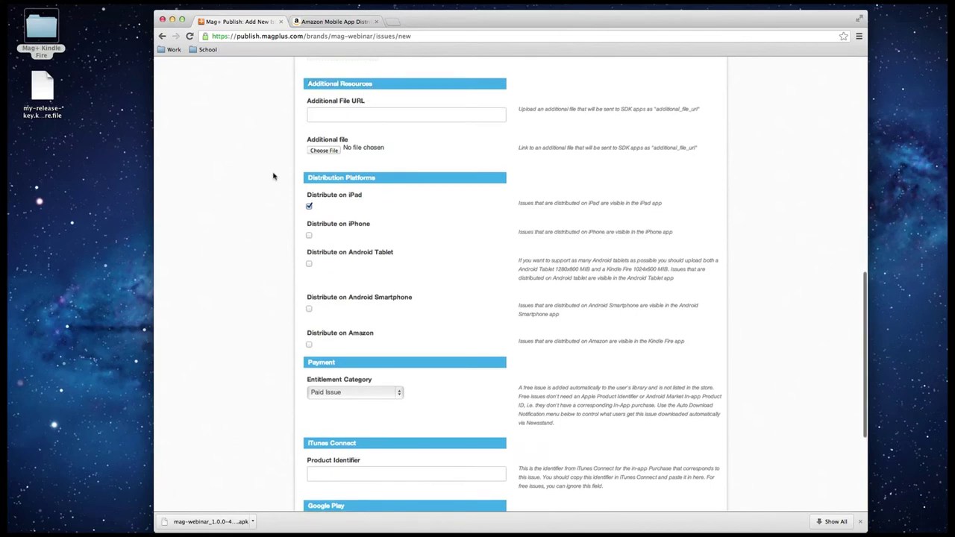
scroll(273, 177, "down", 3)
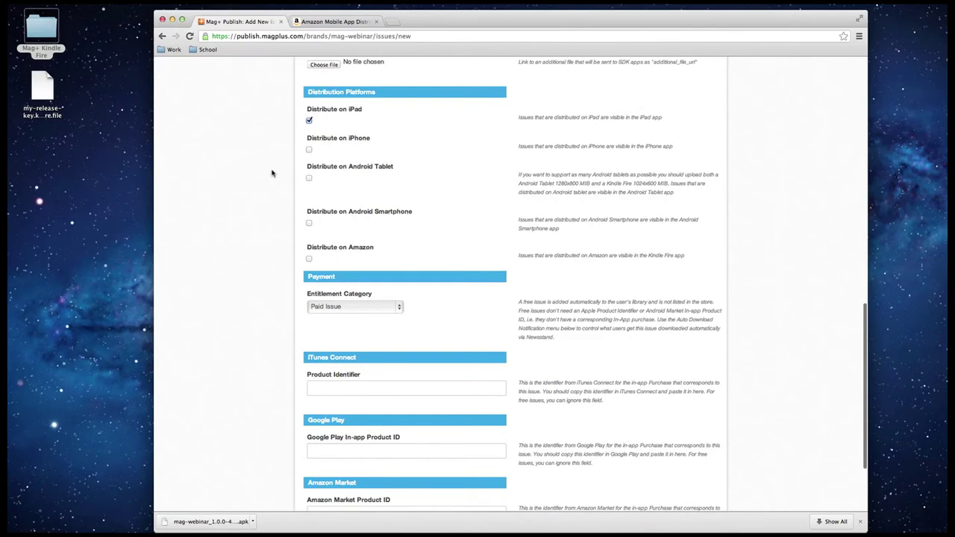
scroll(274, 172, "down", 1)
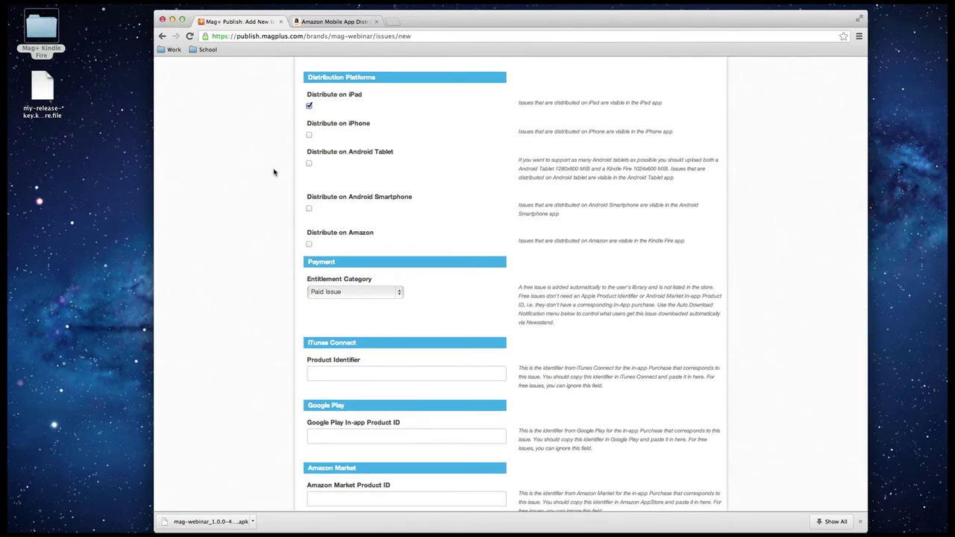
left_click(309, 108)
scroll(313, 224, "up", 1)
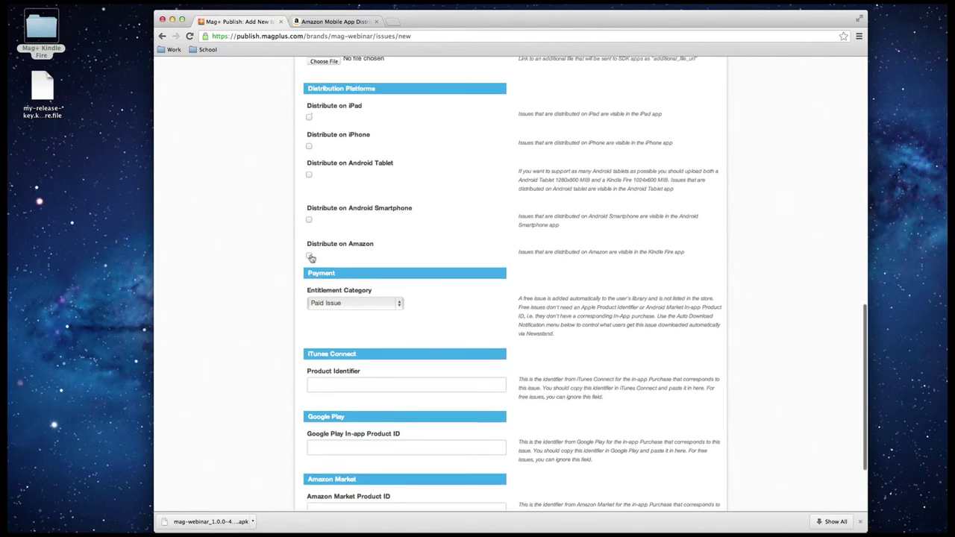
left_click(309, 255)
Try Free Issue as the entitlement category, then set it back to Paid Issue
scroll(271, 281, "down", 5)
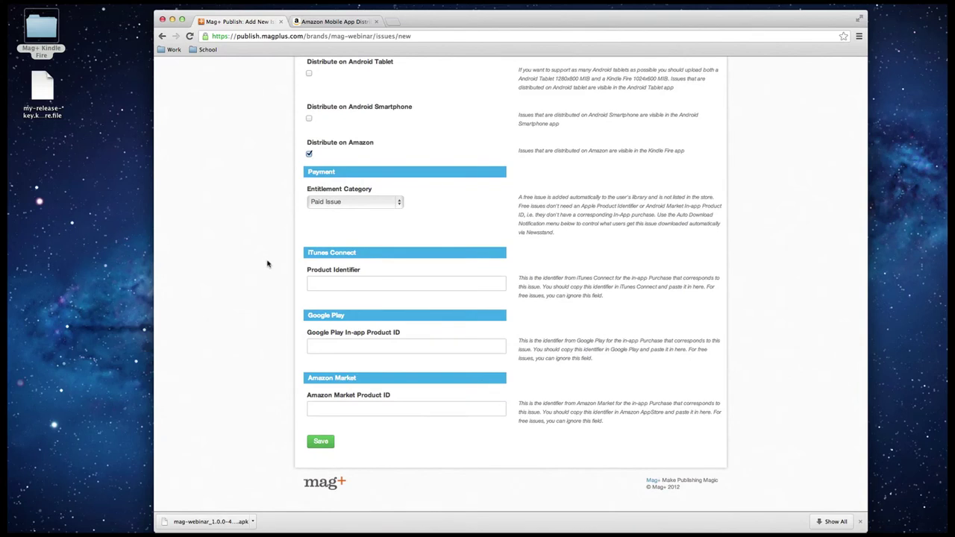
left_click(348, 204)
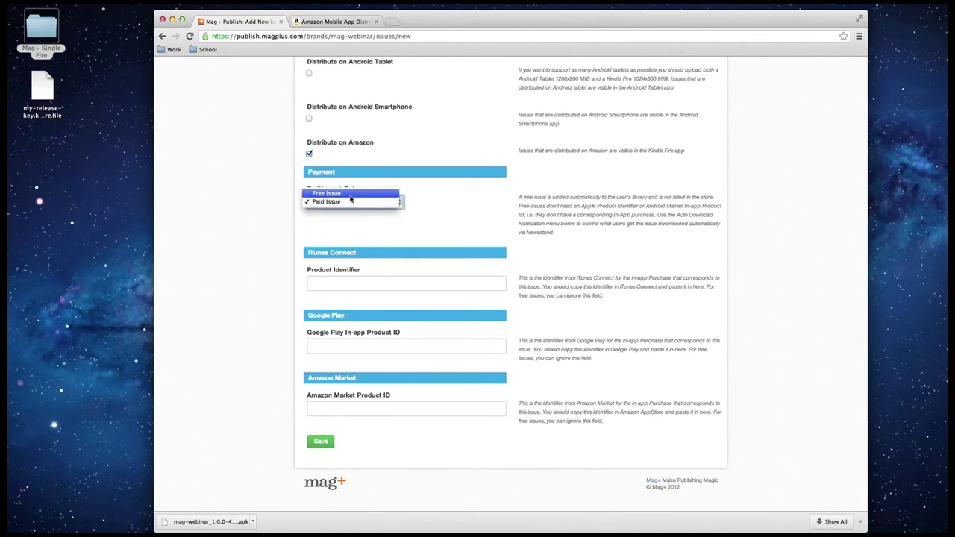
left_click(350, 194)
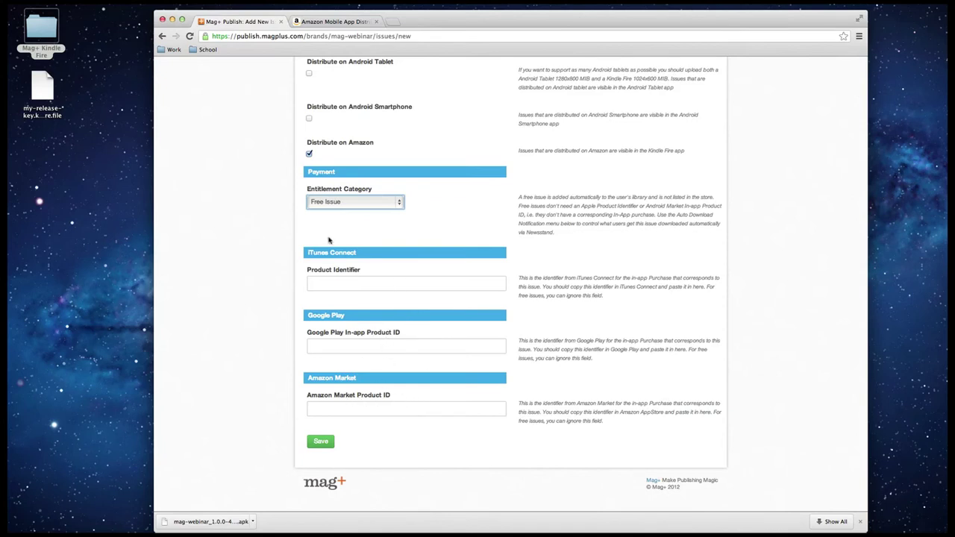
left_click(347, 206)
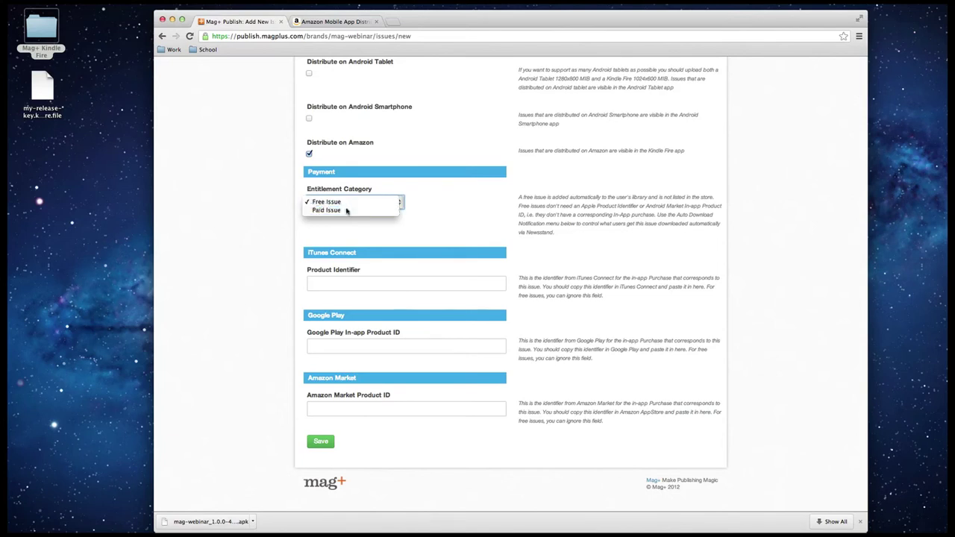
left_click(344, 211)
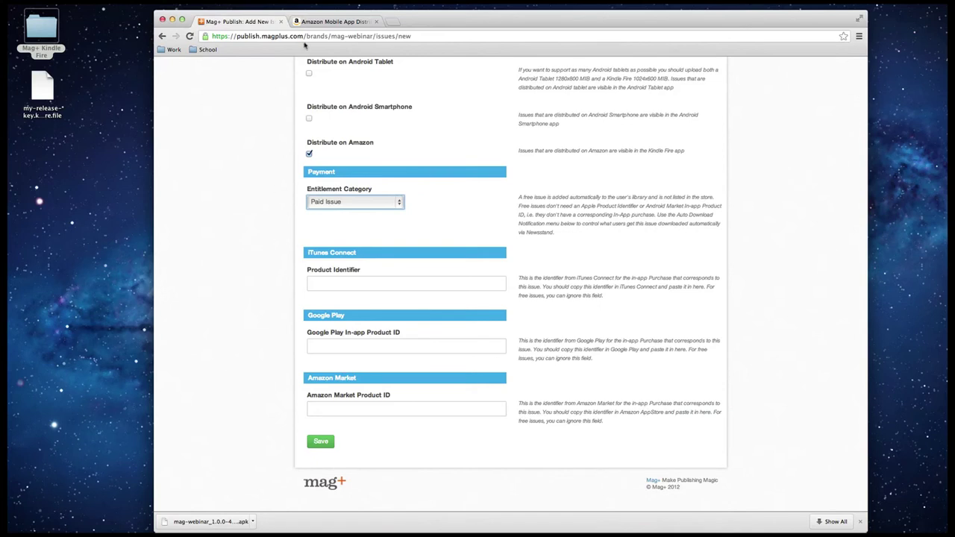
Open the Test entitlement under Amazon In-App Items and select its SKU, TestSKU
left_click(334, 23)
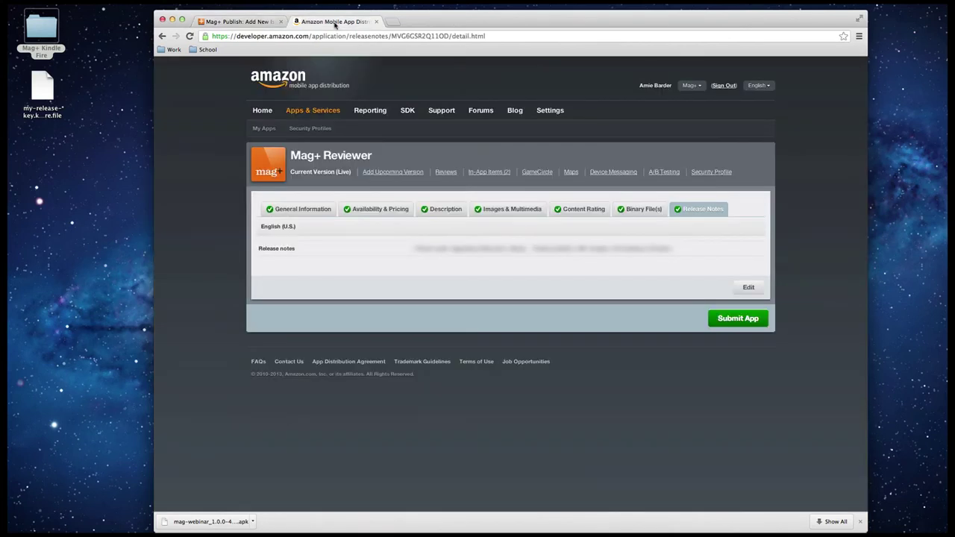
left_click(489, 178)
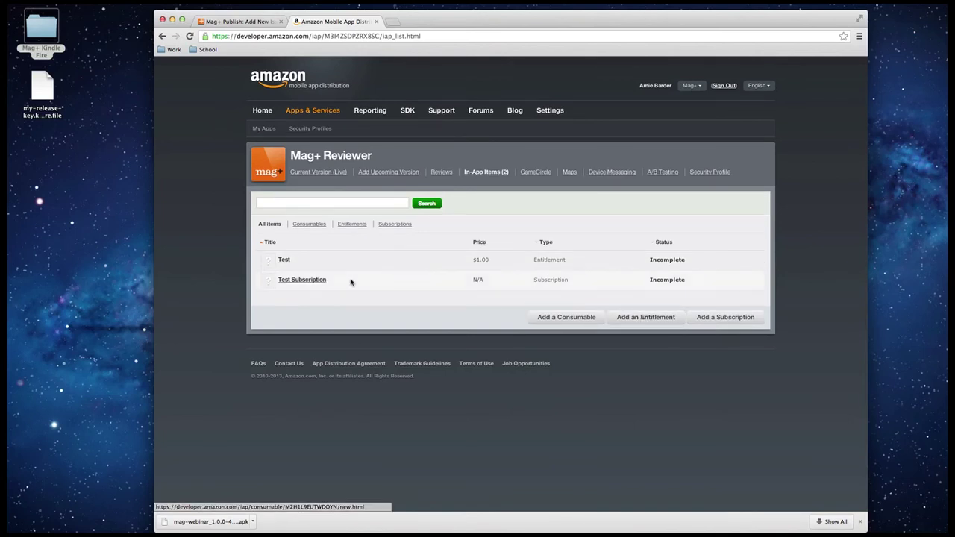
left_click(284, 260)
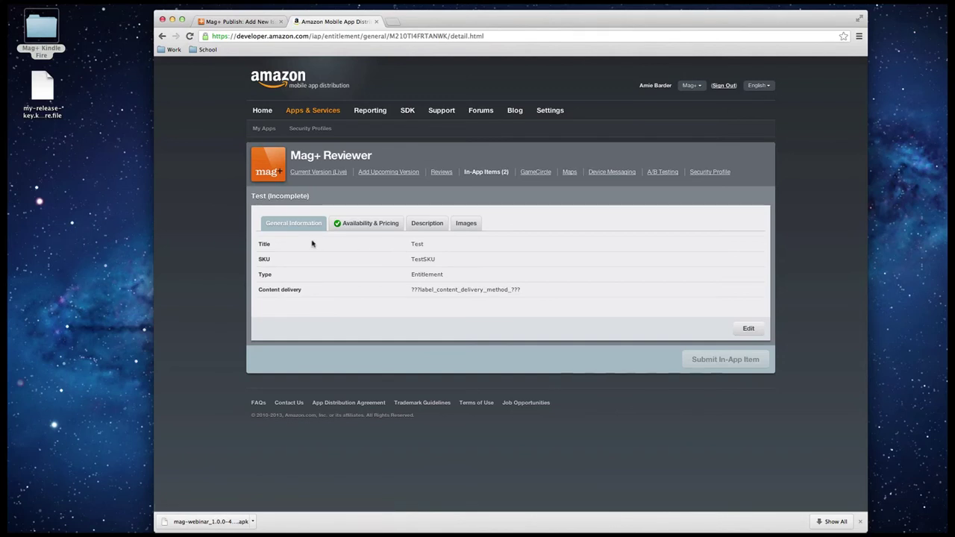
left_click_drag(410, 245, 424, 248)
left_click_drag(411, 259, 434, 259)
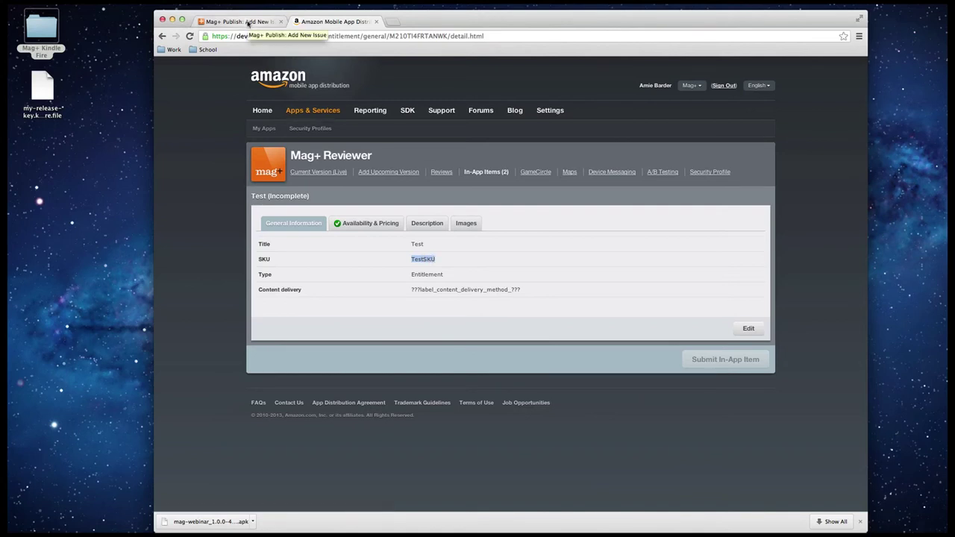
Enter TestSKU as the Amazon Market Product ID and save My First Issue
left_click(248, 22)
scroll(300, 276, "up", 1)
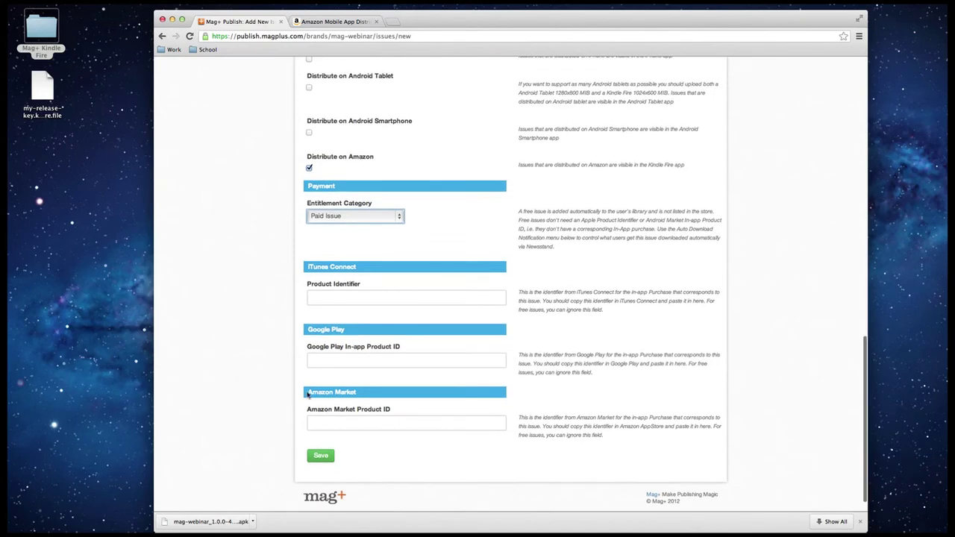
left_click(326, 426)
scroll(326, 426, "up", 1)
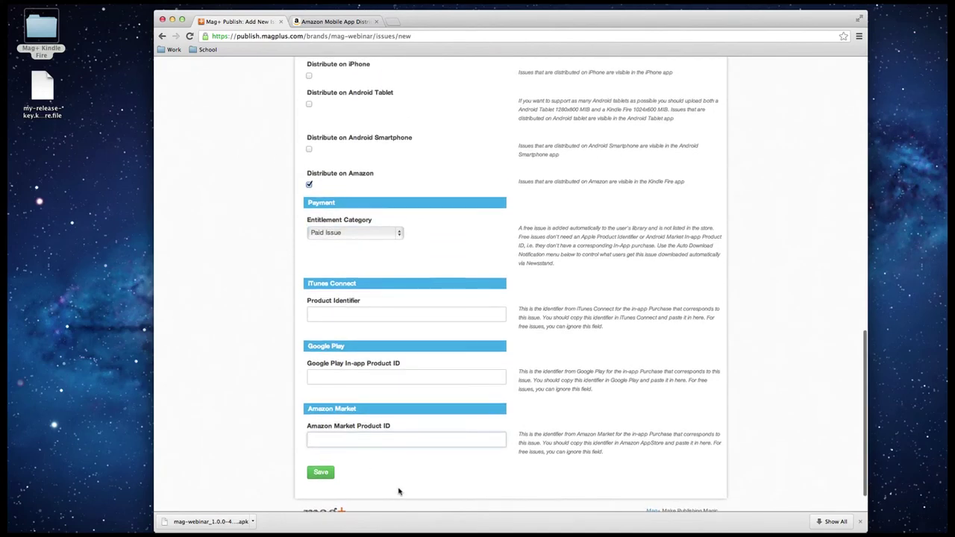
type("TestSKU")
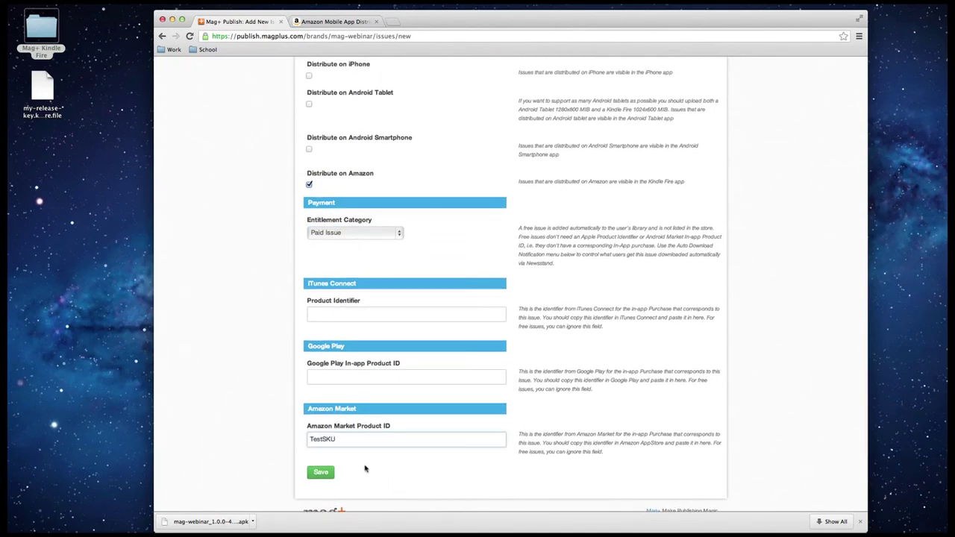
left_click(326, 475)
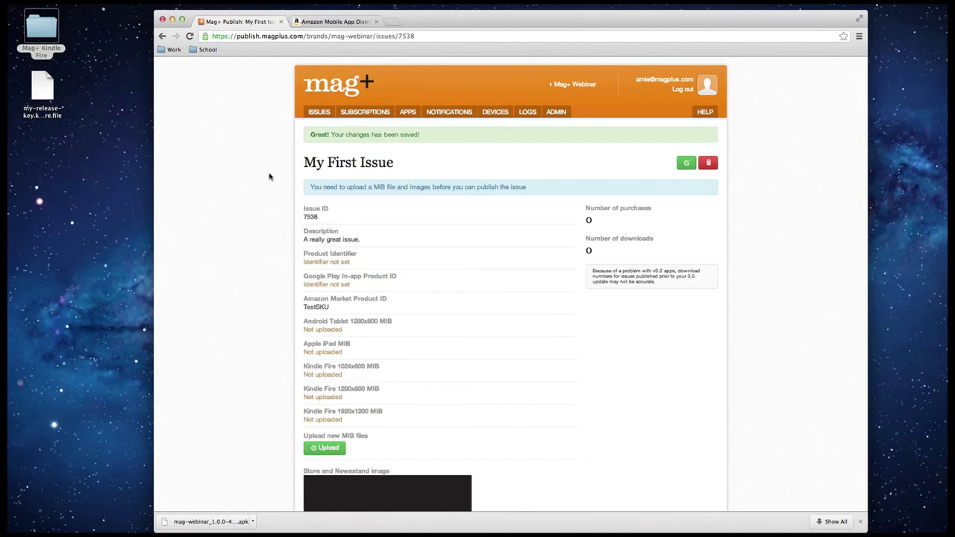
Open the Upload MIB file page from the Upload new MIB files section of My First Issue
scroll(270, 177, "down", 1)
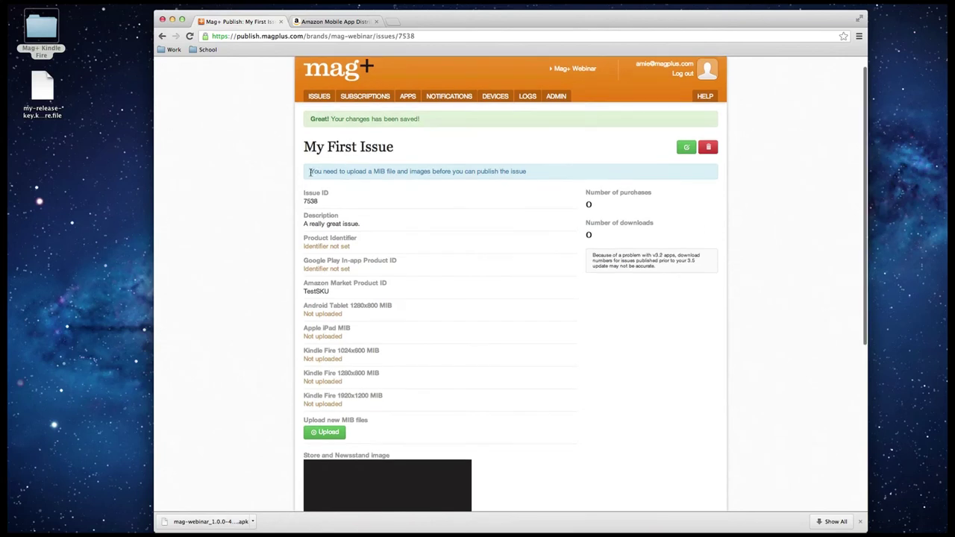
left_click_drag(310, 171, 534, 173)
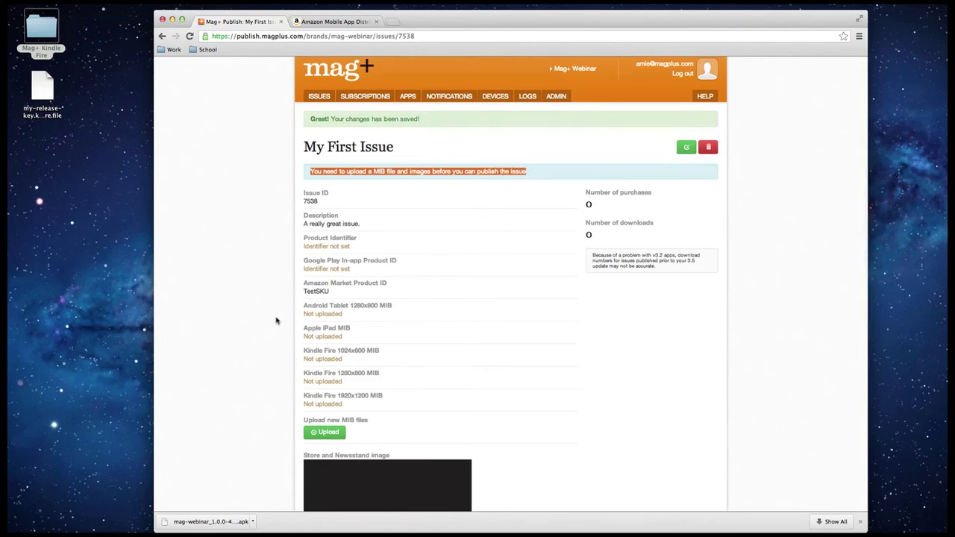
scroll(276, 321, "down", 5)
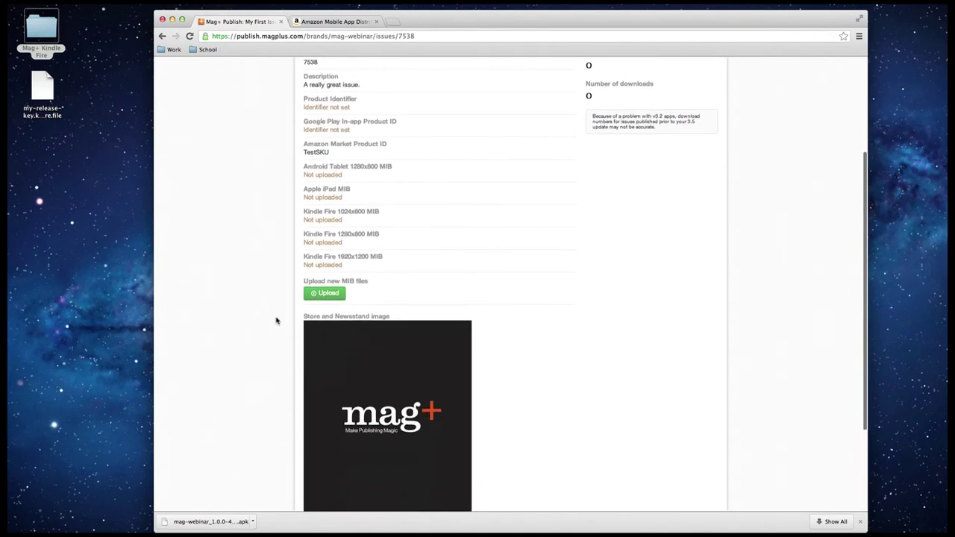
scroll(276, 321, "down", 3)
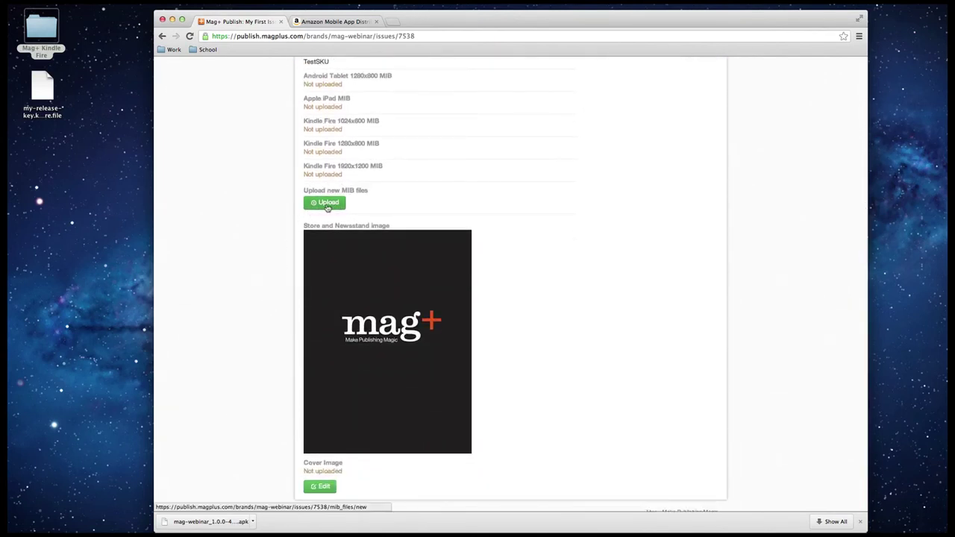
left_click(328, 206)
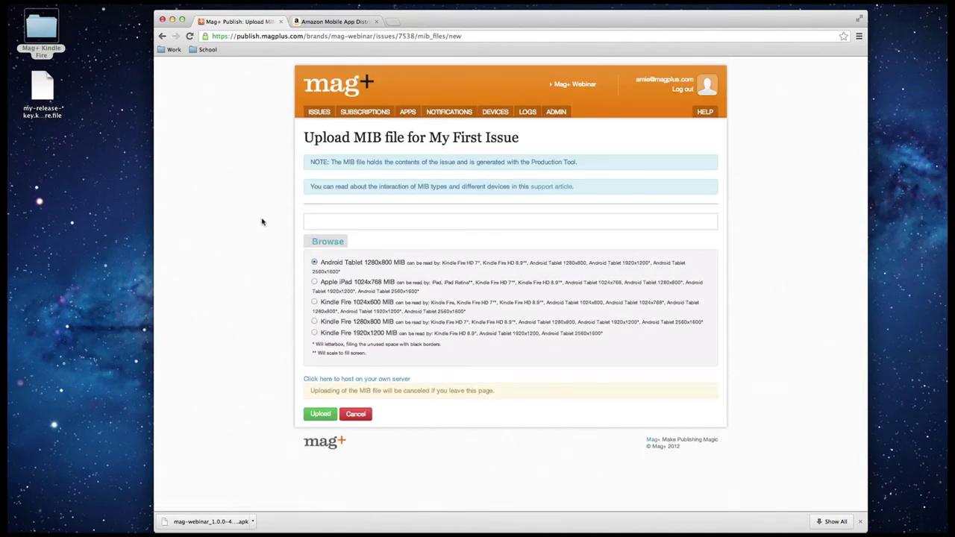
Locate test.Issue.1.mib in the Mag+ Kindle Fire Issue folder
double_click(45, 31)
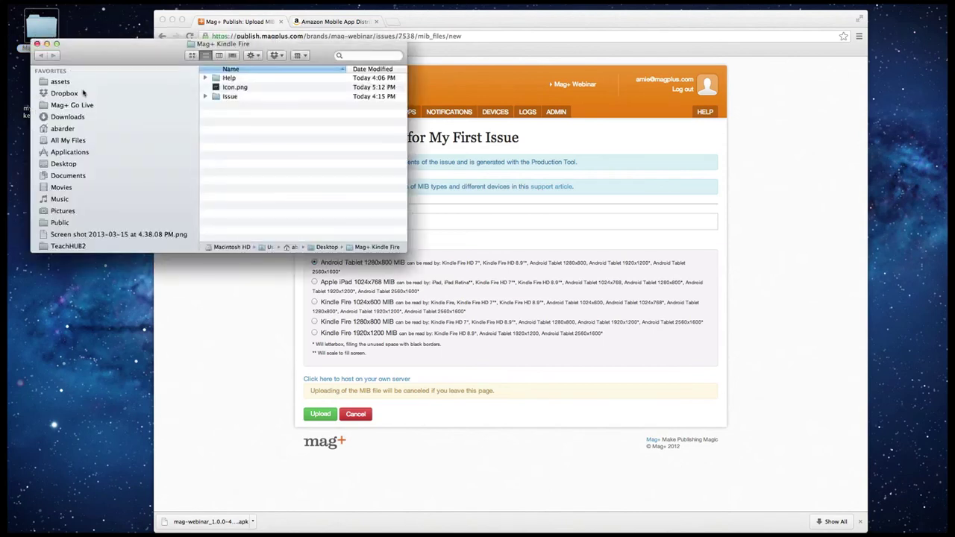
double_click(218, 97)
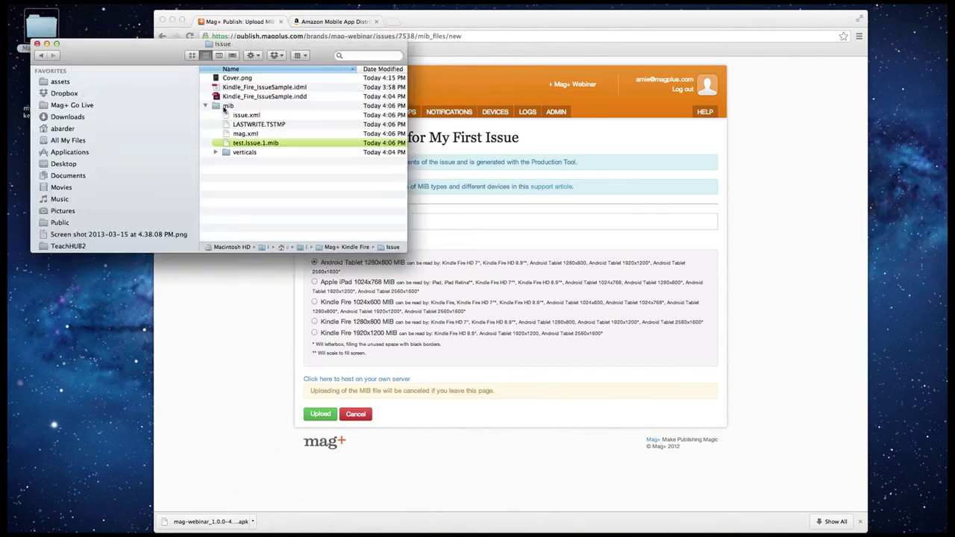
left_click(257, 144)
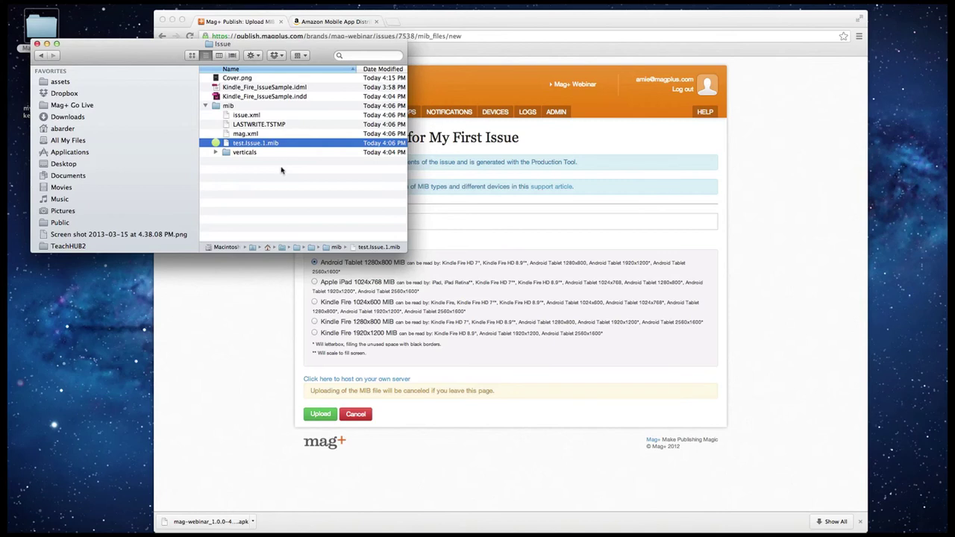
left_click(281, 352)
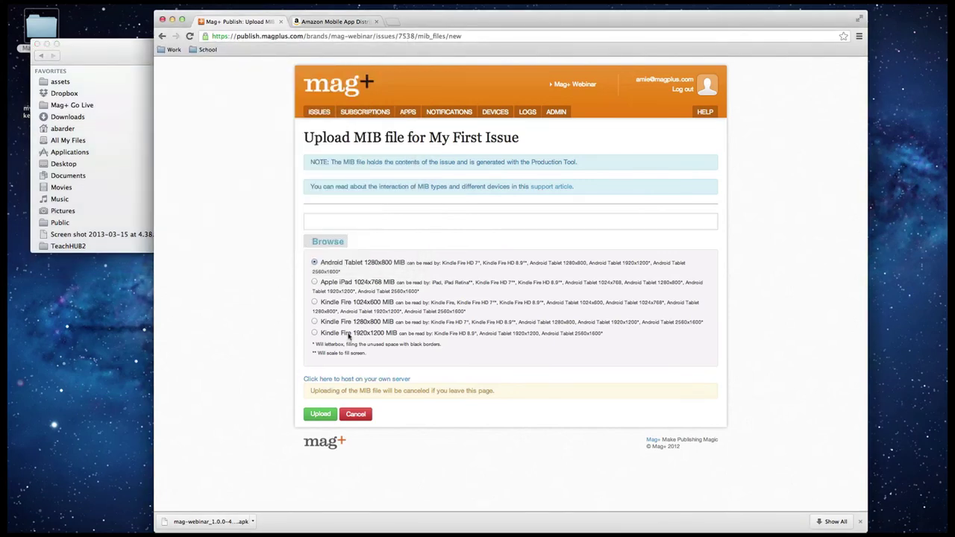
Upload test.Issue.1.mib as the issue's Kindle Fire 1024x600 MIB
left_click(314, 302)
left_click(332, 244)
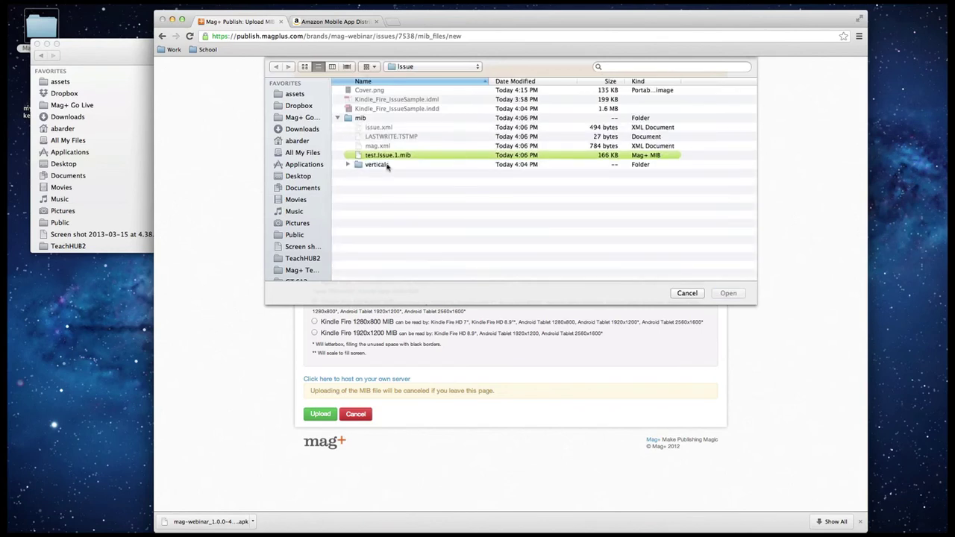
left_click(405, 157)
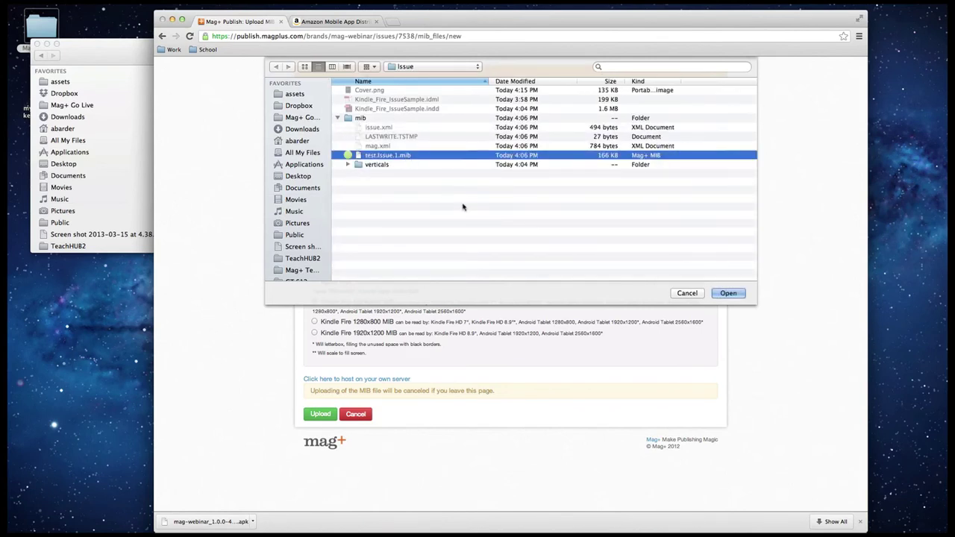
left_click(728, 293)
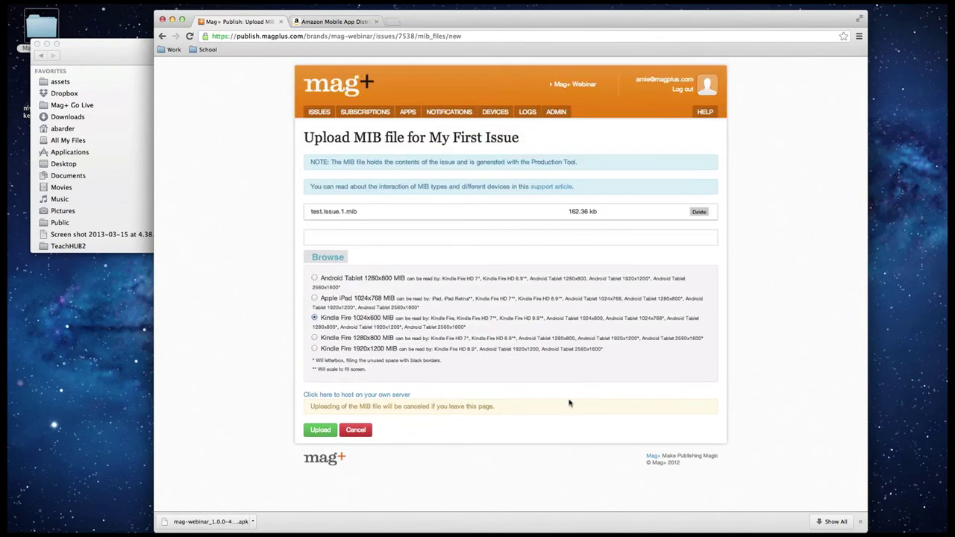
left_click(319, 431)
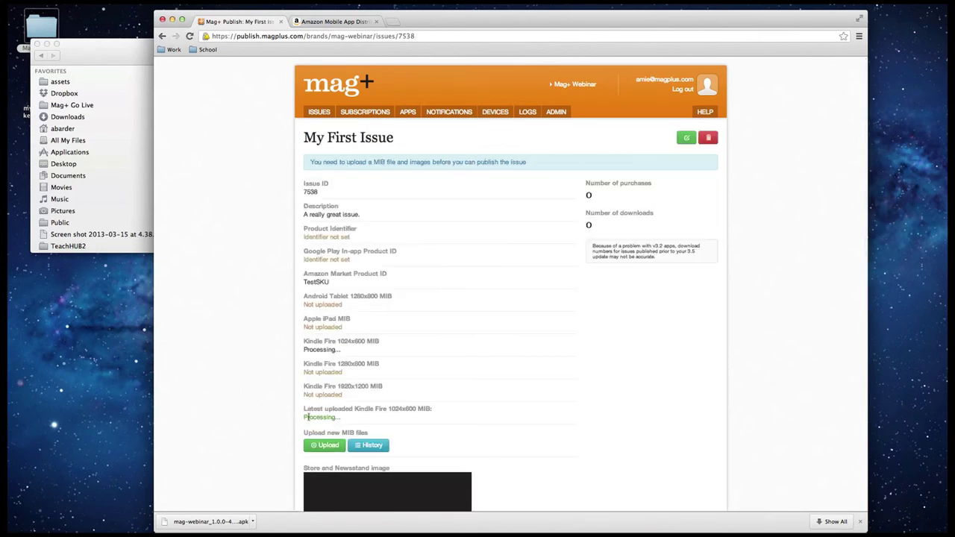
Check that unpublished My First Issue lists its Kindle Fire 1024x600 MIB, then reopen the issue
scroll(261, 358, "down", 2)
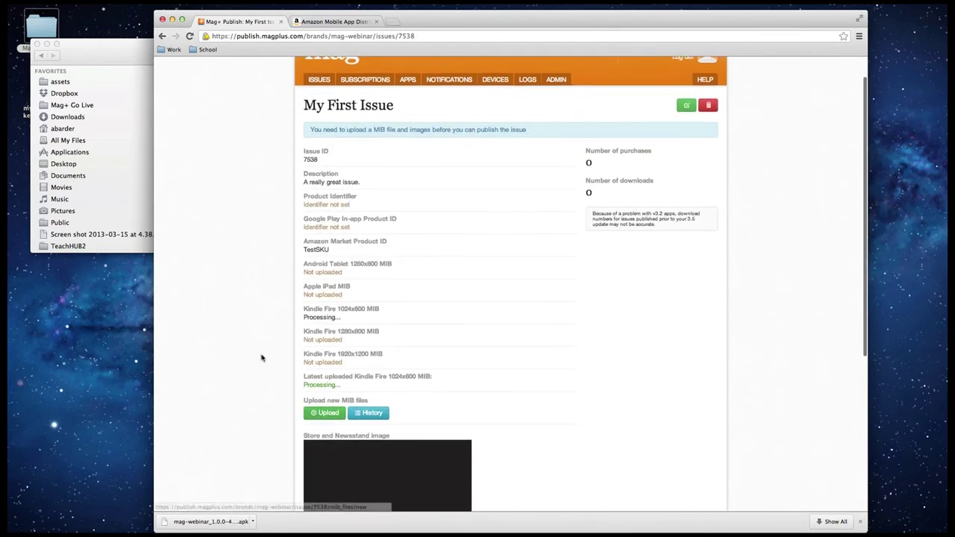
scroll(250, 217, "up", 1)
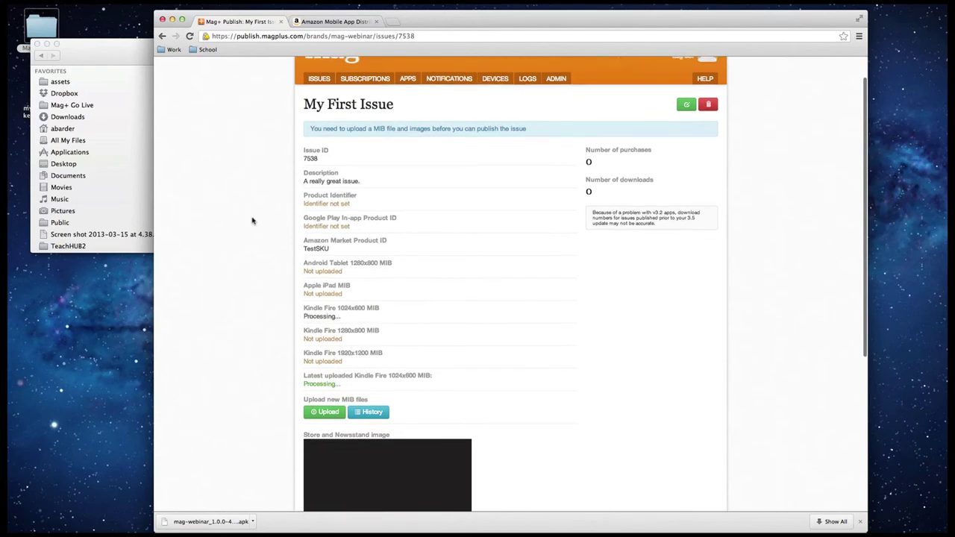
left_click(318, 89)
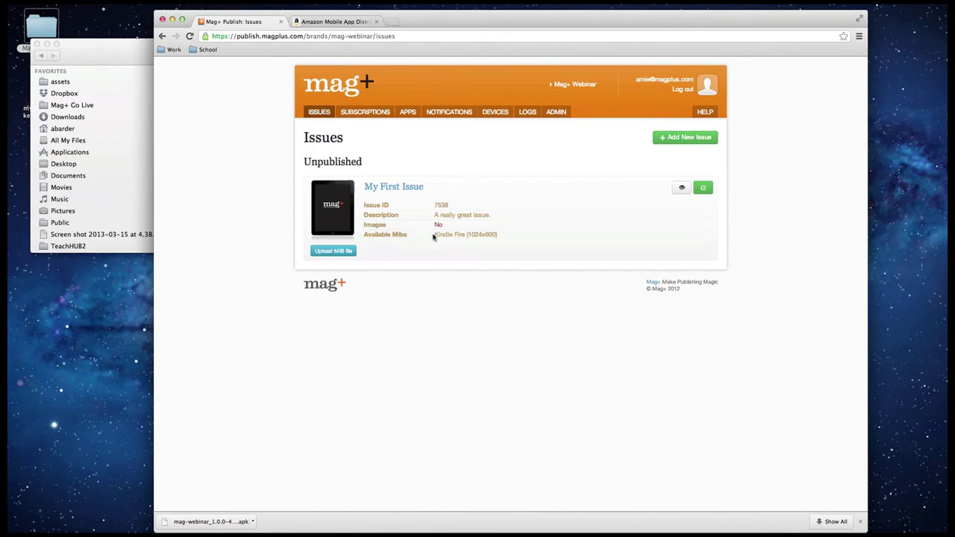
left_click_drag(435, 234, 496, 235)
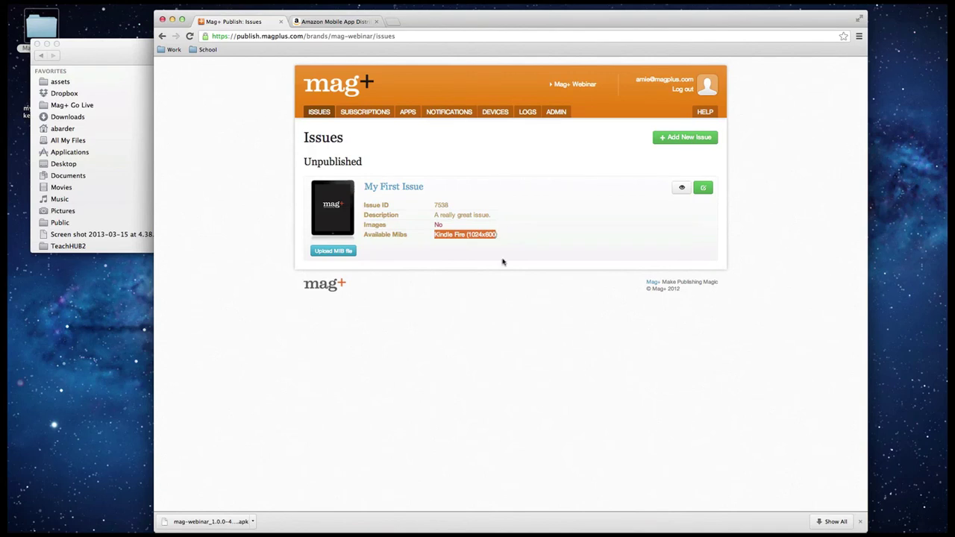
left_click(273, 244)
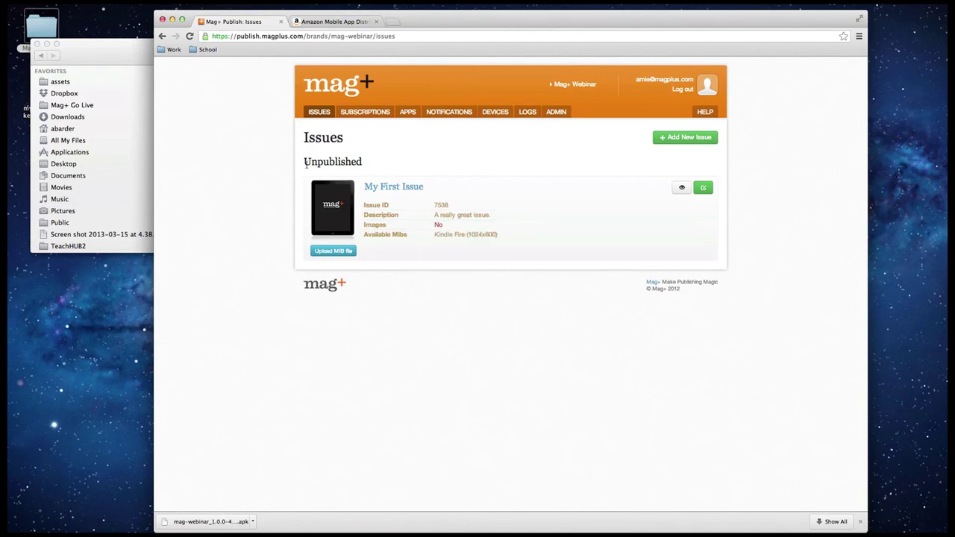
left_click_drag(305, 162, 377, 183)
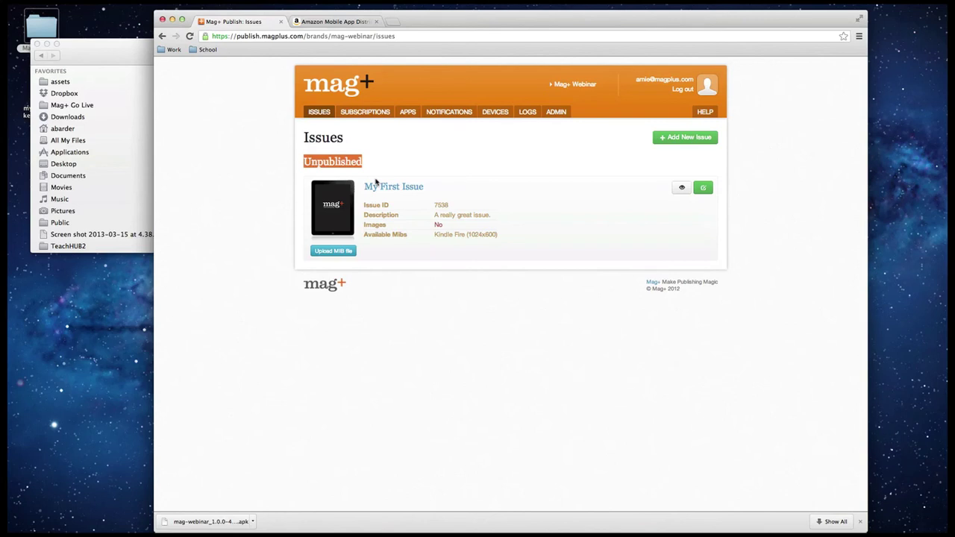
left_click(343, 214)
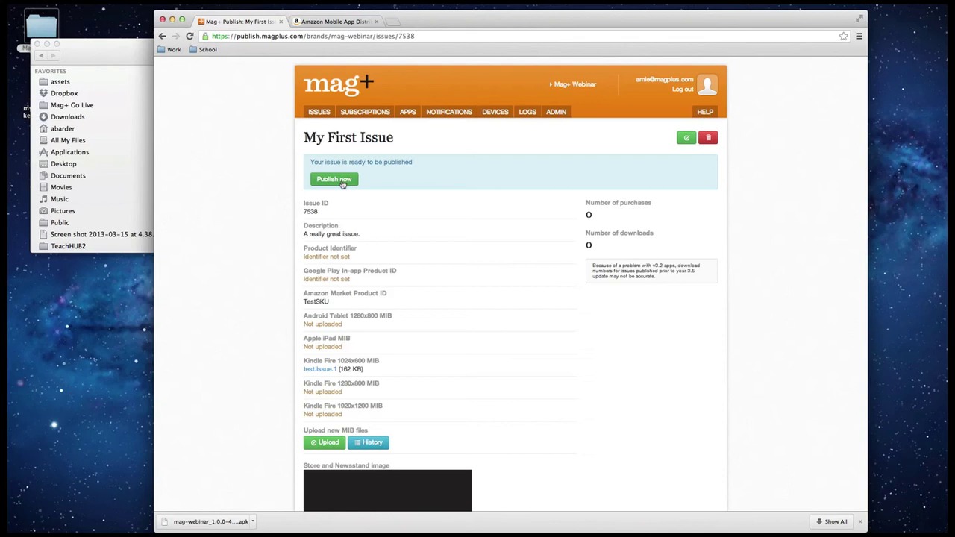
Publish My First Issue and confirm it now appears under Published in the Issues list
left_click(342, 180)
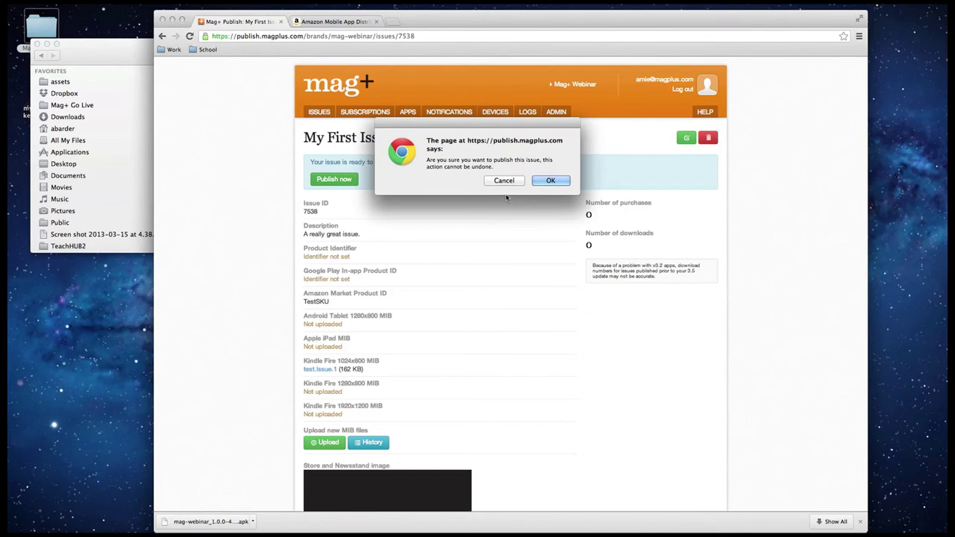
left_click(552, 181)
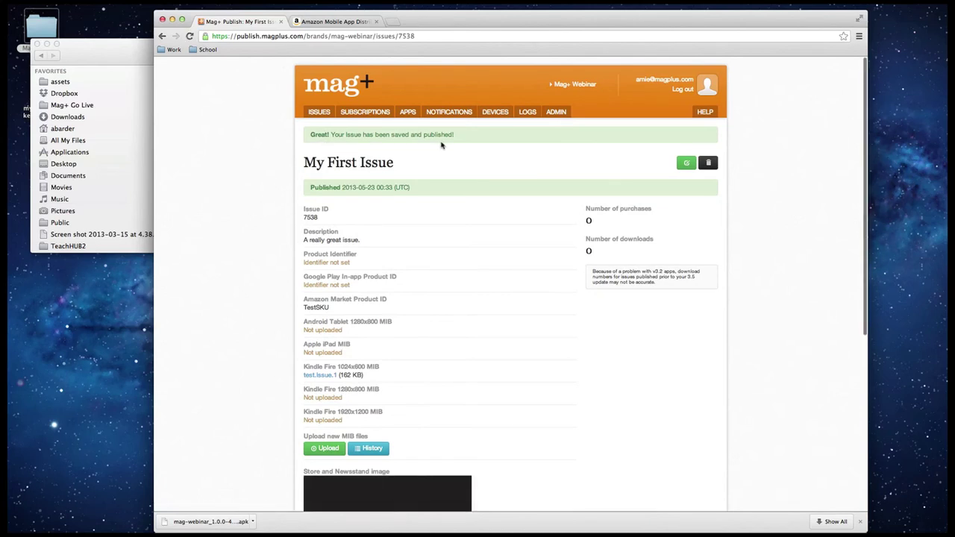
left_click(321, 114)
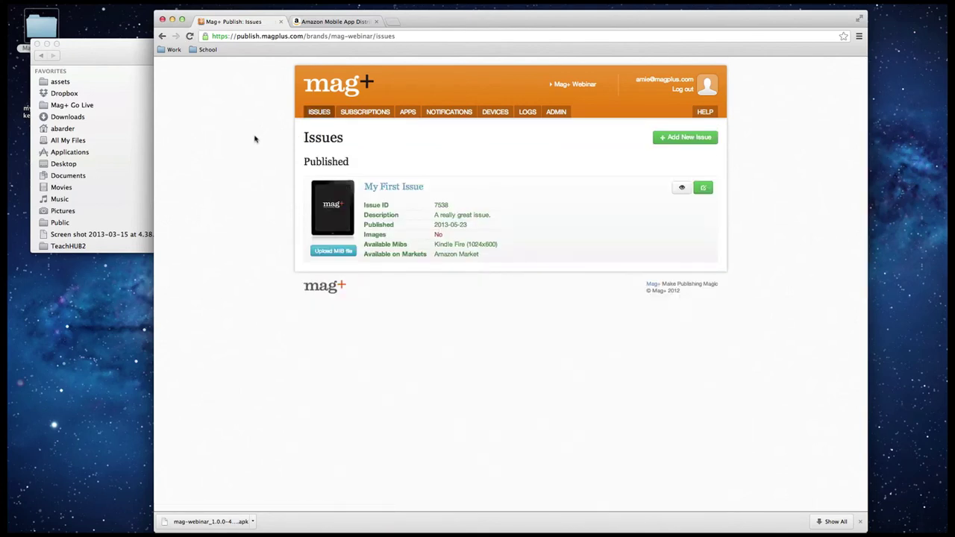
left_click_drag(306, 165, 351, 161)
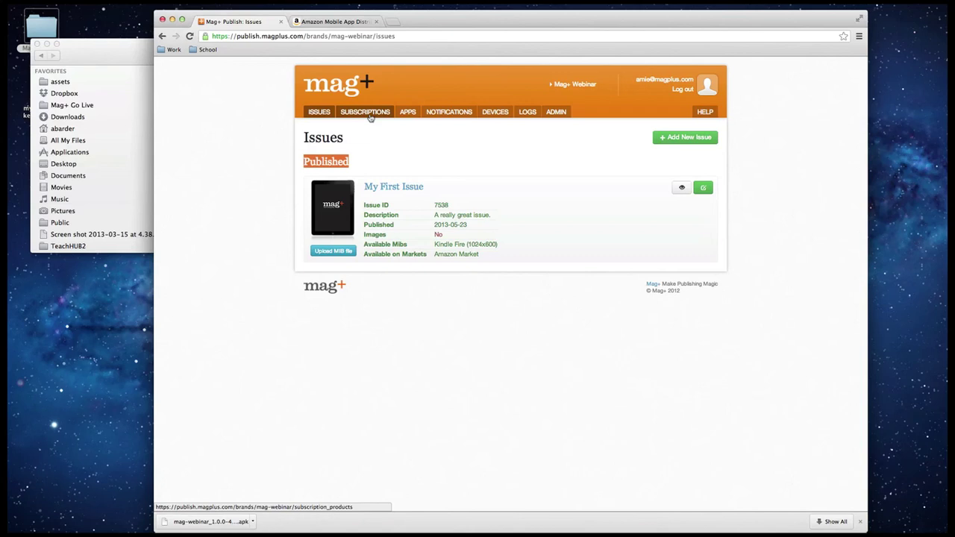
Create a subscription titled 'Free Subscription' with description 'Get all issue for free via this subscription!'
left_click(370, 113)
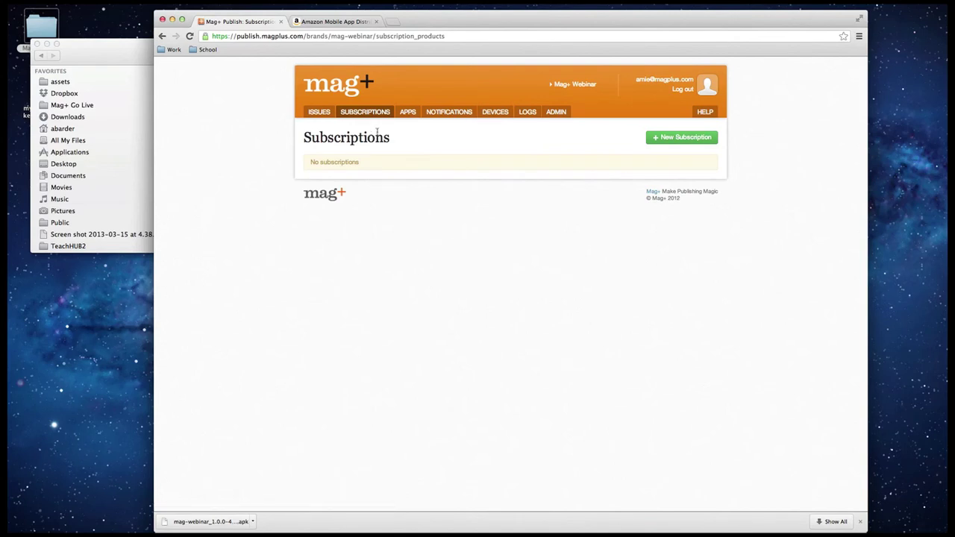
left_click_drag(310, 162, 361, 162)
left_click(672, 140)
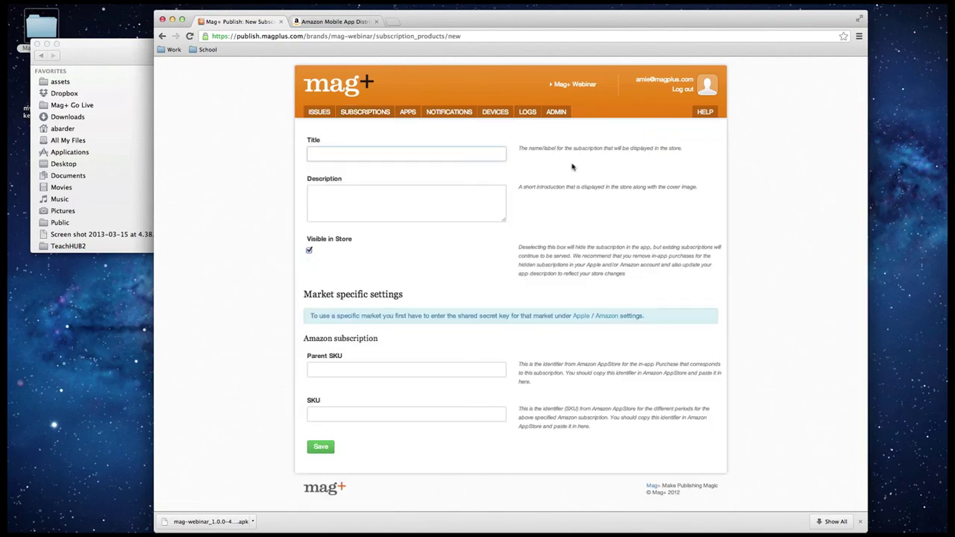
type("Free ")
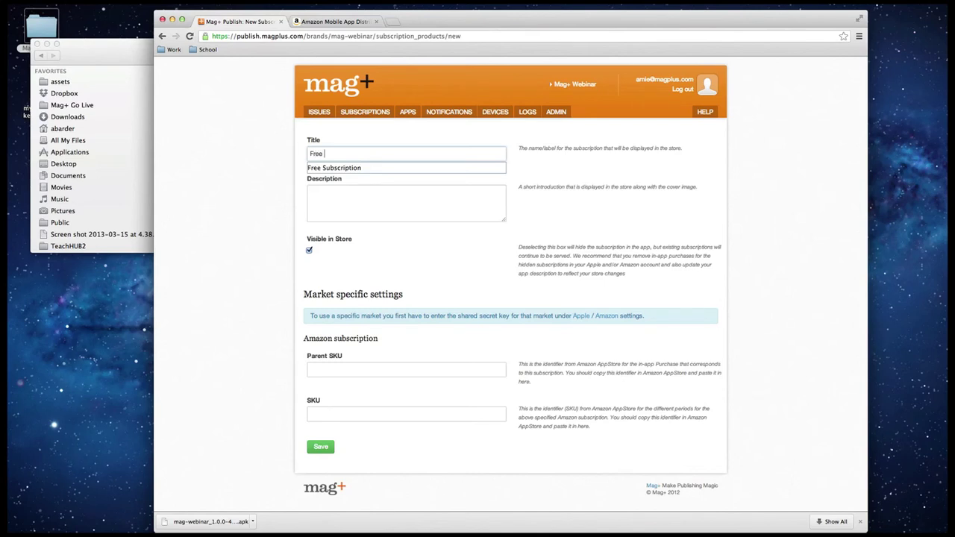
type("Subscription")
left_click(437, 209)
type("Get")
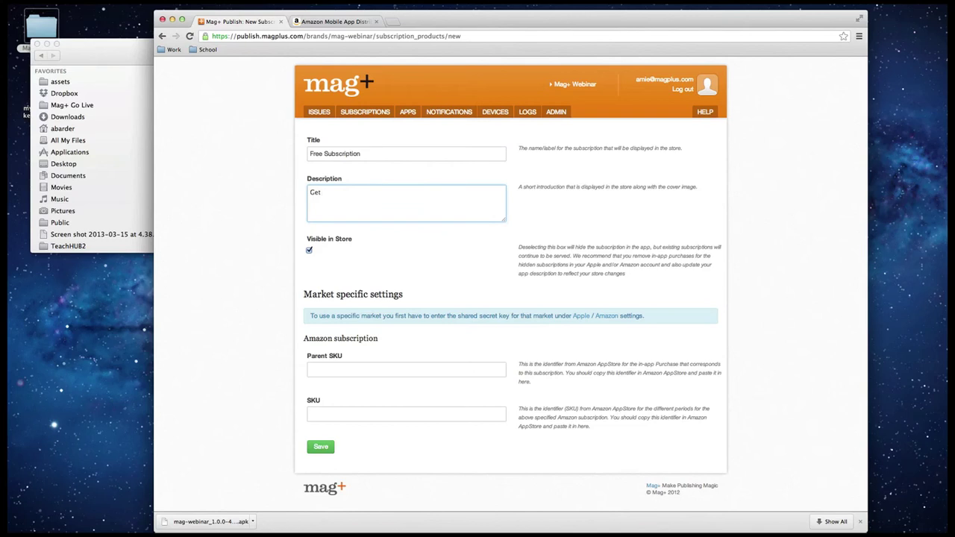
type(" all issue for free via this subscription!")
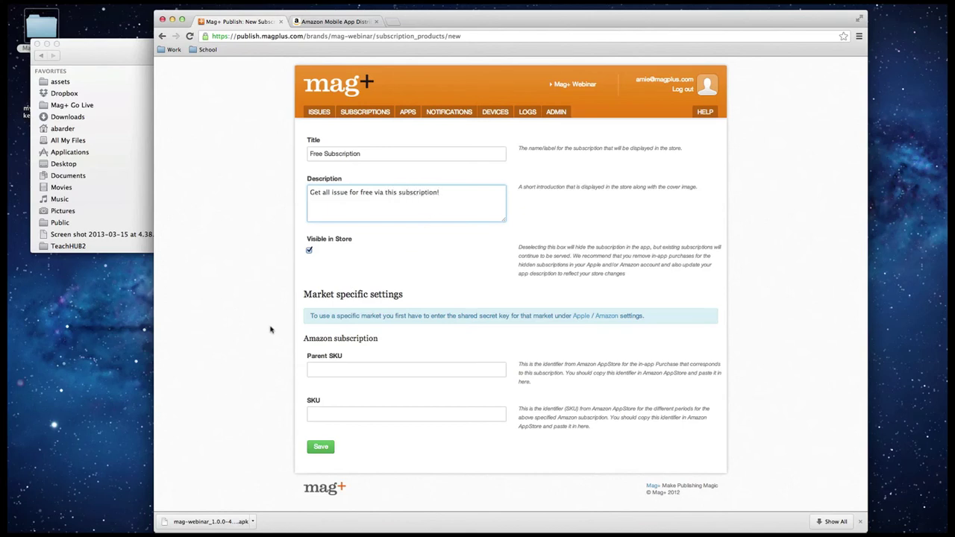
scroll(272, 326, "down", 1)
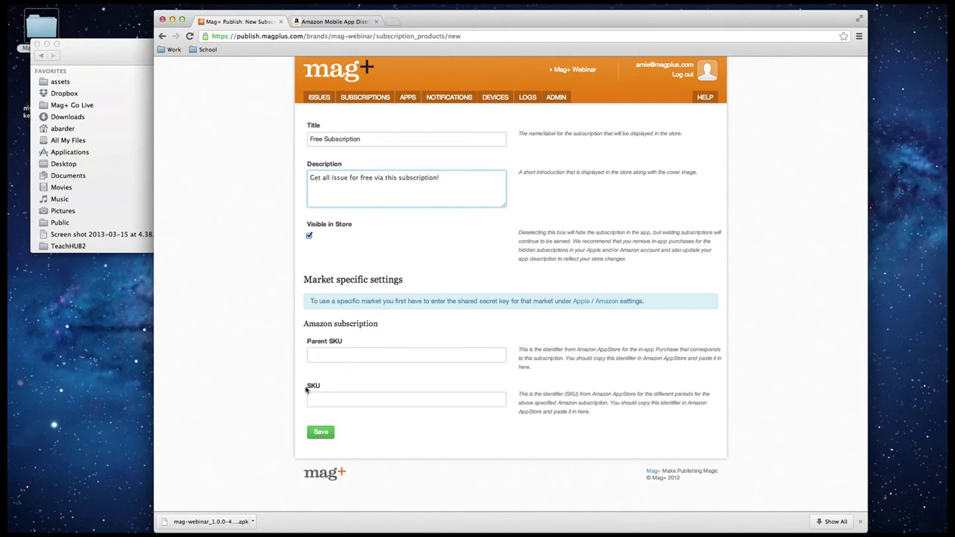
left_click_drag(306, 387, 325, 385)
left_click(279, 385)
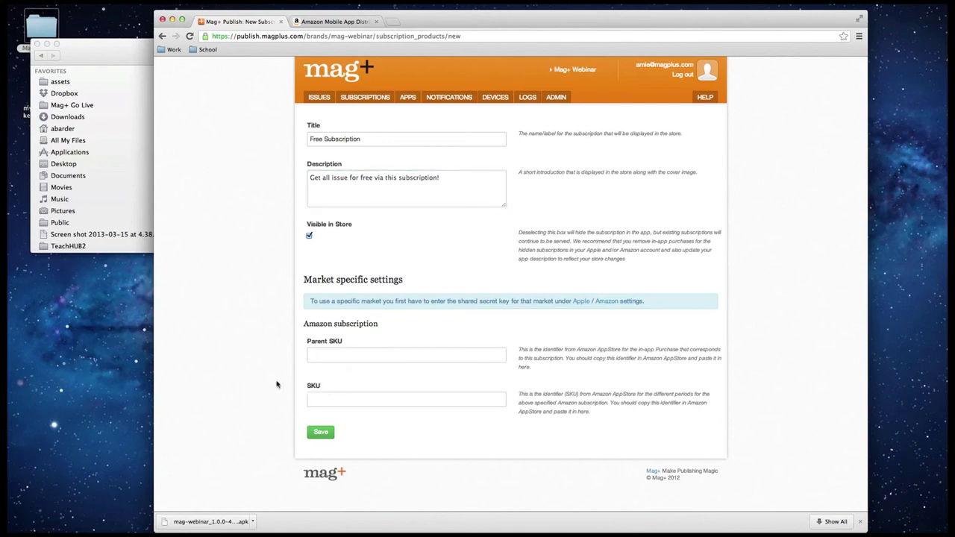
Open Amazon's Test Subscription in-app item and copy its SKU, Test.Subscription
left_click(324, 22)
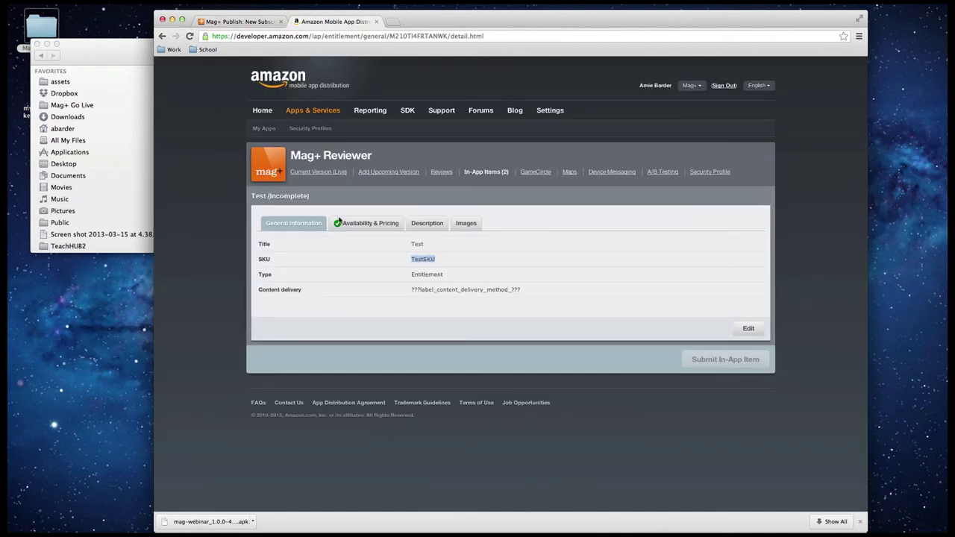
left_click(486, 173)
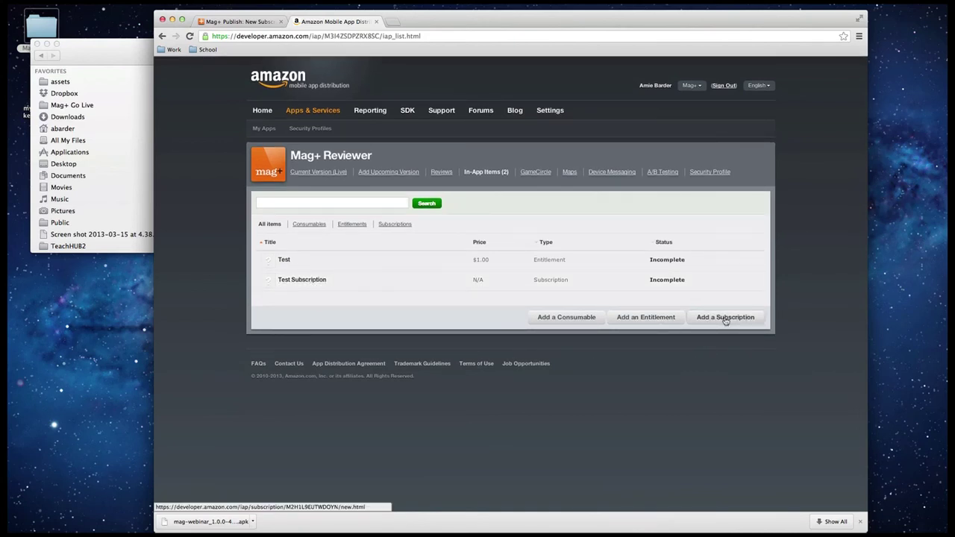
left_click(306, 281)
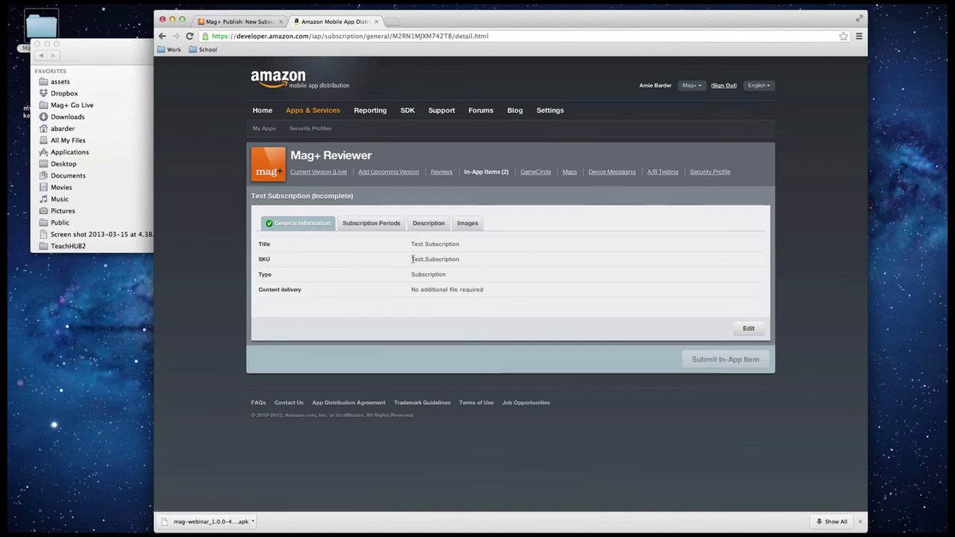
left_click_drag(412, 259, 460, 259)
key("super+c")
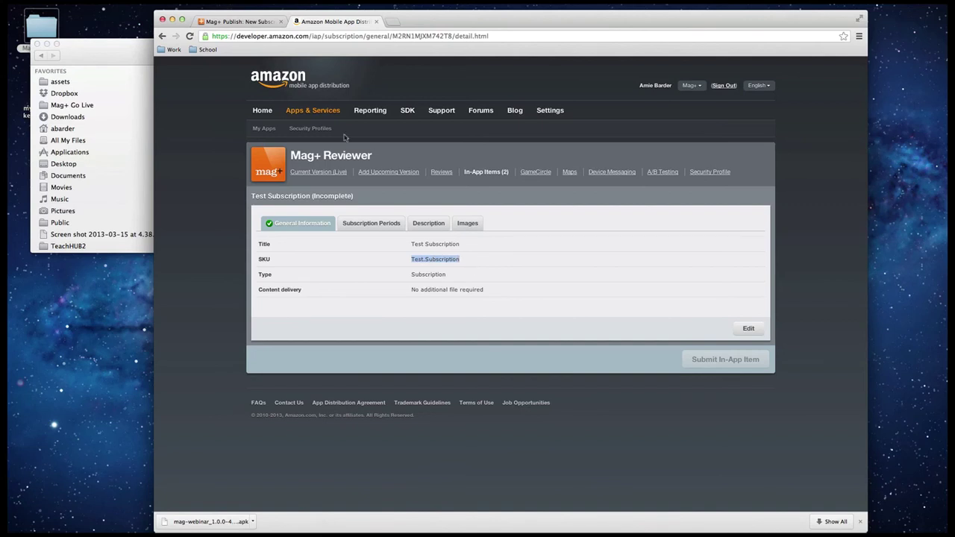
left_click(251, 24)
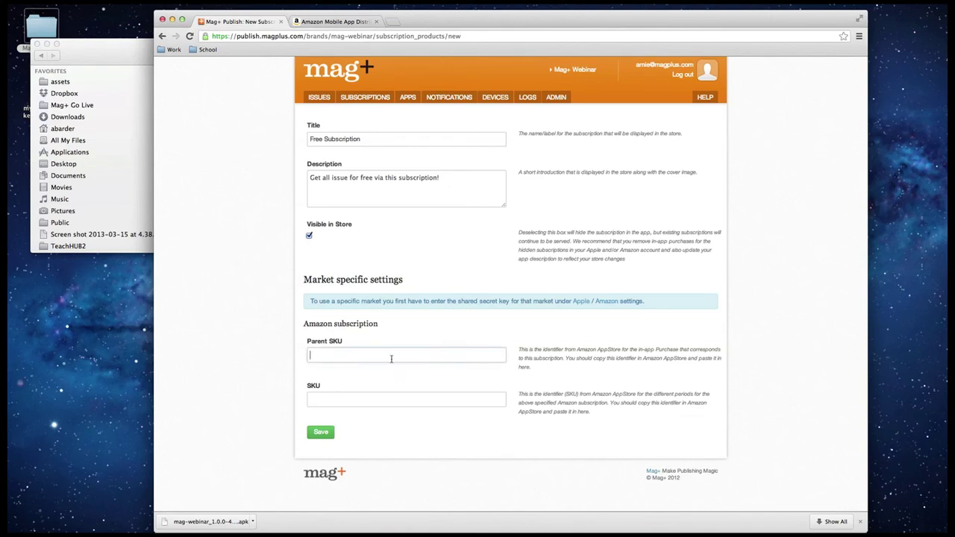
Paste Test.Subscription as the Mag+ subscription's Parent SKU, then go back to Amazon
key("super+v")
left_click(335, 21)
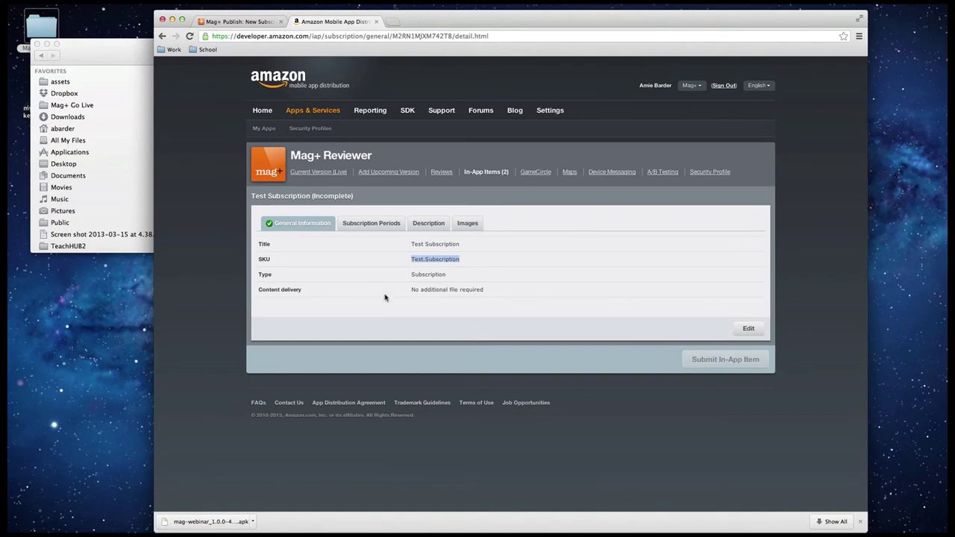
Add a subscription period on Amazon with SKU test.subscription.2 and copy that SKU
left_click(369, 225)
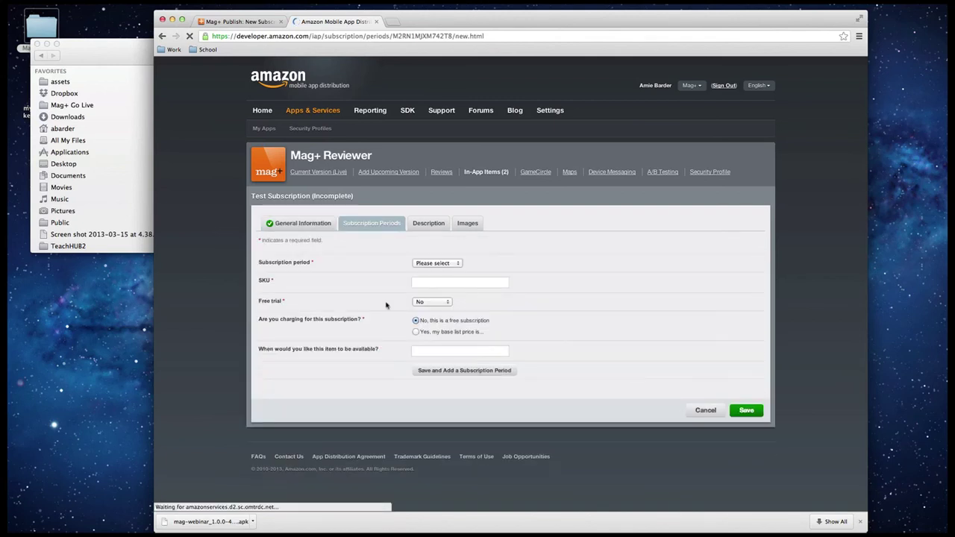
left_click(436, 284)
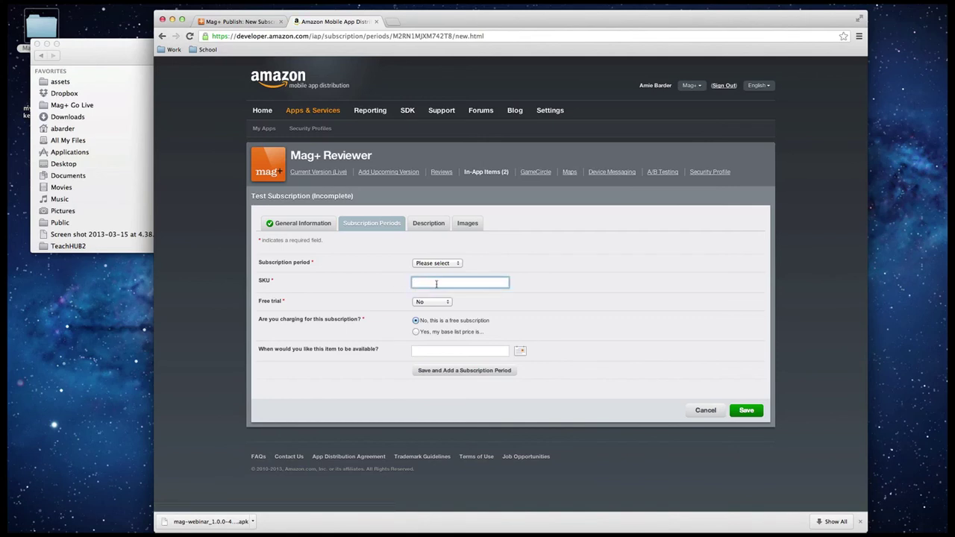
type("test.subscription.2")
left_click_drag(475, 283, 402, 283)
key("super+c")
Paste test.subscription.2 into the Mag+ SKU field and save the Free Subscription
left_click(246, 21)
left_click(351, 399)
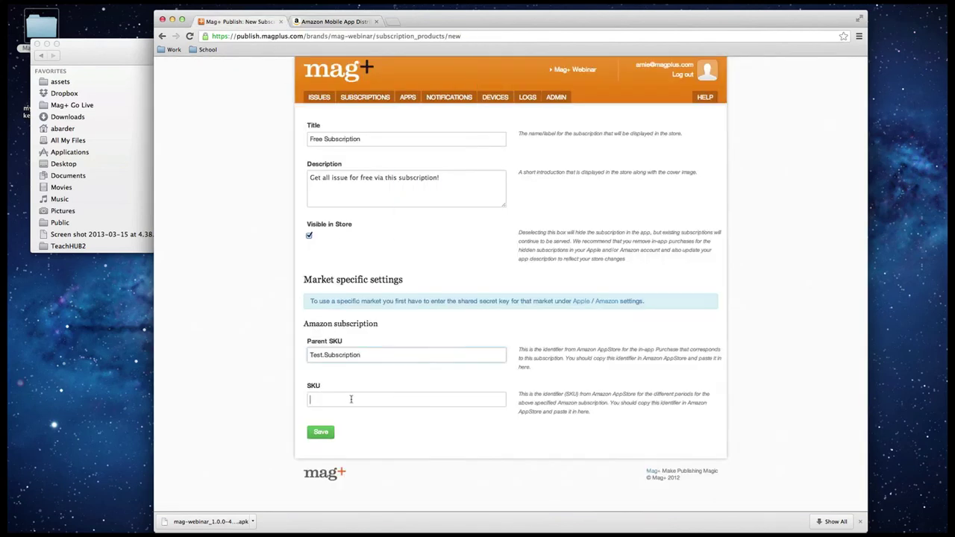
key("super+v")
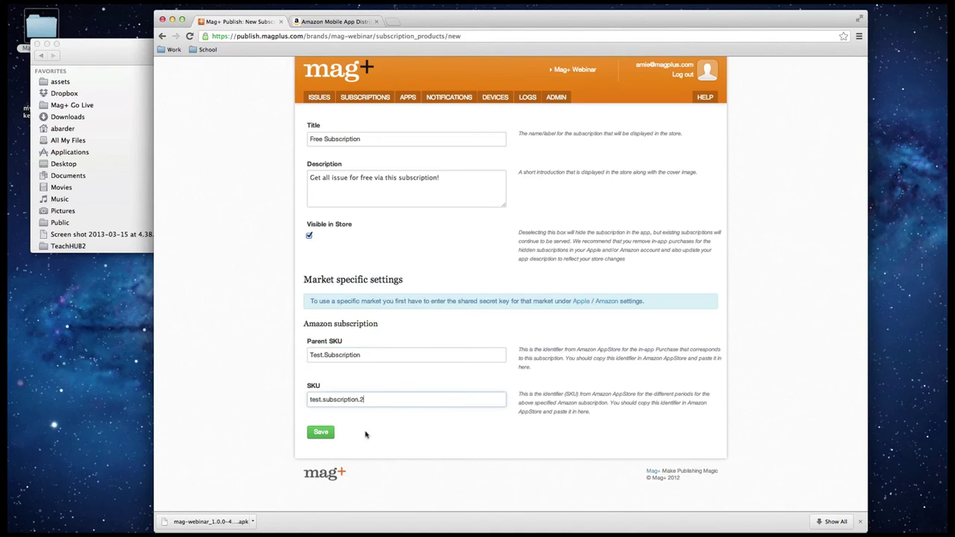
left_click(329, 434)
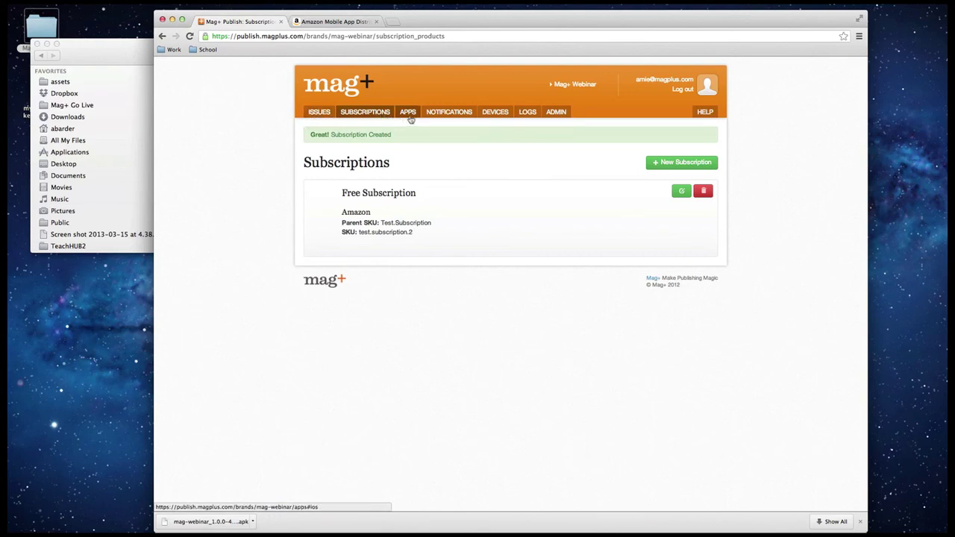
Review the Kindle Fire App's two successful release builds, 411 and 410, on the Apps page
left_click(408, 112)
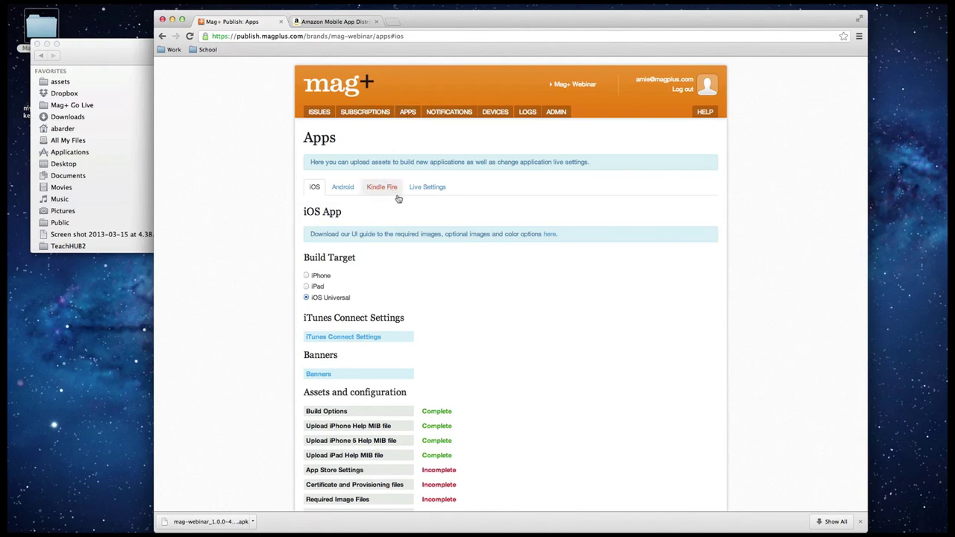
scroll(565, 407, "down", 5)
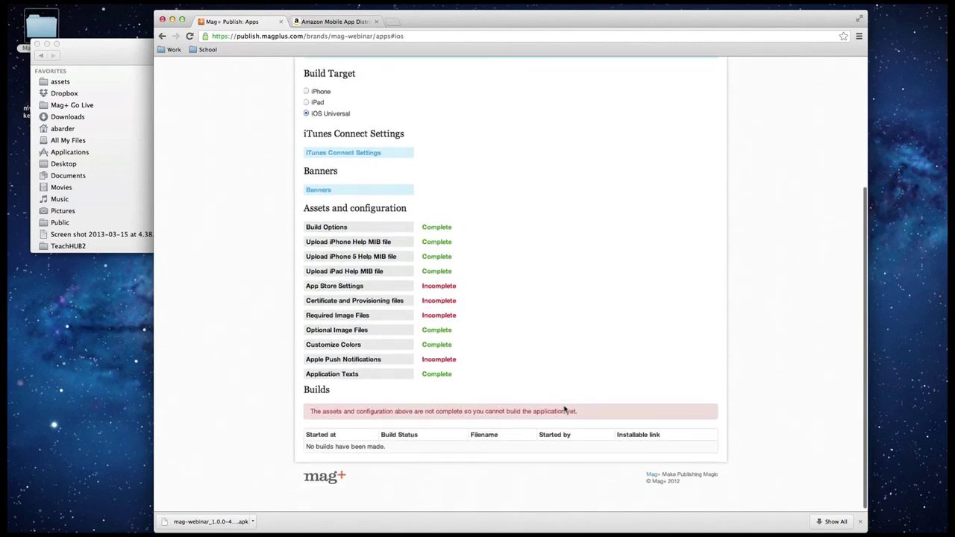
scroll(497, 240, "up", 2)
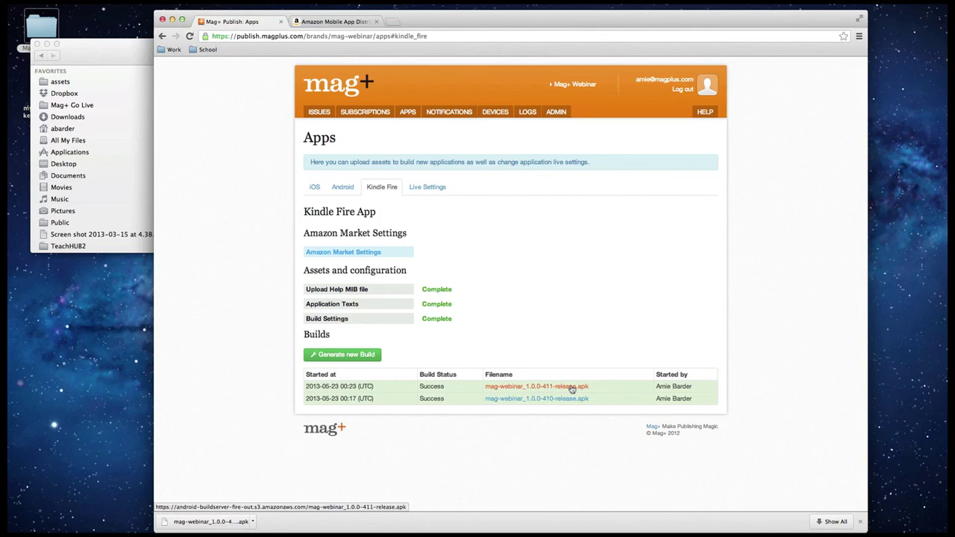
Review the binary file details of the live Mag+ Reviewer version on Amazon, then reopen In-App Items
left_click(335, 22)
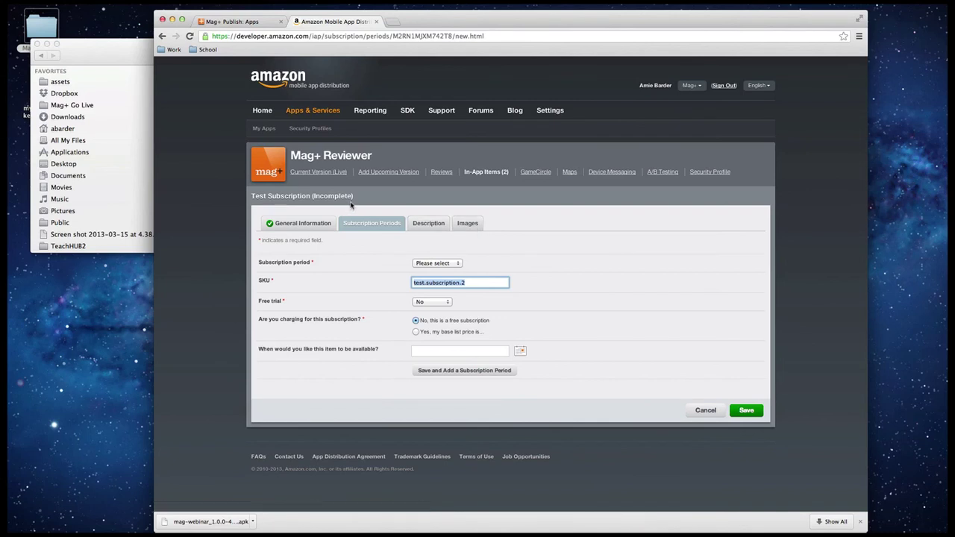
left_click(306, 173)
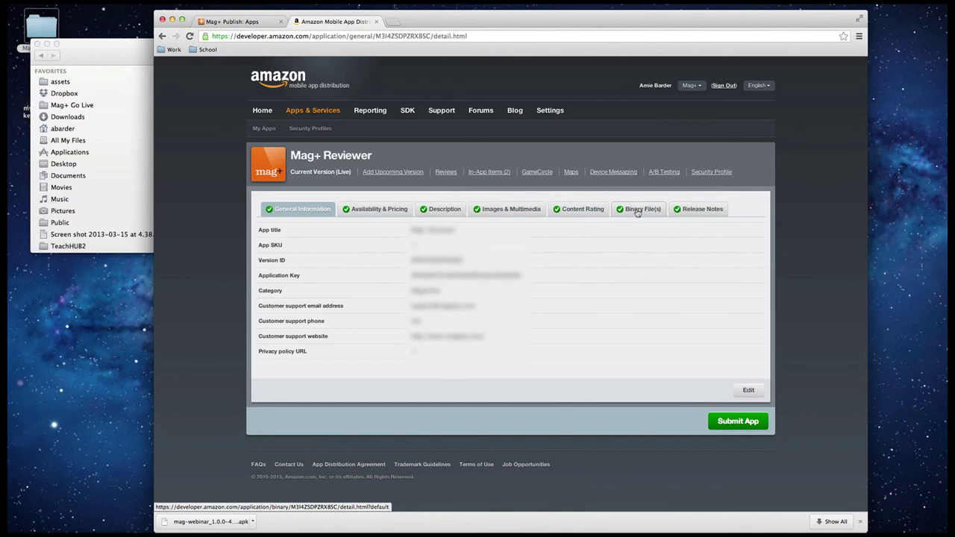
left_click(638, 212)
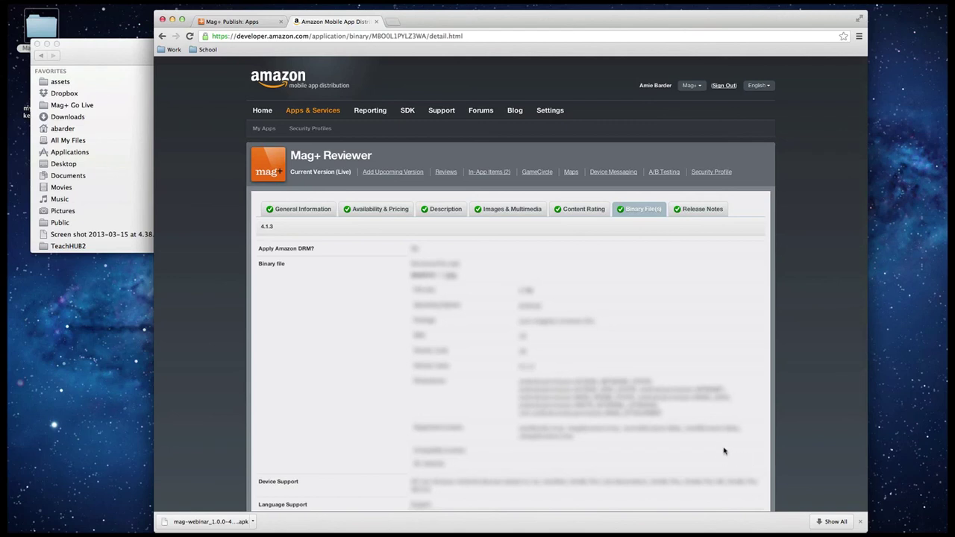
scroll(785, 444, "down", 2)
scroll(785, 444, "down", 4)
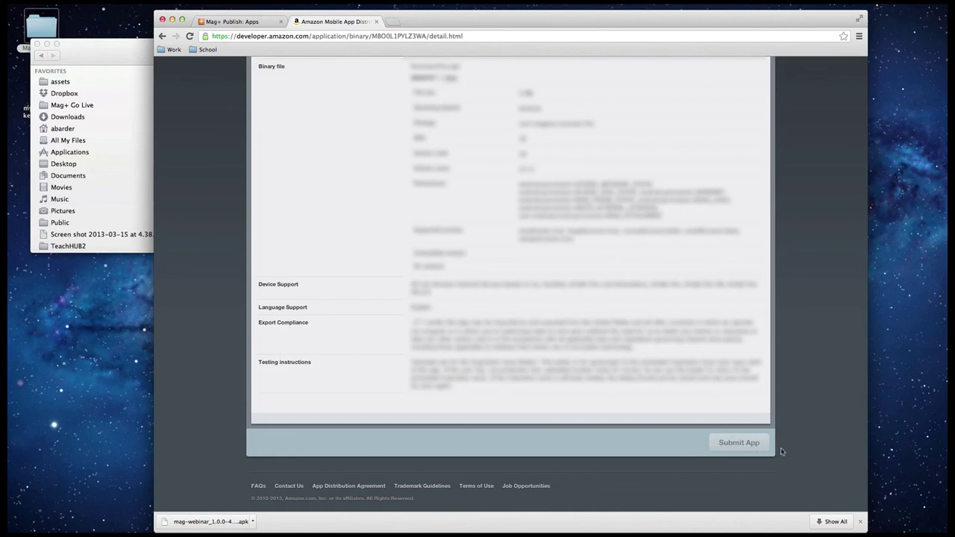
scroll(781, 451, "up", 5)
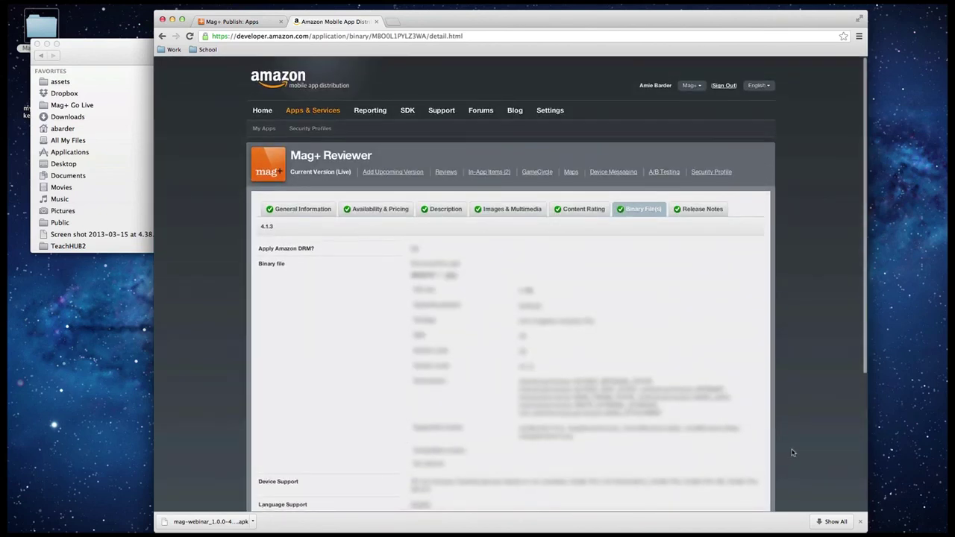
scroll(638, 319, "down", 1)
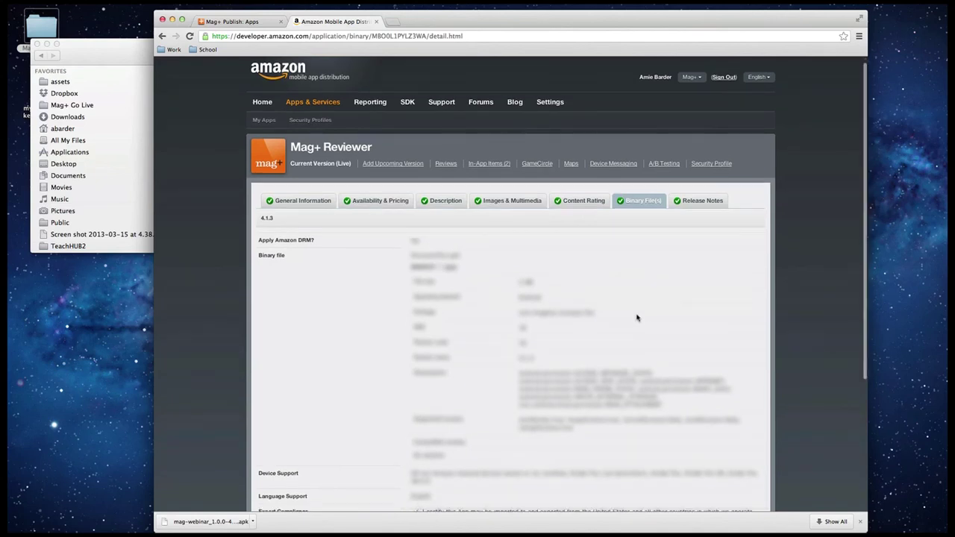
left_click(490, 163)
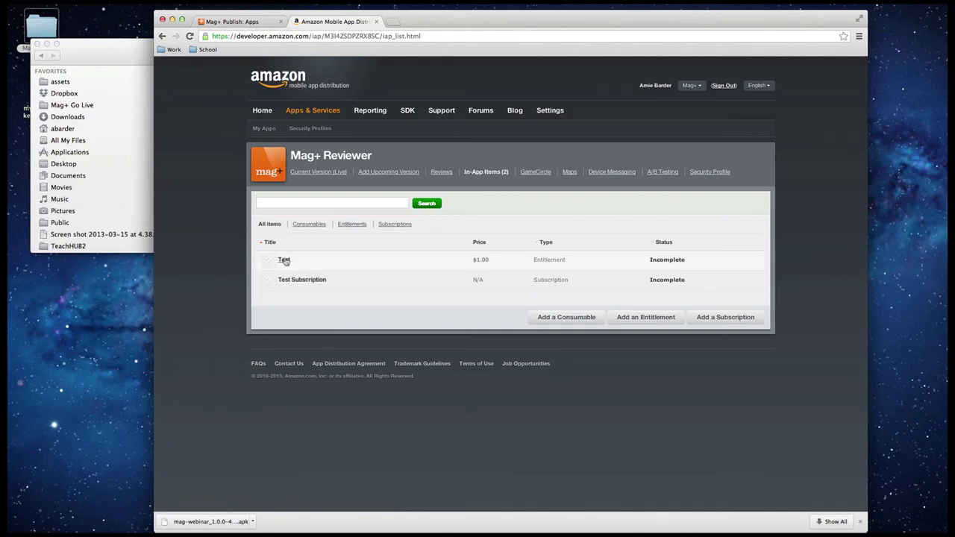
Check the Test entitlement's details on Amazon, then return to Mag+ Publish's Kindle Fire Apps page
left_click(323, 283)
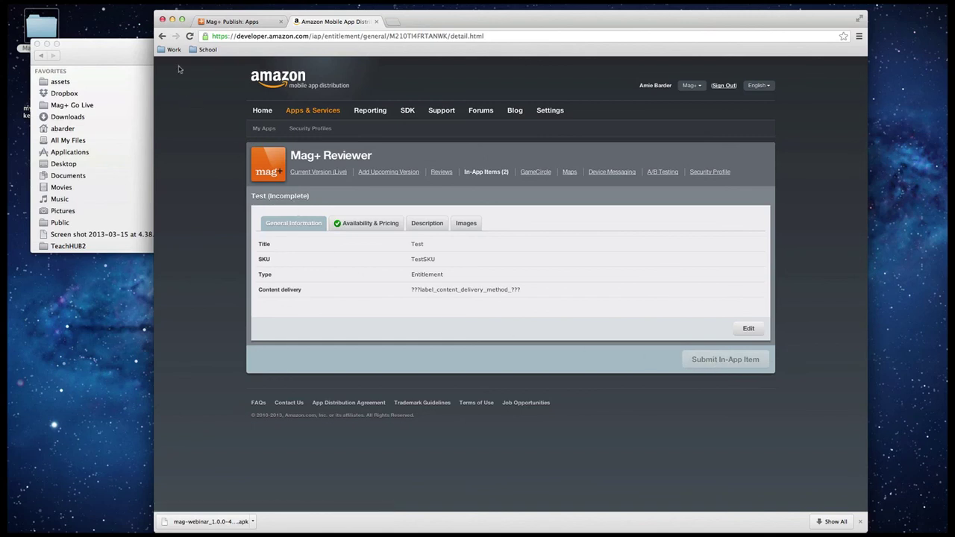
left_click(162, 36)
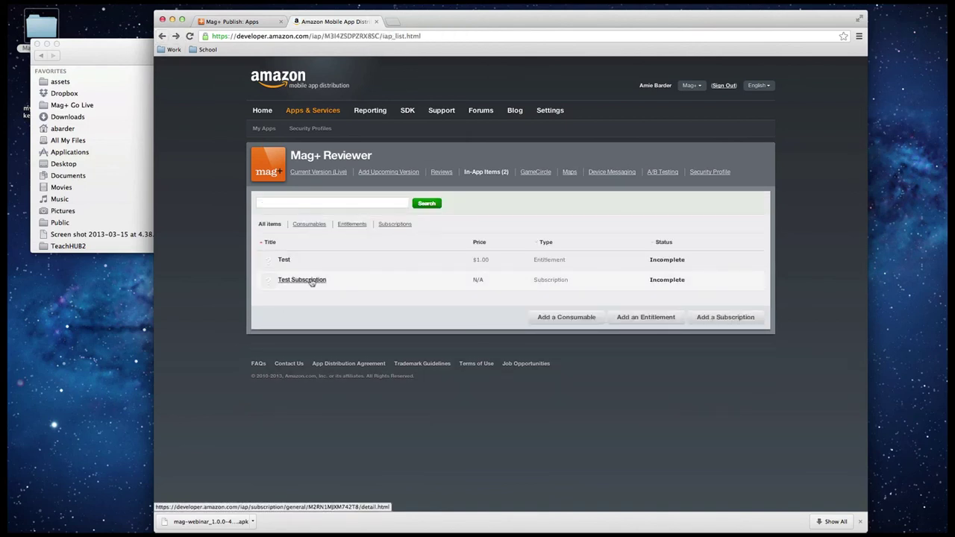
left_click(251, 23)
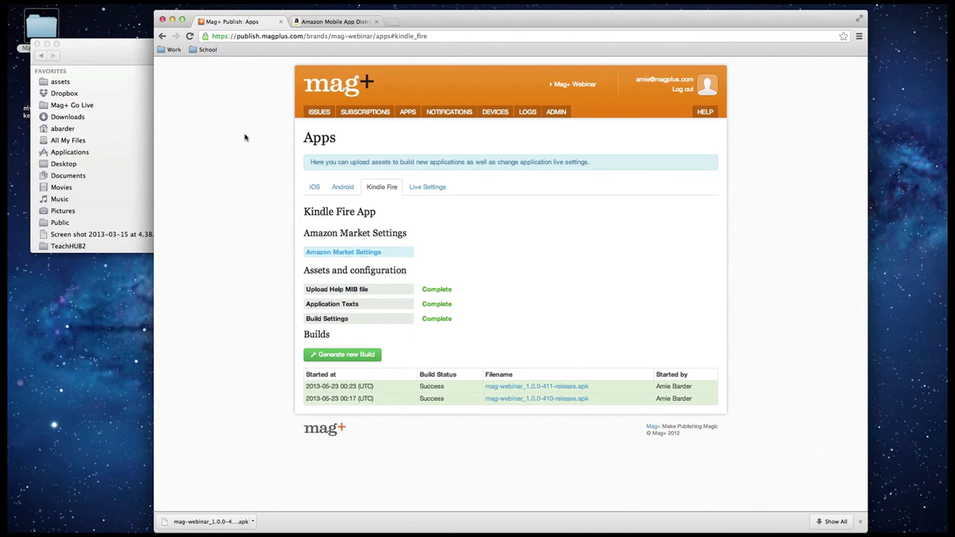
left_click(318, 112)
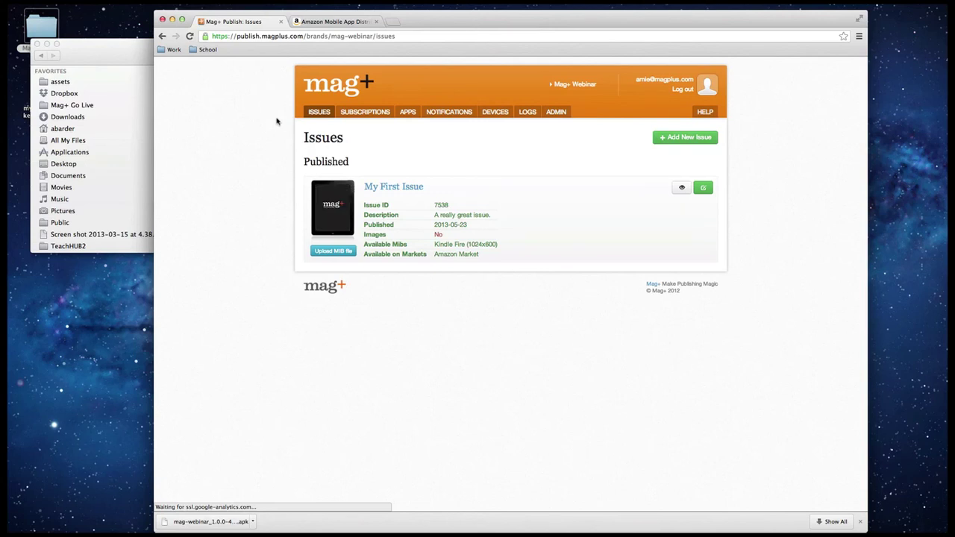
left_click(413, 116)
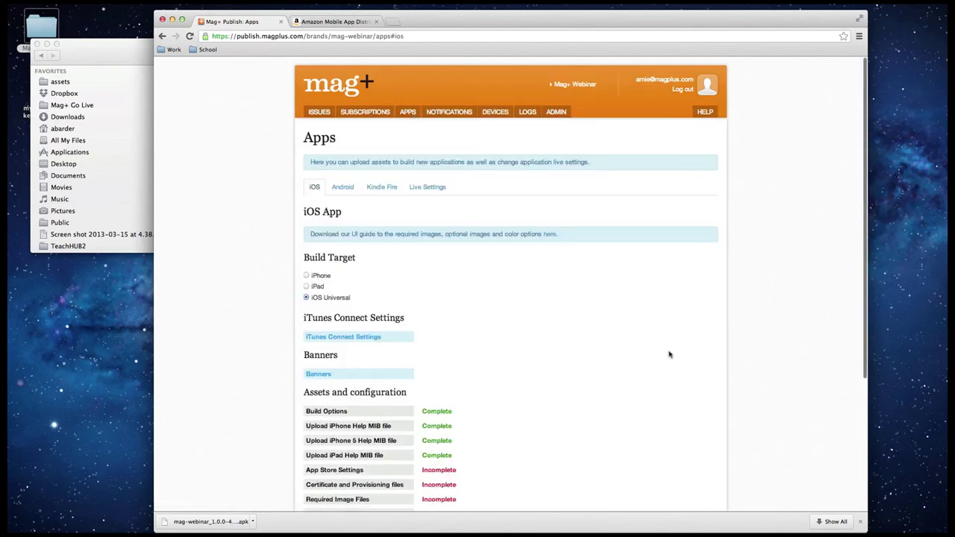
scroll(670, 355, "down", 5)
scroll(597, 288, "up", 5)
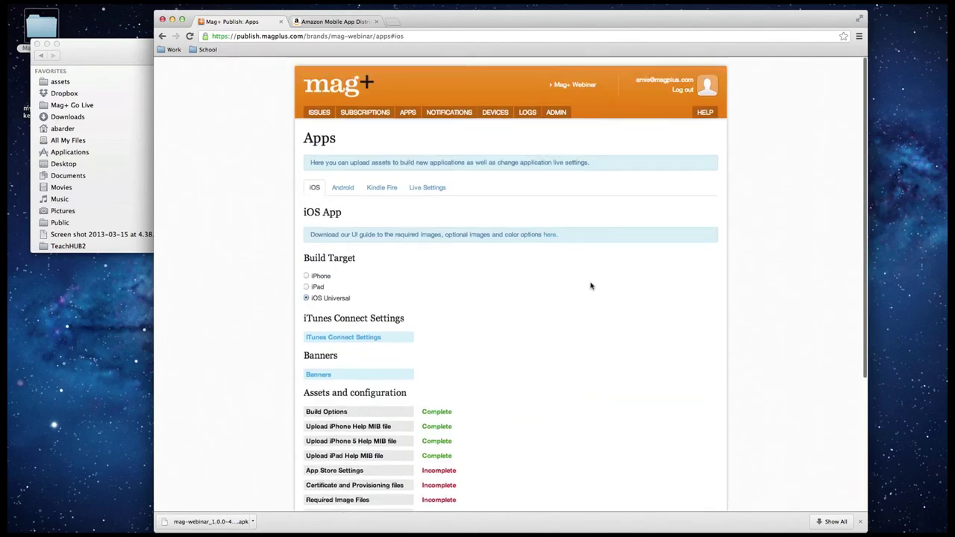
left_click(381, 188)
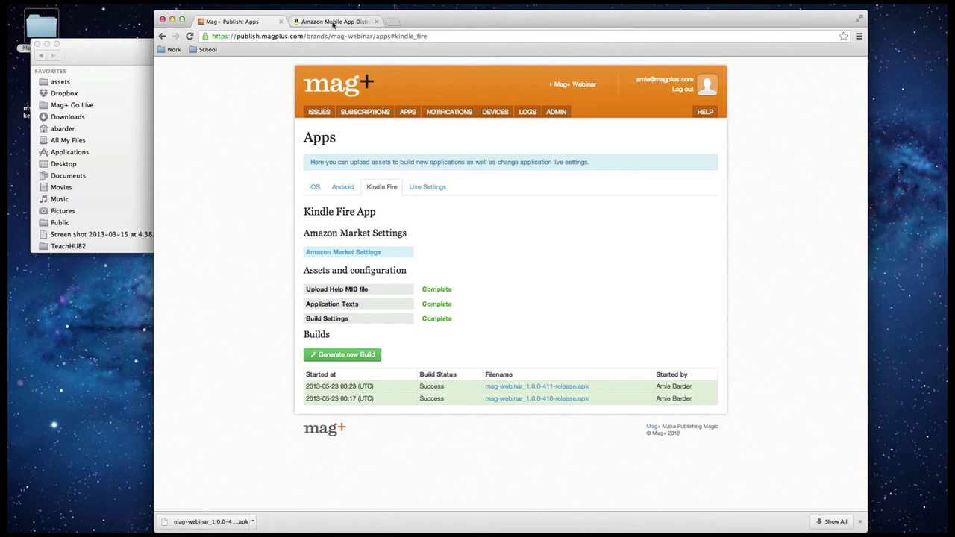
left_click(334, 22)
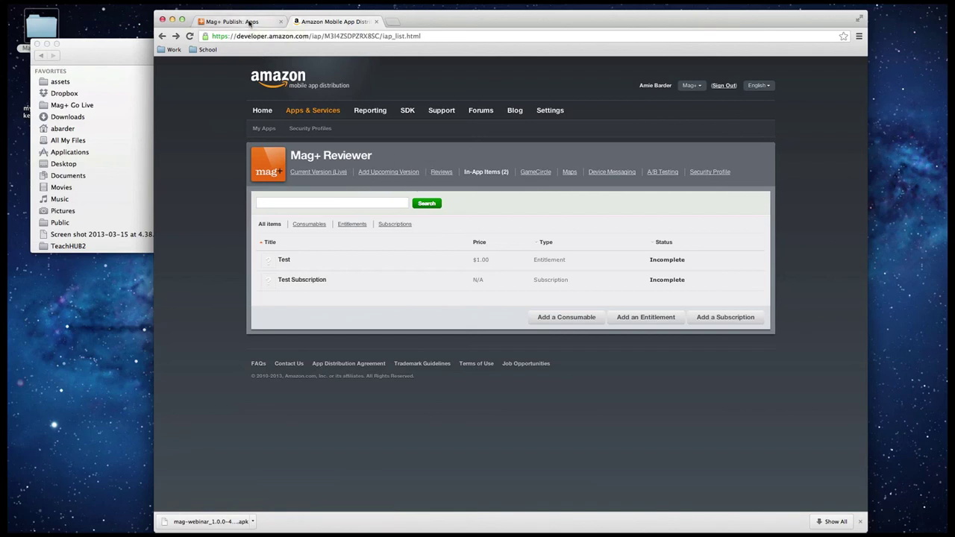
left_click(249, 23)
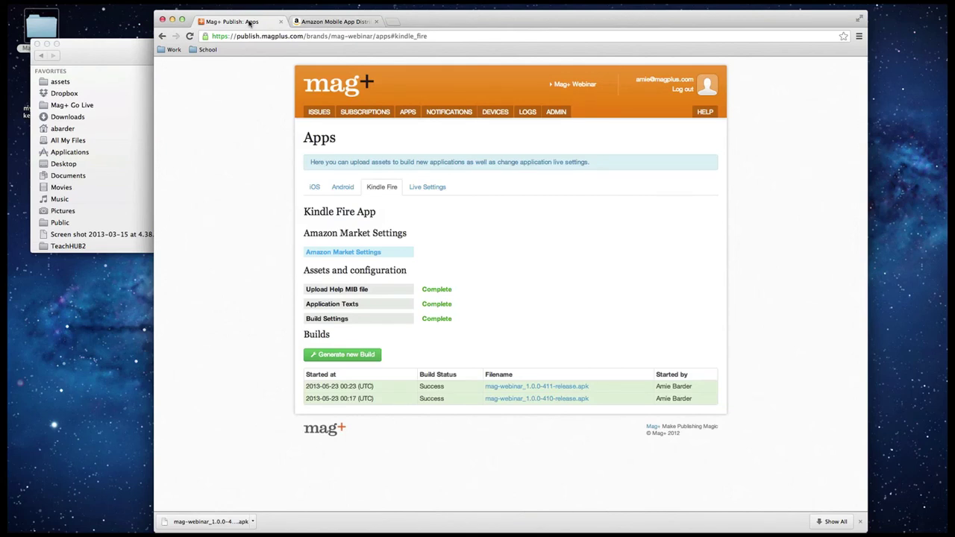